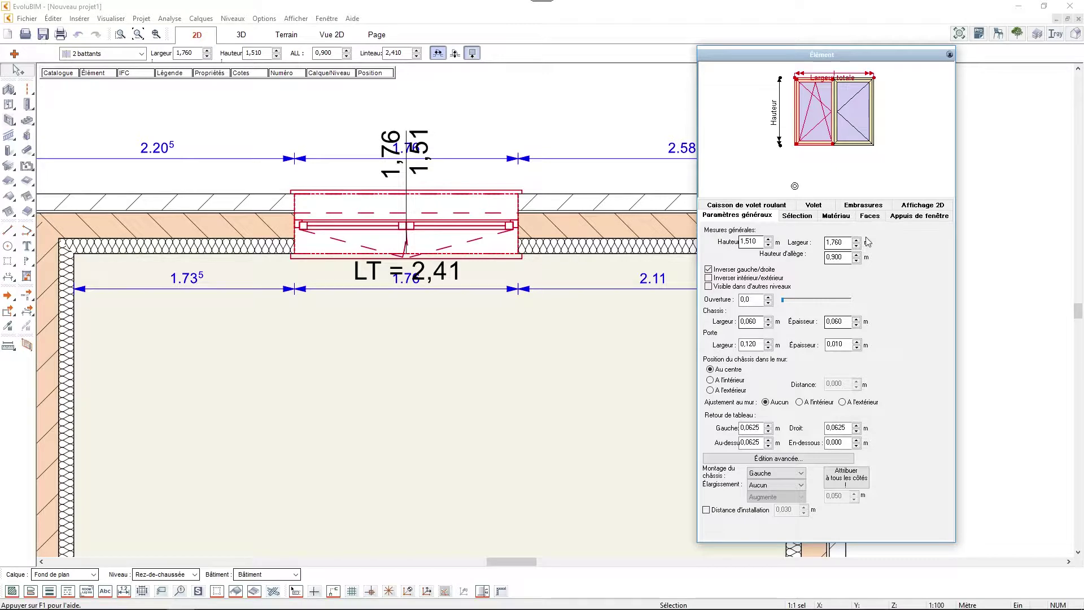
- Review the double-leaf window's sill, shutter, roller shutter box and reveal settings before returning to its general parameters
left_click(924, 217)
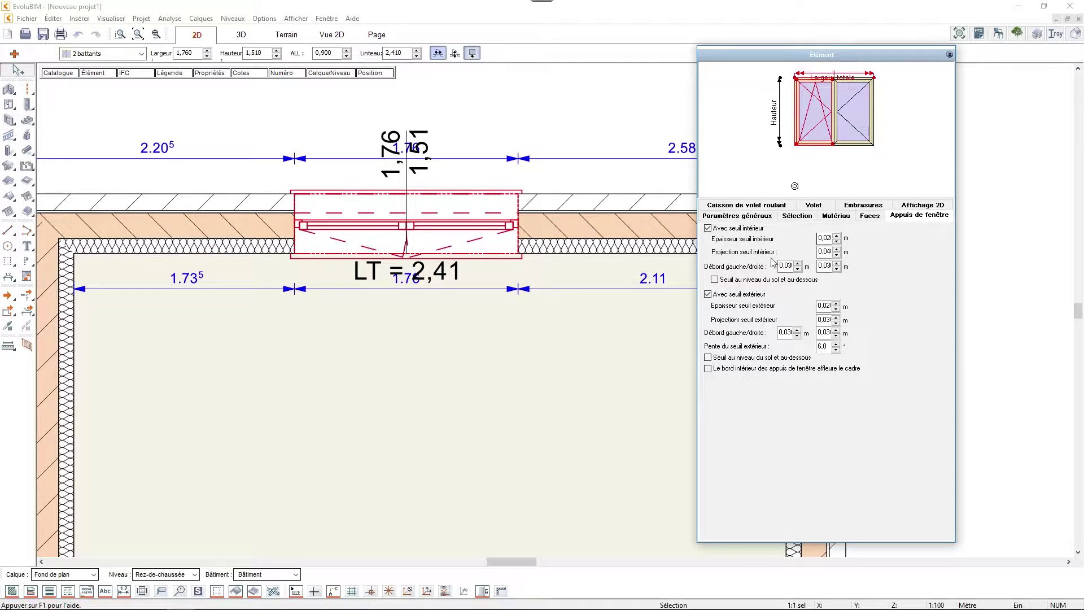
left_click(815, 207)
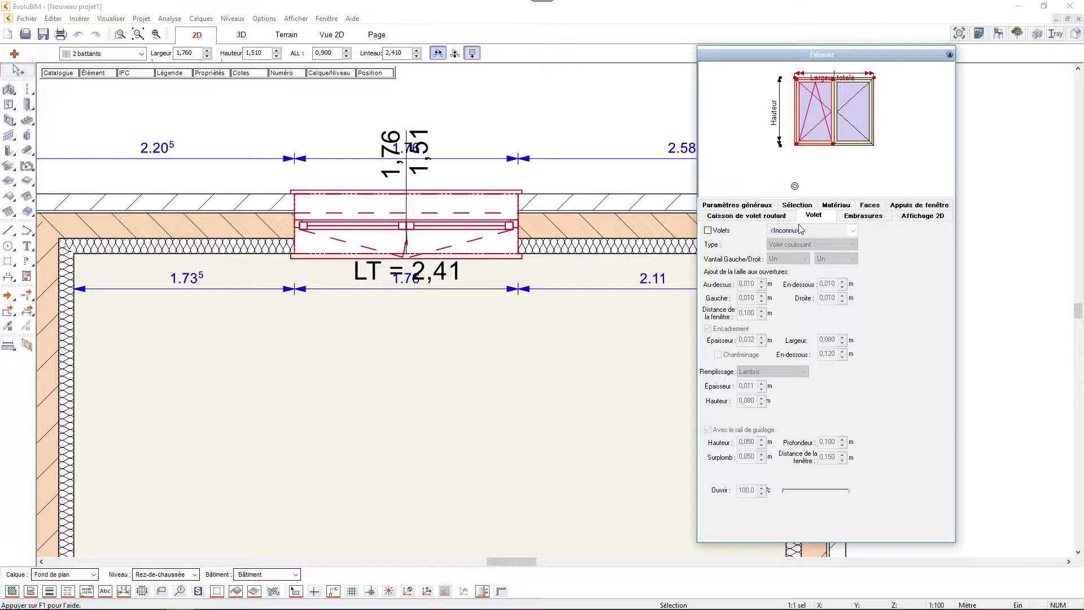
left_click(779, 217)
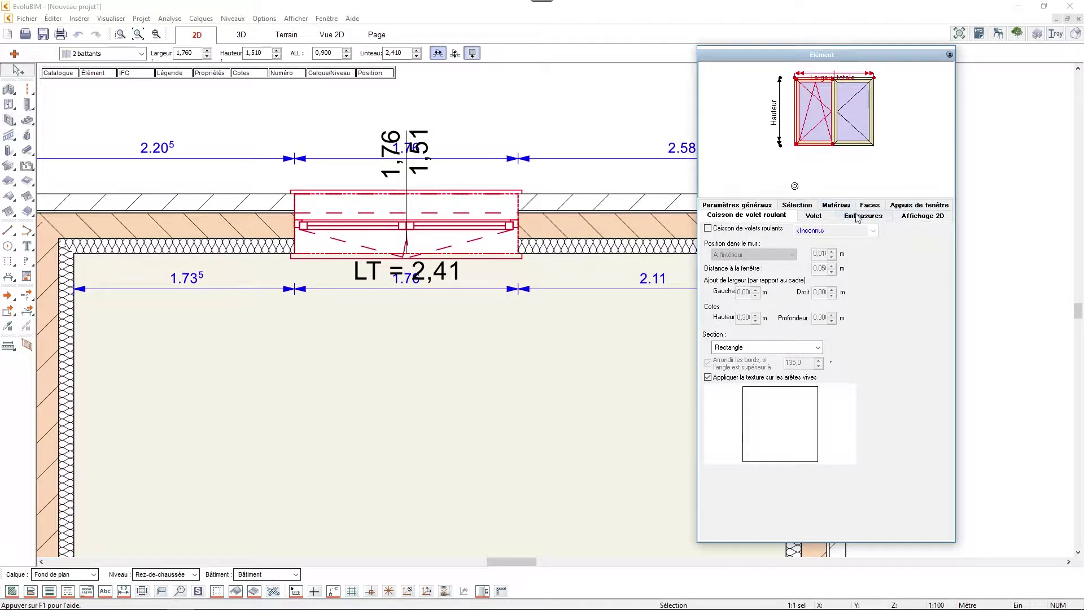
left_click(858, 218)
left_click(756, 207)
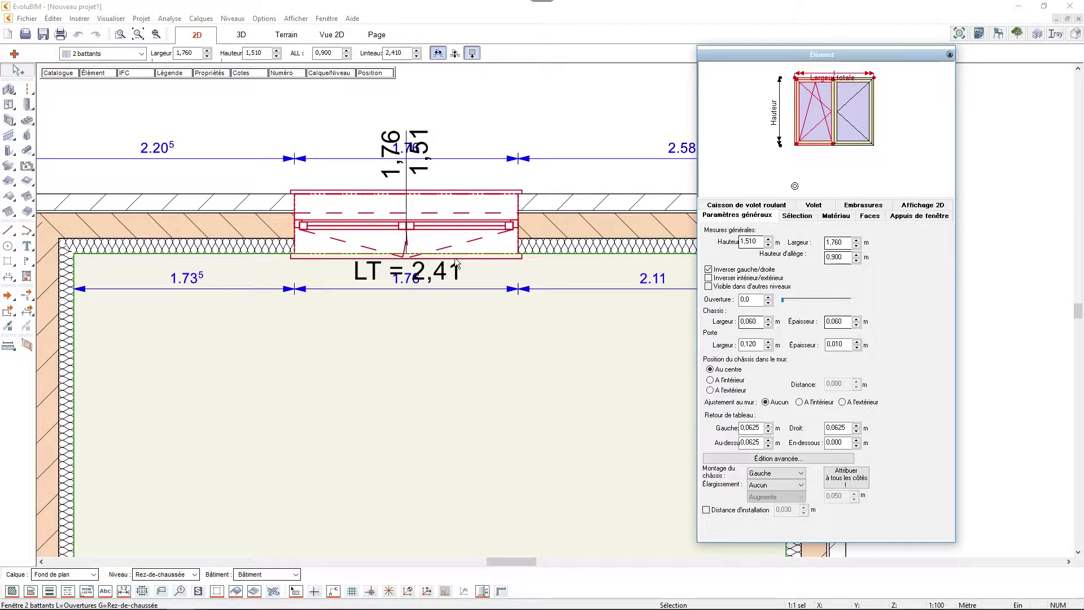
- Position the window frame relative to the interior side of the wall at a distance of 0.060 m
scroll(455, 257, "up", 1)
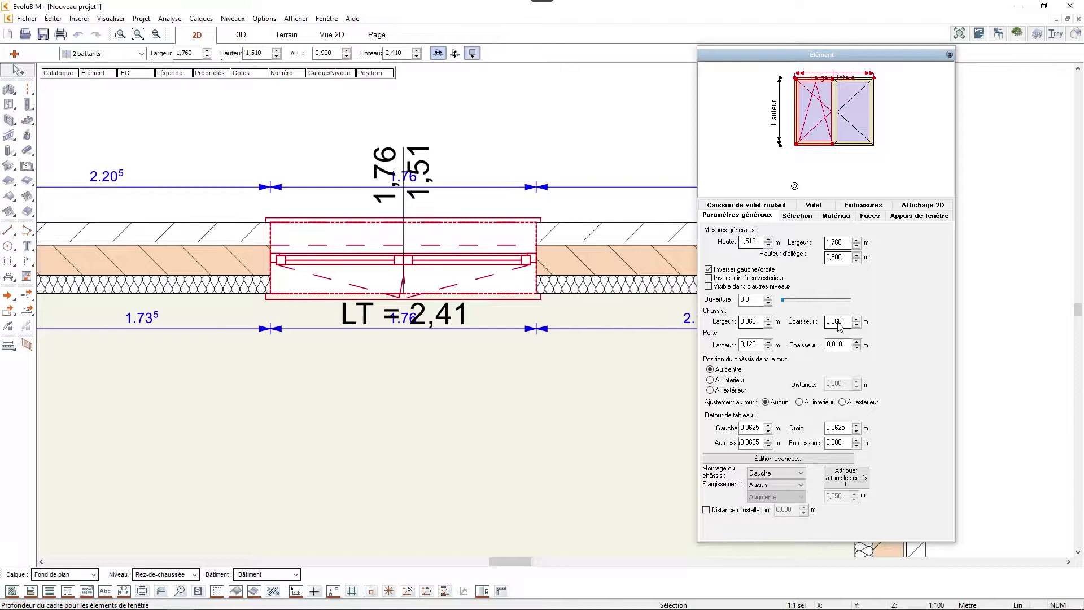
middle_click_drag(536, 303, 562, 321)
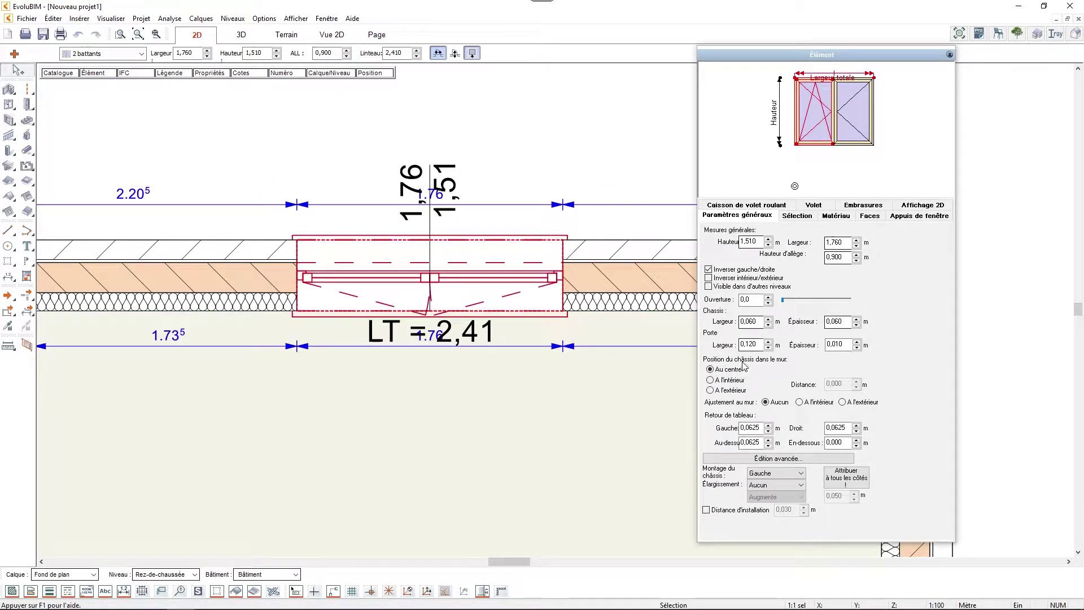
scroll(528, 252, "up", 1)
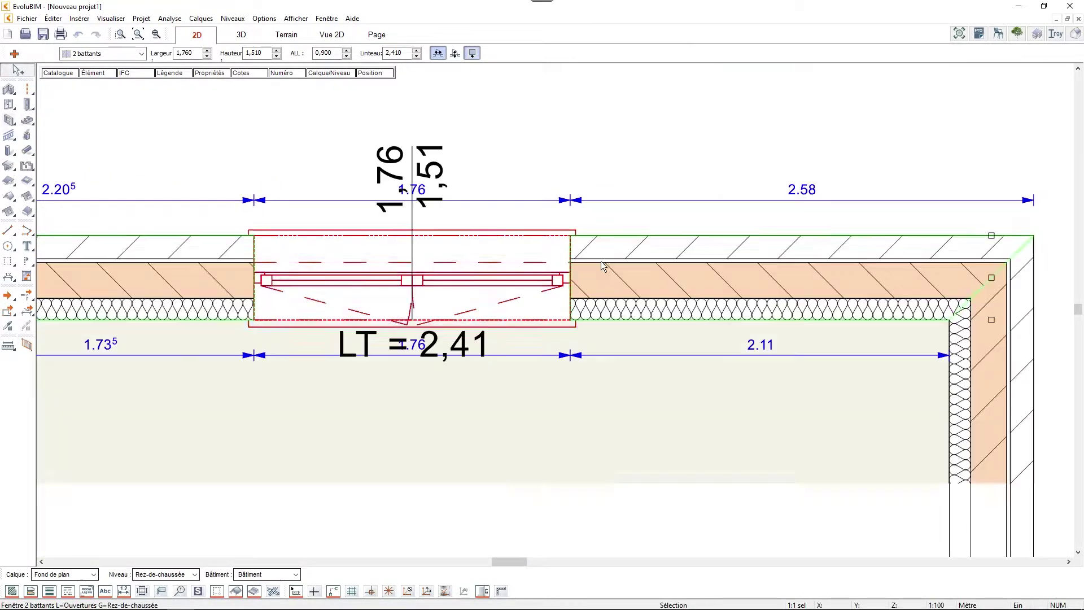
left_click(103, 74)
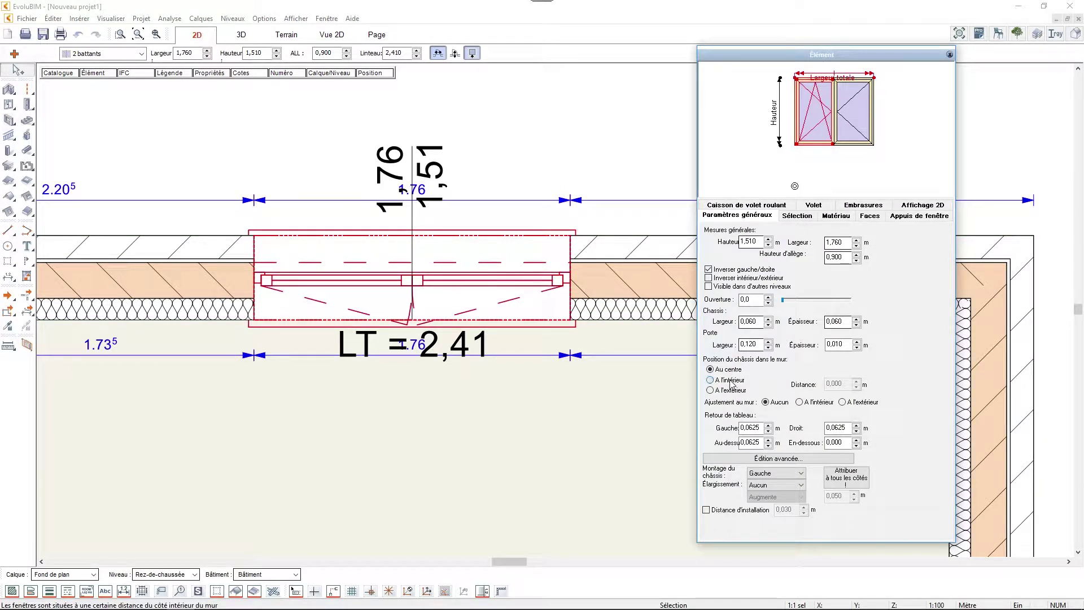
left_click(731, 383)
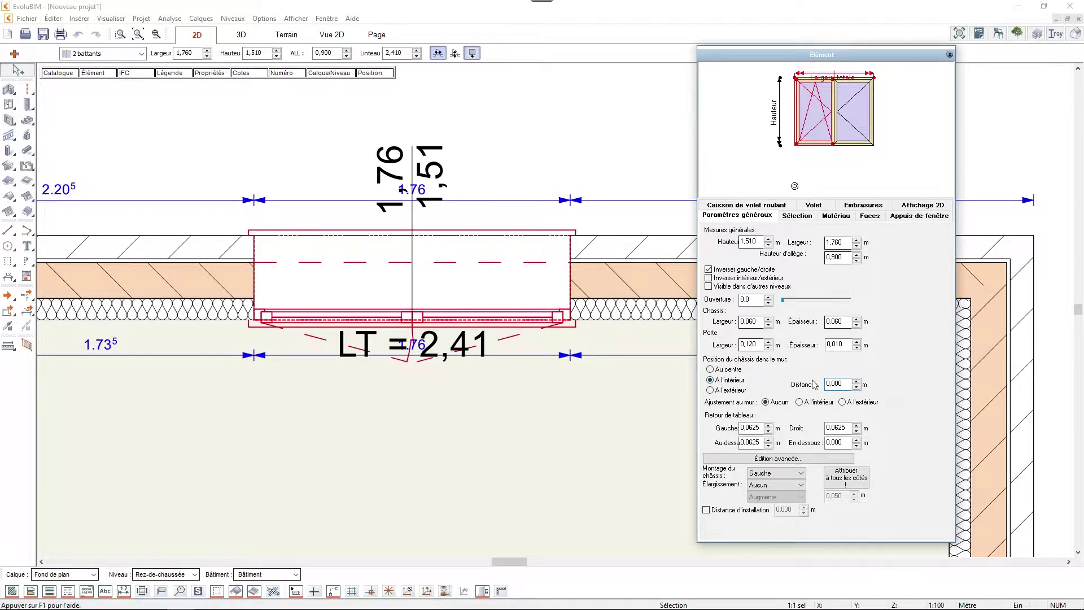
left_click(857, 382)
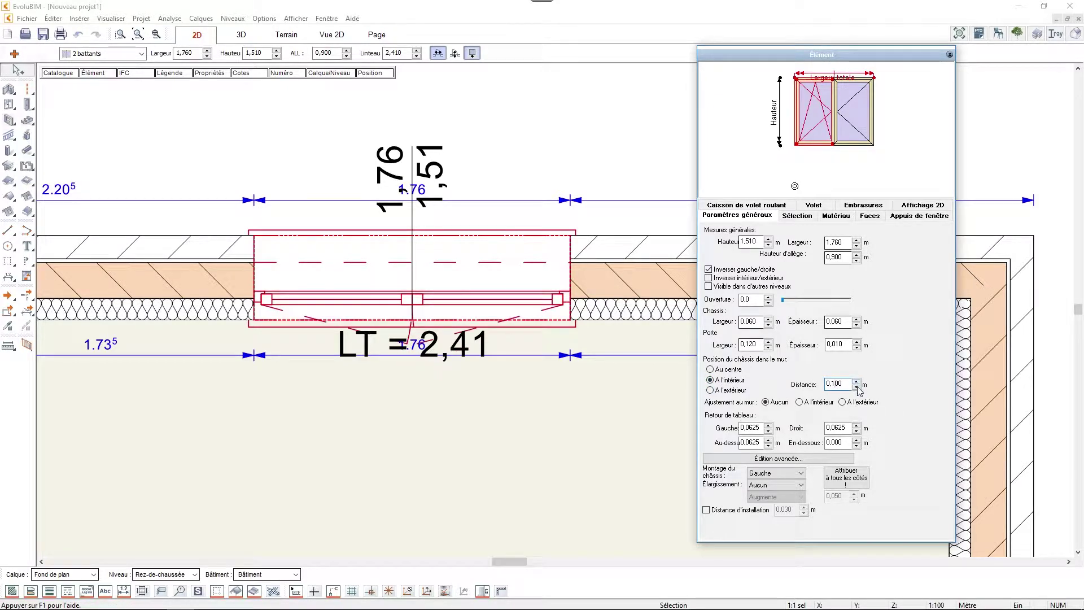
scroll(847, 388, "down", 3)
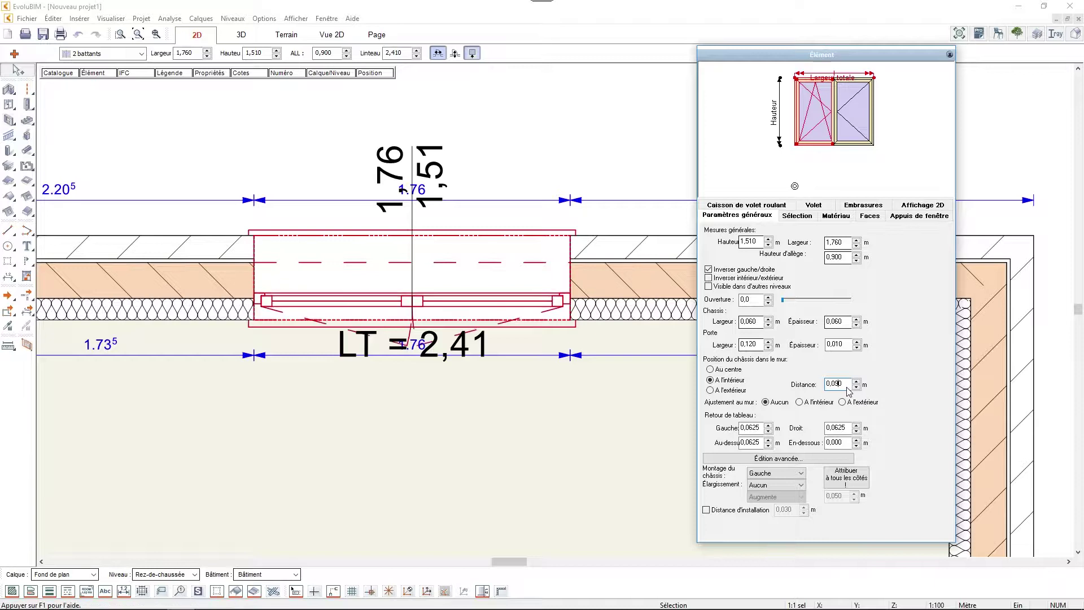
scroll(849, 391, "down", 1)
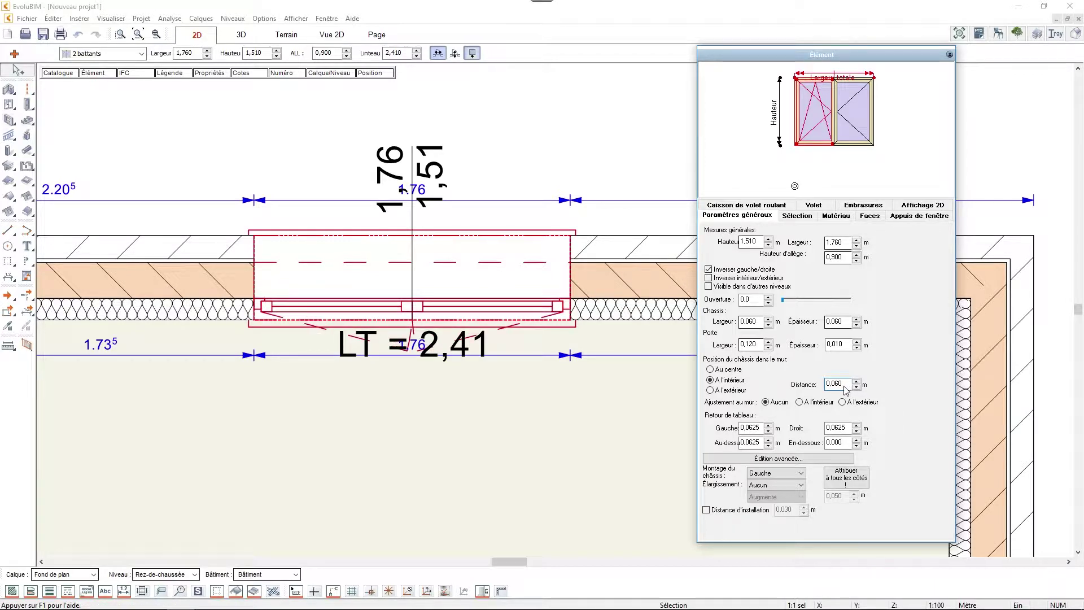
left_click(836, 323)
scroll(838, 325, "up", 1)
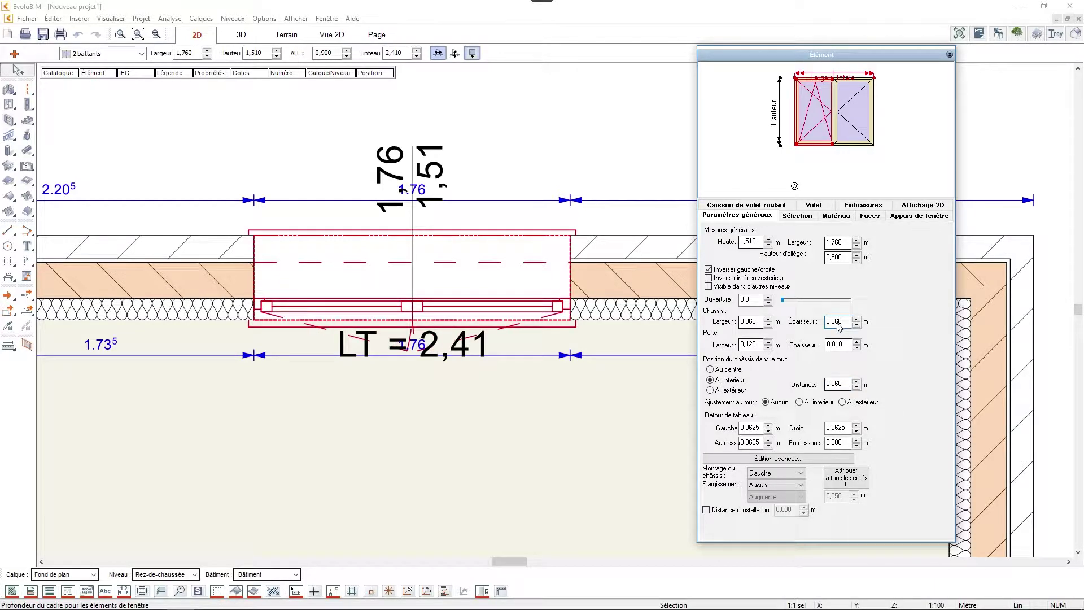
scroll(839, 327, "up", 1)
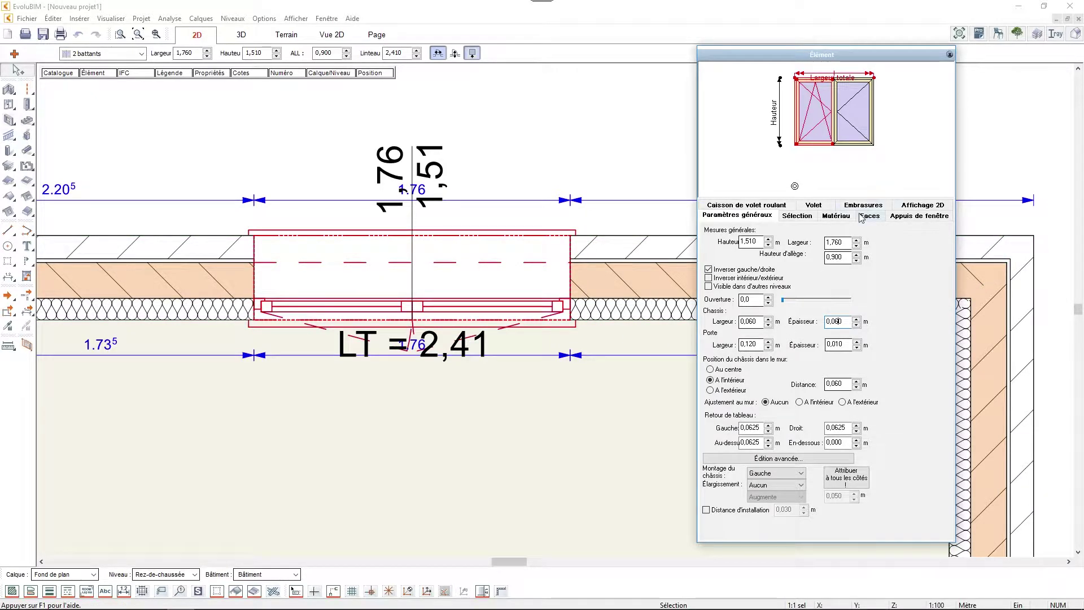
- Check the window's interior and exterior sills in the 3D view by switching each off and back on
left_click(900, 219)
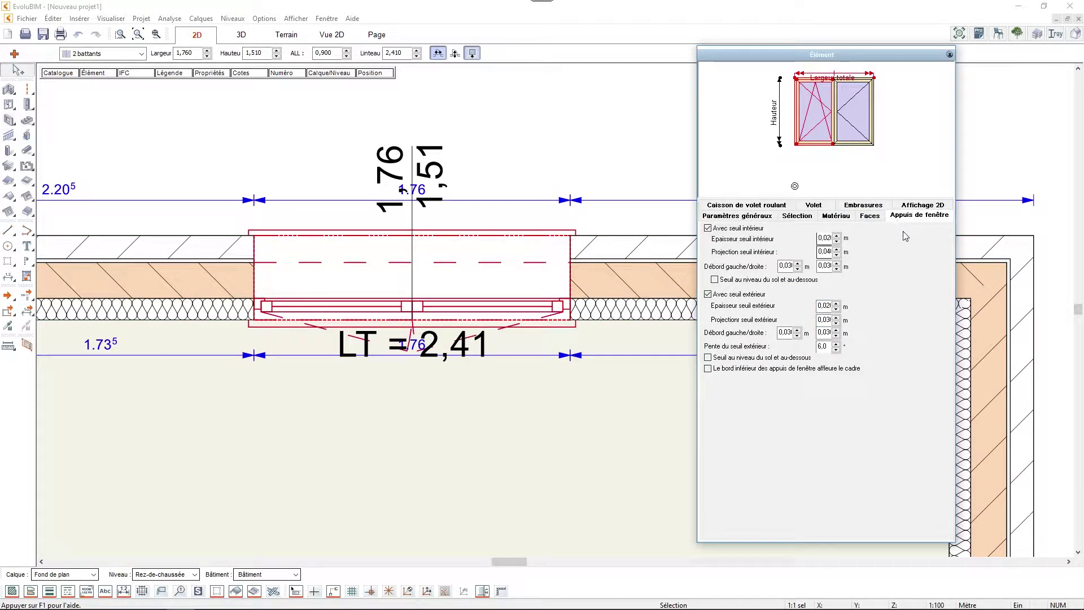
left_click(241, 36)
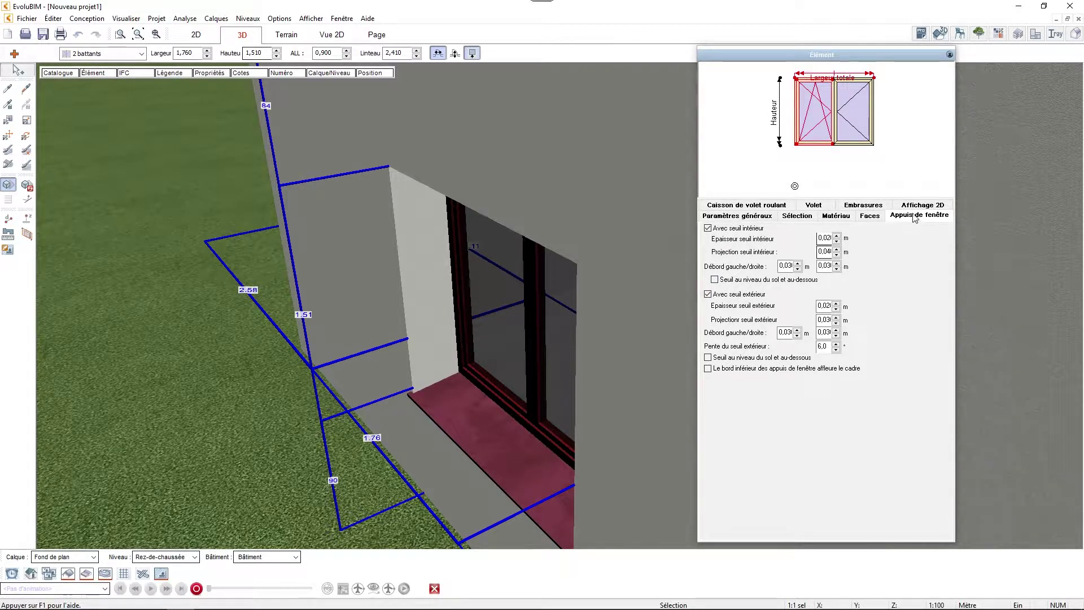
left_click(742, 295)
left_click(742, 295)
left_click(728, 229)
left_click(729, 228)
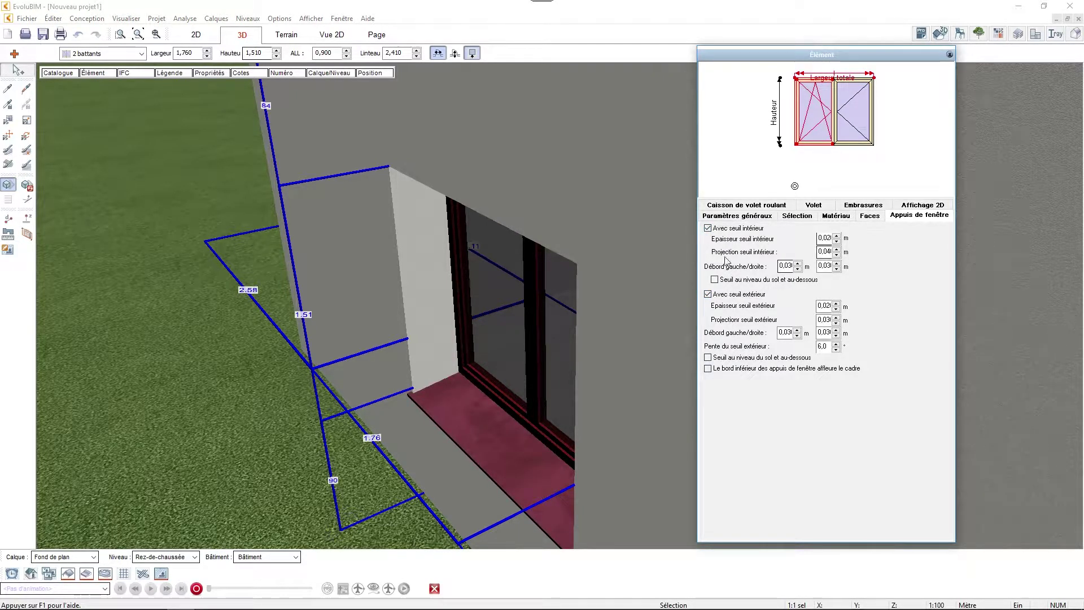
left_click(730, 295)
left_click(730, 295)
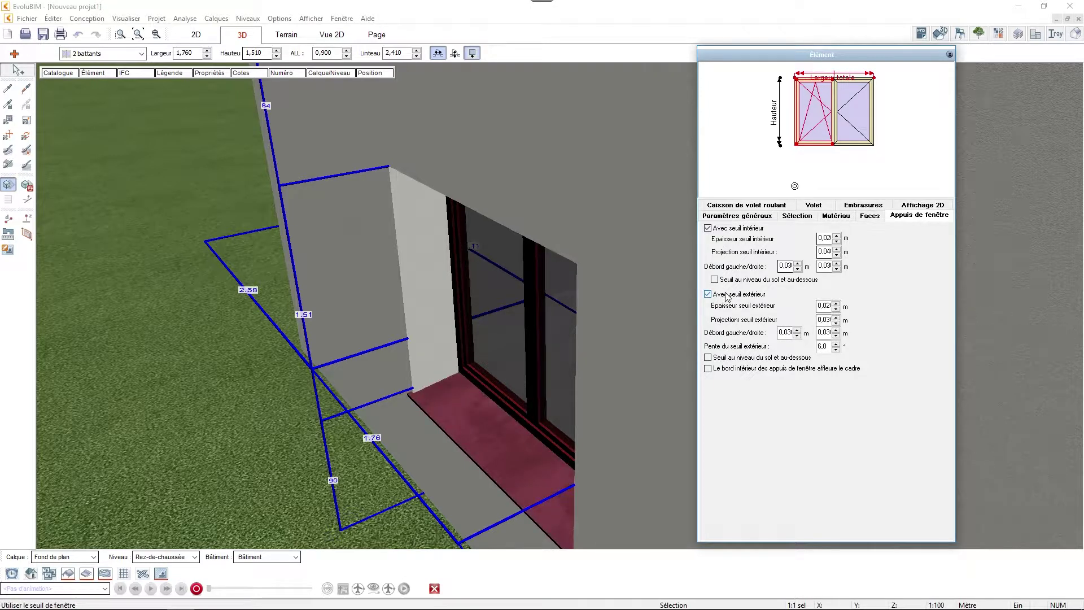
- Set the exterior sill's thickness to 0.09 m
left_click(836, 309)
left_click(836, 304)
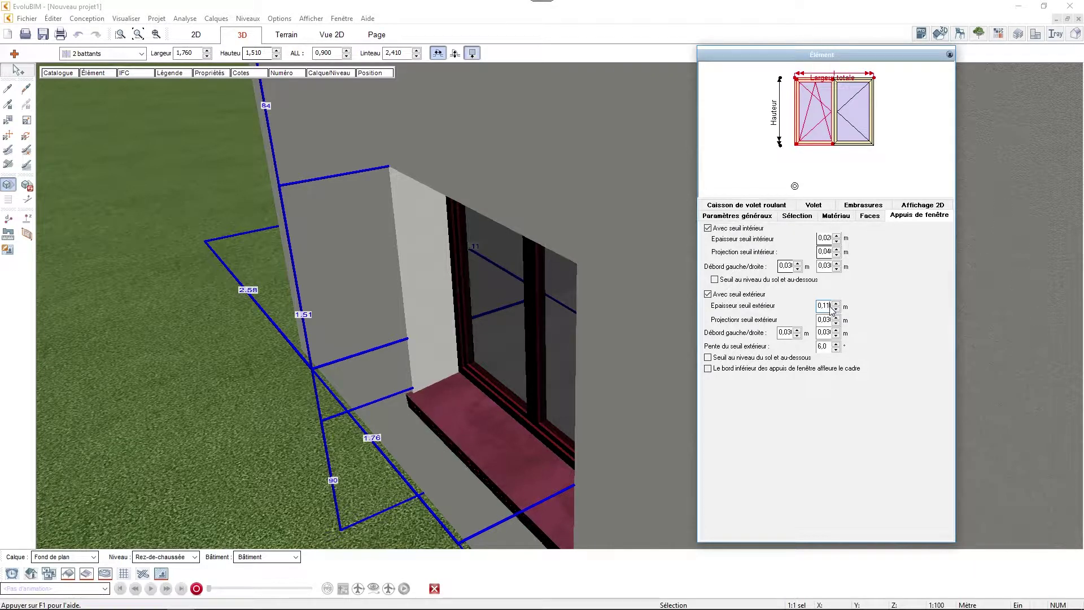
left_click(836, 309)
left_click(836, 310)
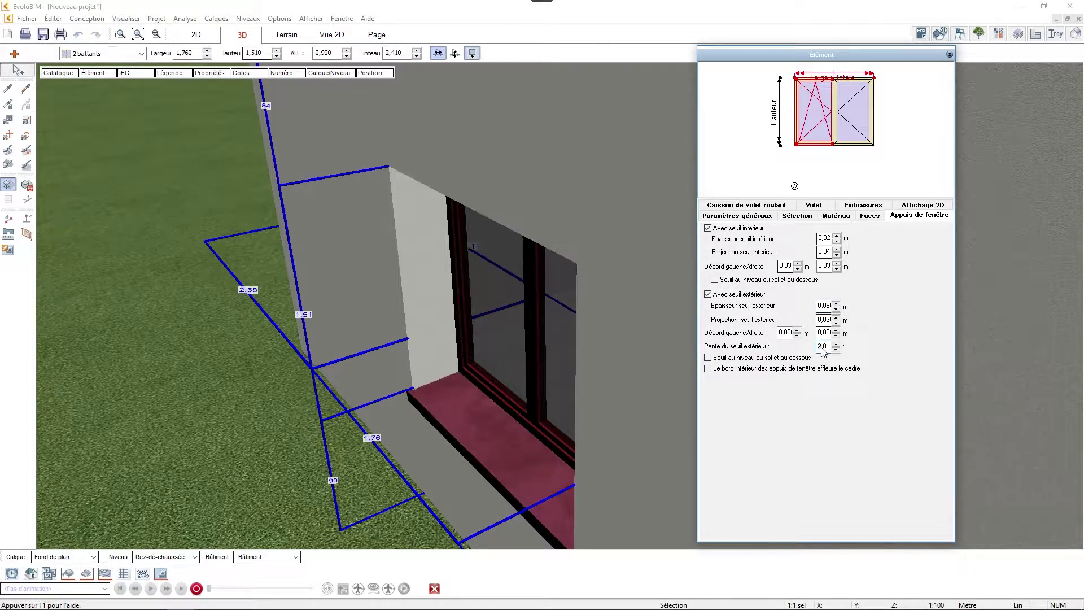
- Set the exterior sill's right overhang to 0.08 m and its projection to 0.02 m
left_click(830, 335)
left_click(836, 335)
scroll(828, 333, "up", 6)
scroll(829, 337, "down", 4)
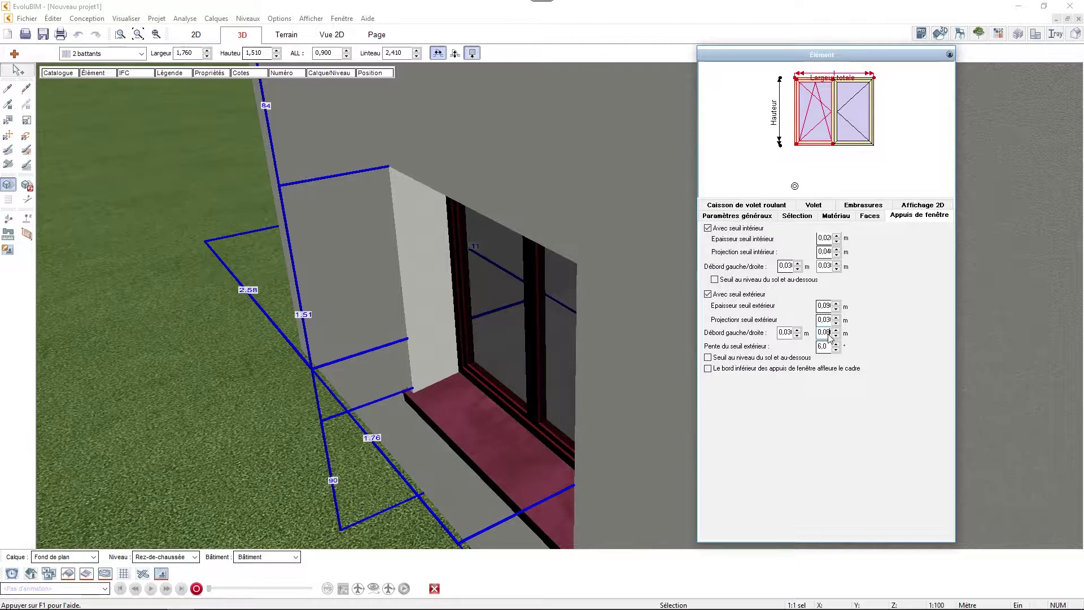
middle_click_drag(581, 406, 562, 249)
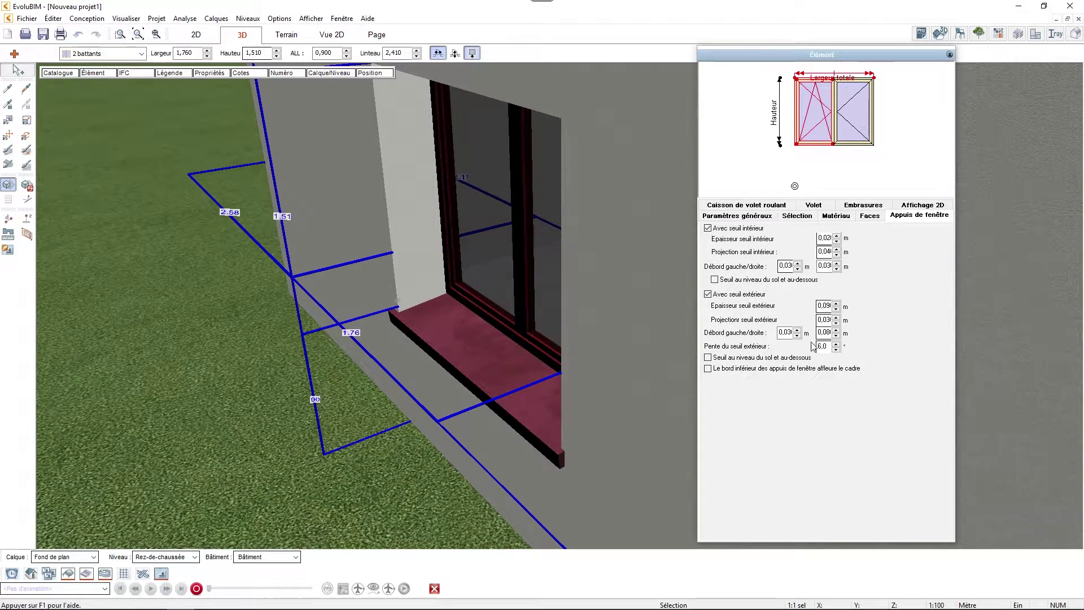
scroll(828, 321, "up", 4)
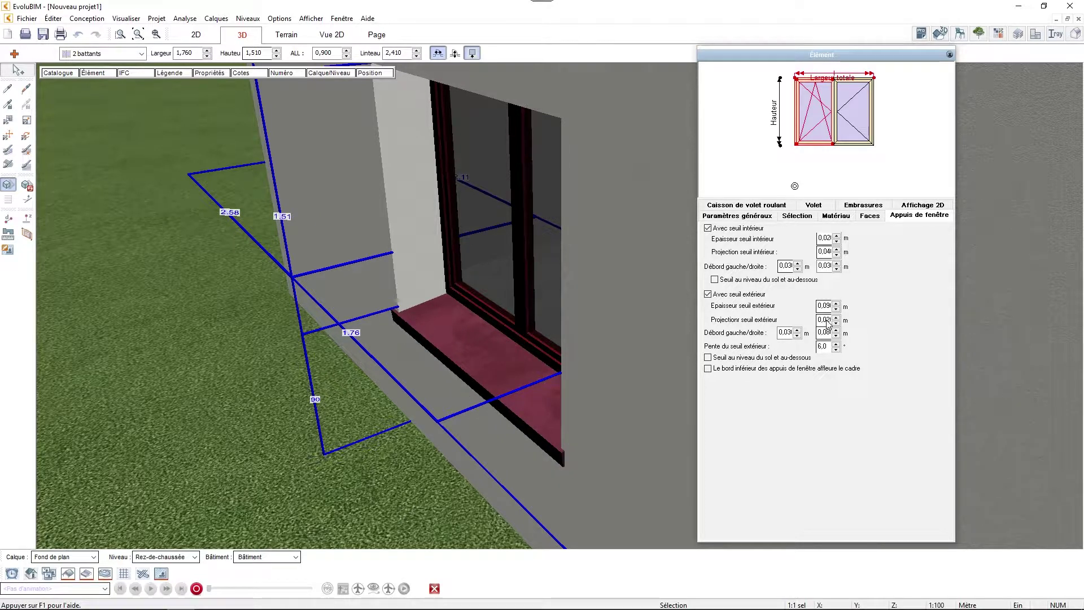
- Remove the exterior sill from the window
left_click(715, 295)
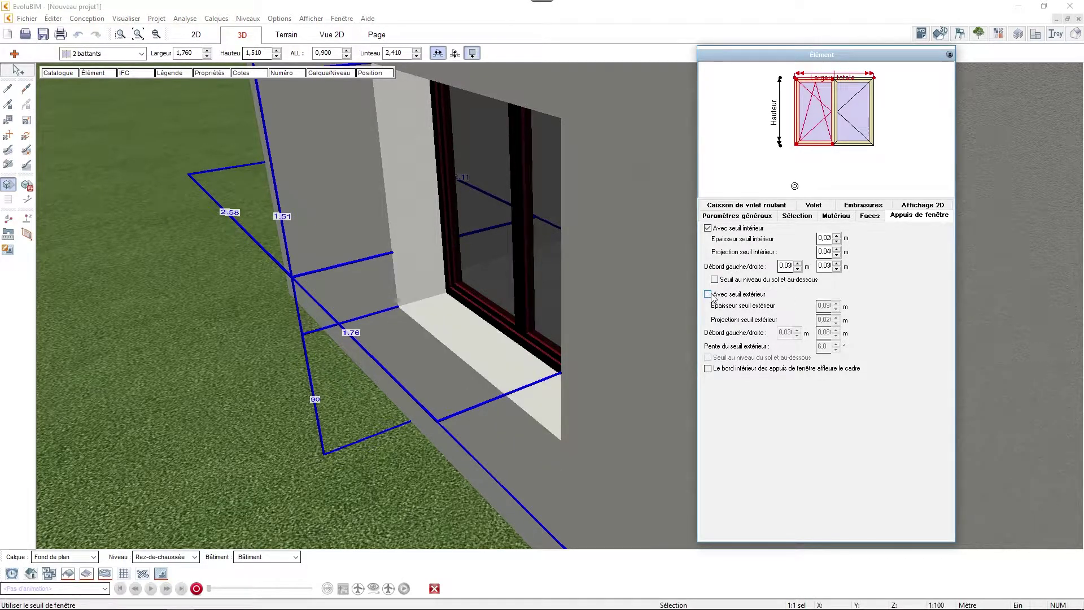
- Add sliding shutters to the window and inspect them from the front of the facade
left_click(816, 206)
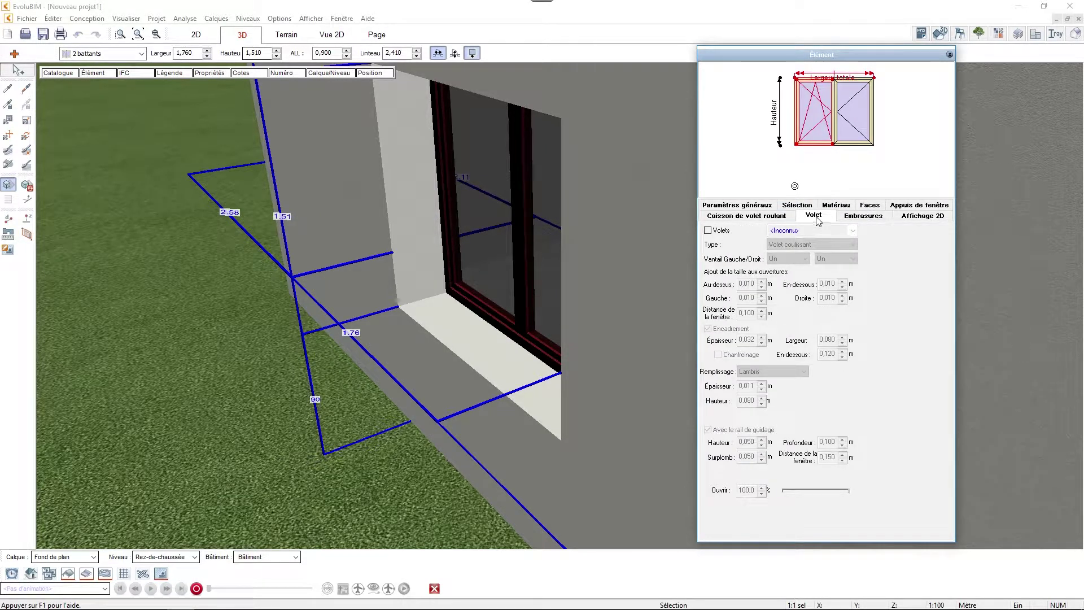
left_click(715, 231)
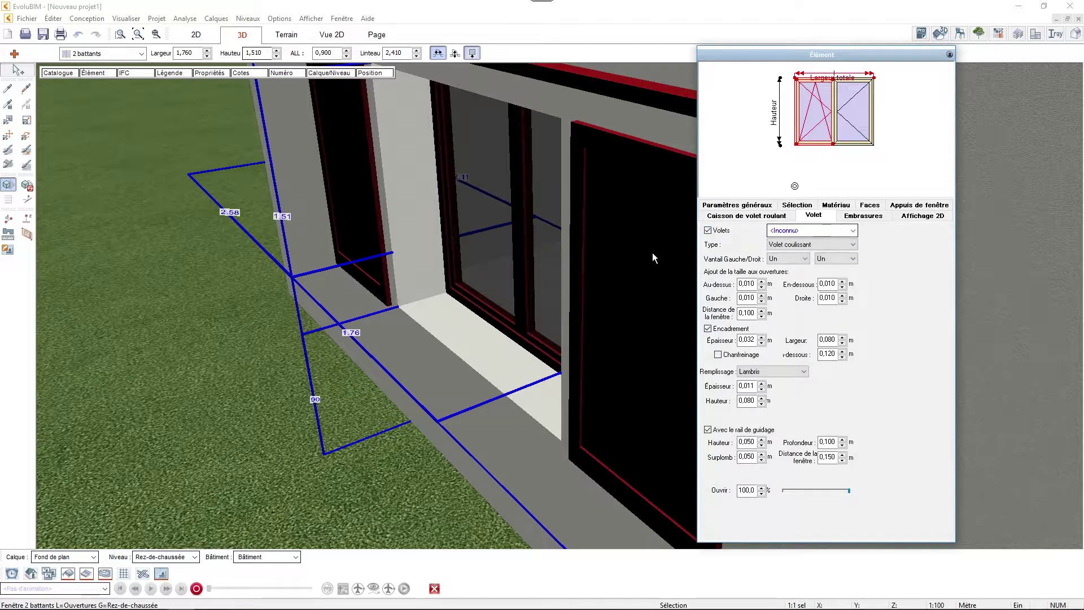
middle_click_drag(607, 261, 758, 225)
scroll(598, 286, "down", 1)
left_click(599, 287)
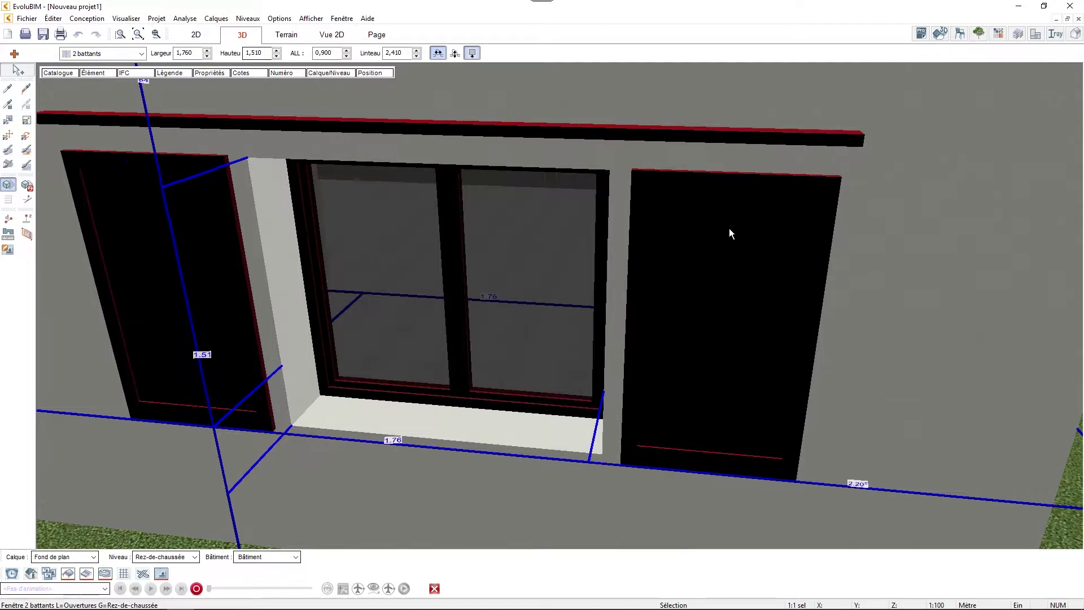
left_click(92, 73)
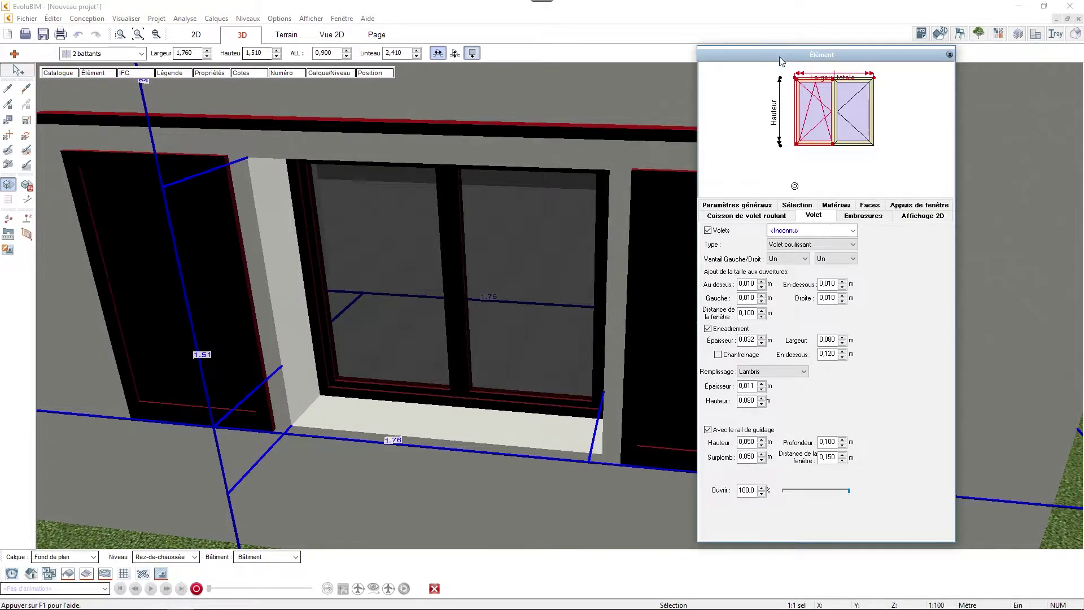
- Browse the shutter catalogue's wooden and louvred models, then leave it without applying one
left_click_drag(780, 51, 845, 59)
left_click(923, 236)
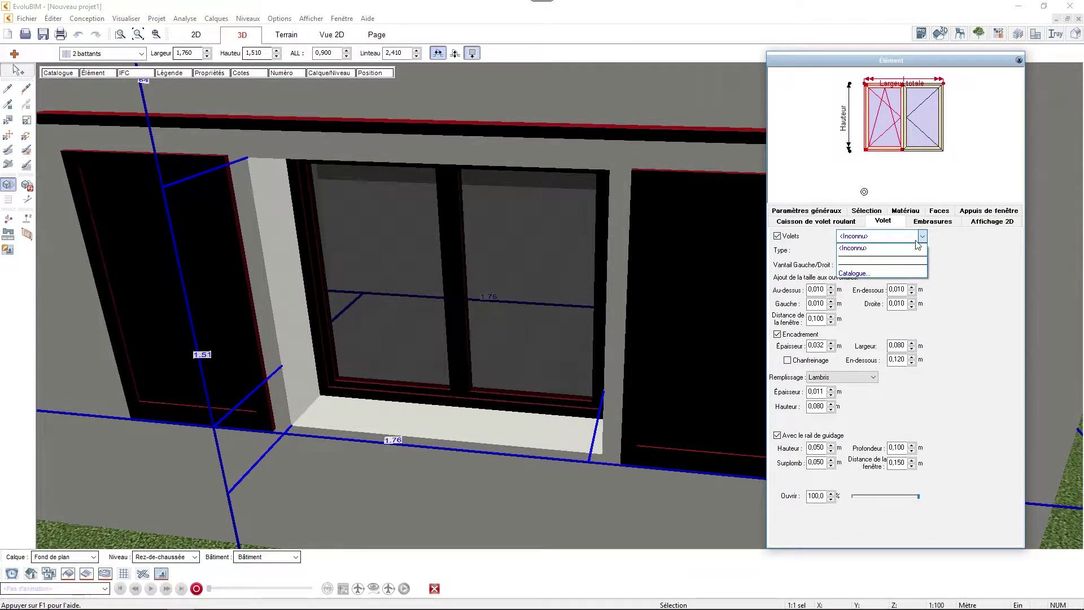
left_click(870, 273)
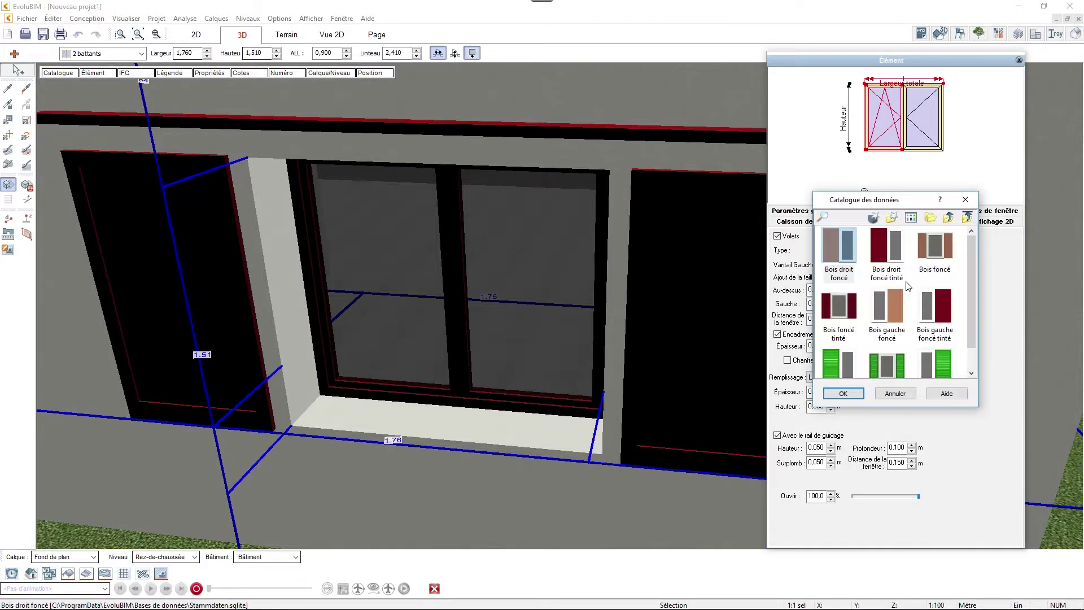
left_click(848, 340)
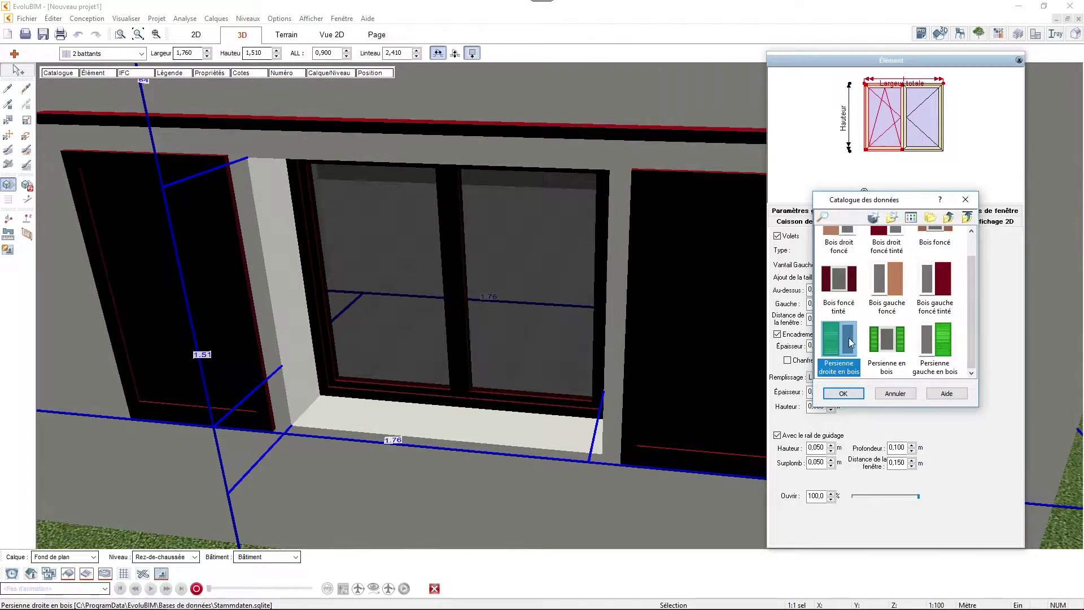
left_click(894, 393)
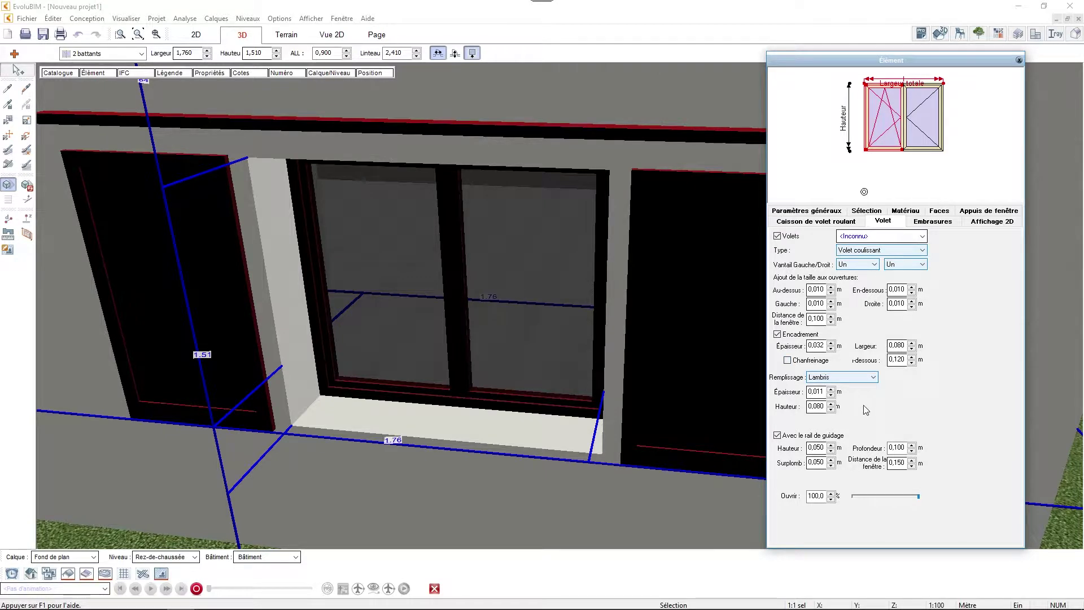
- Remove the sliding shutters from the window
left_click(835, 222)
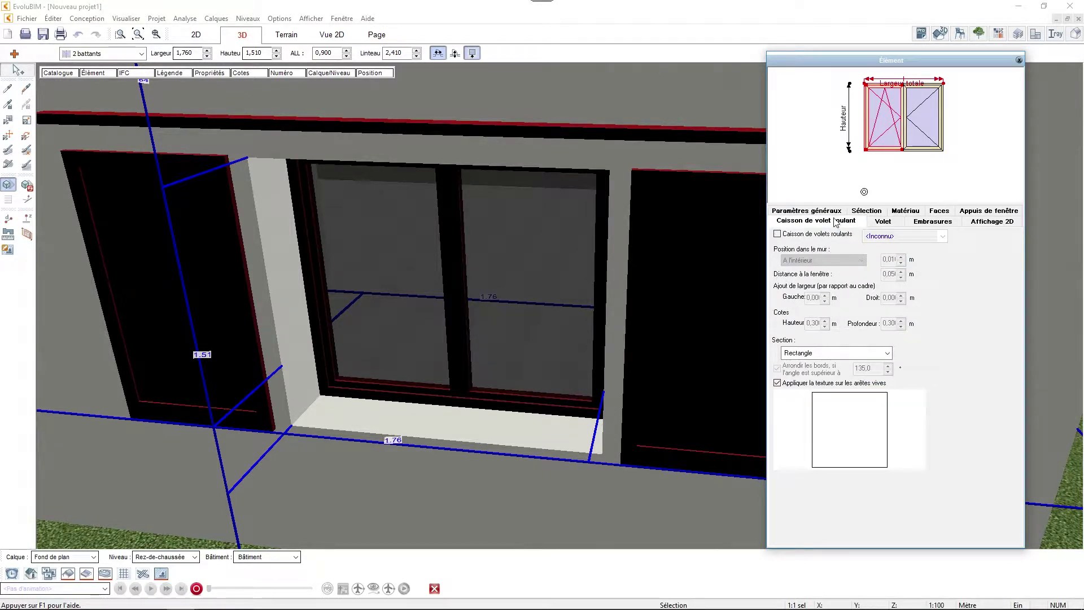
left_click(883, 224)
left_click(780, 235)
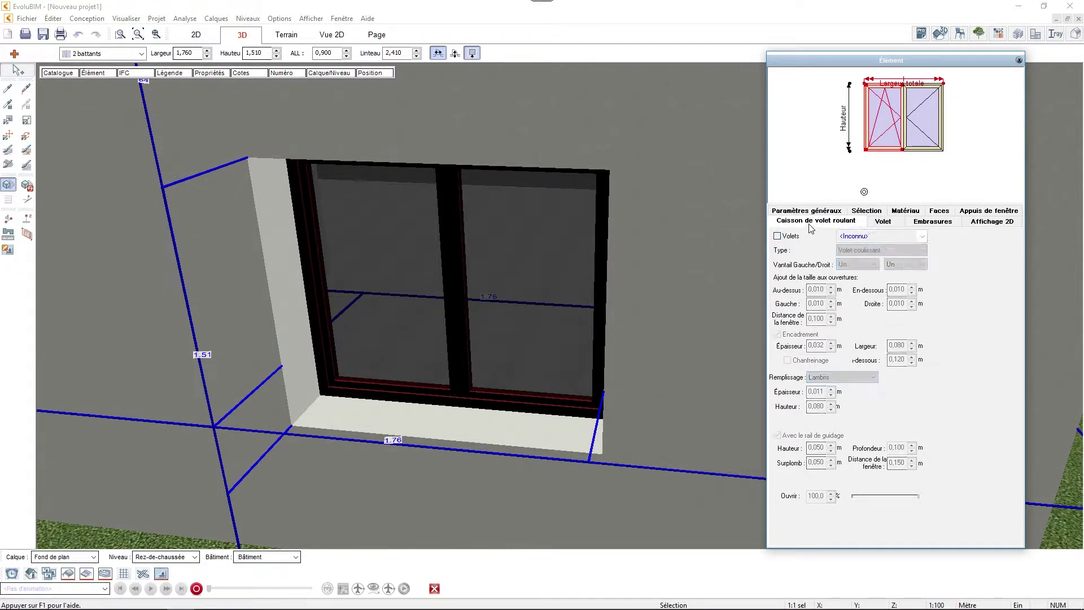
- Add a roller shutter box to the window and set its position in the wall to Placé à l'extérieur
left_click(811, 222)
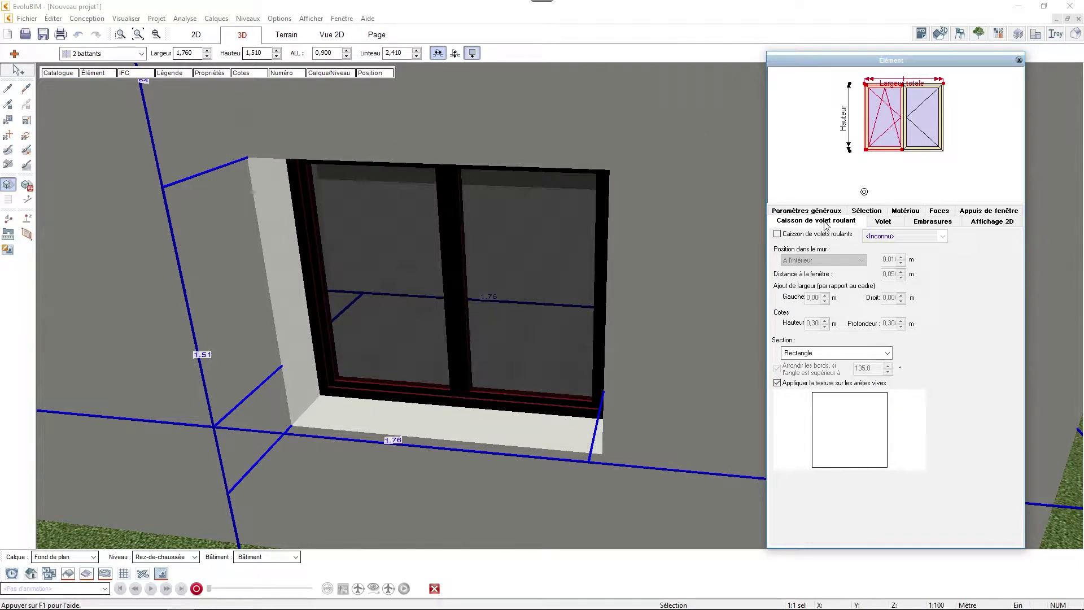
left_click(801, 233)
middle_click_drag(673, 210, 647, 231)
key("Escape")
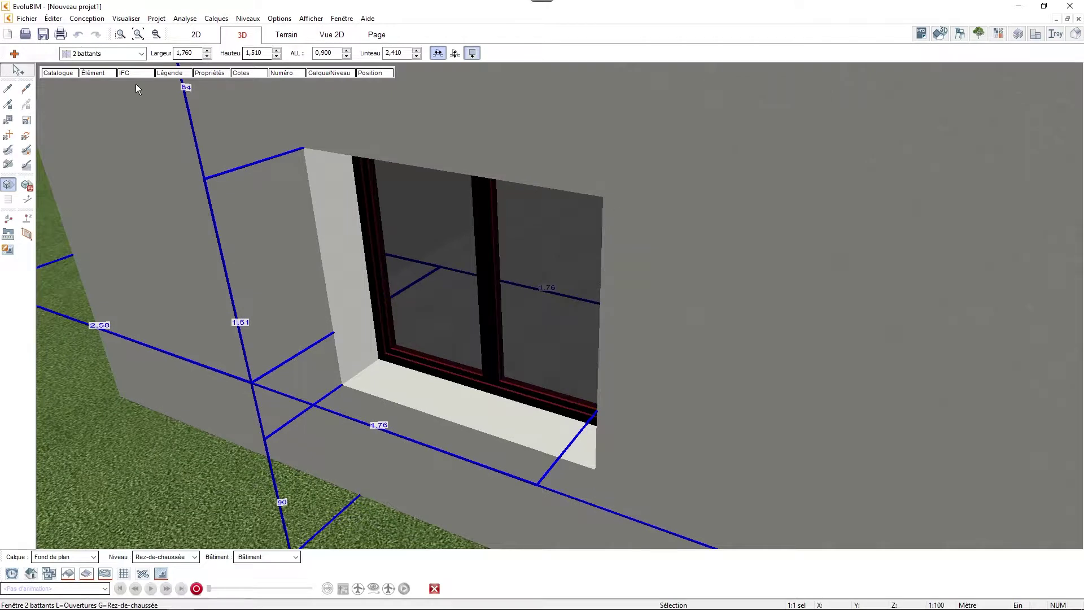
mouse_move(99, 74)
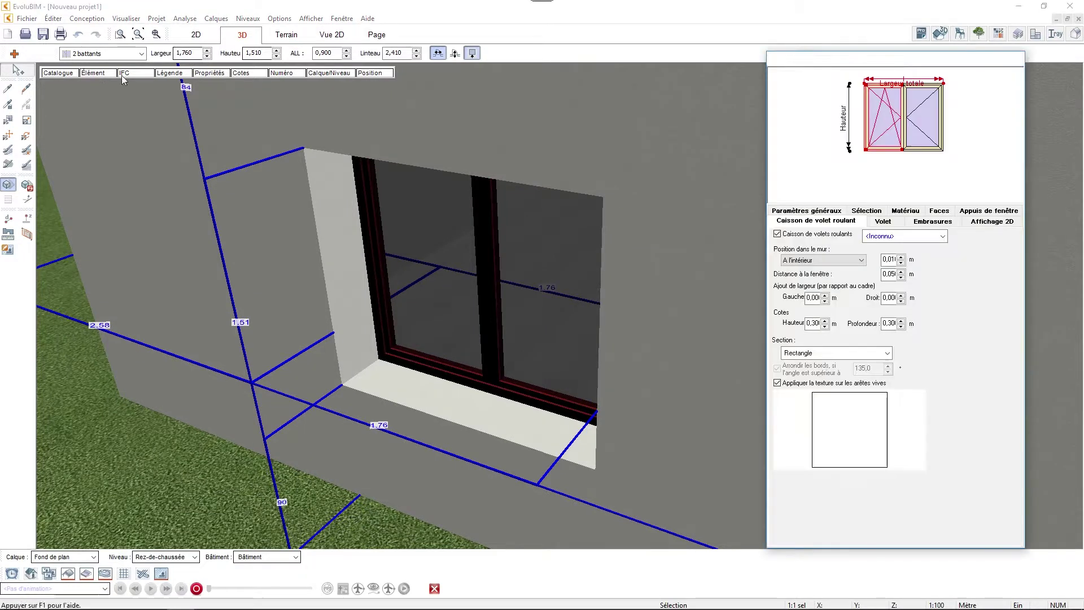
left_click(841, 265)
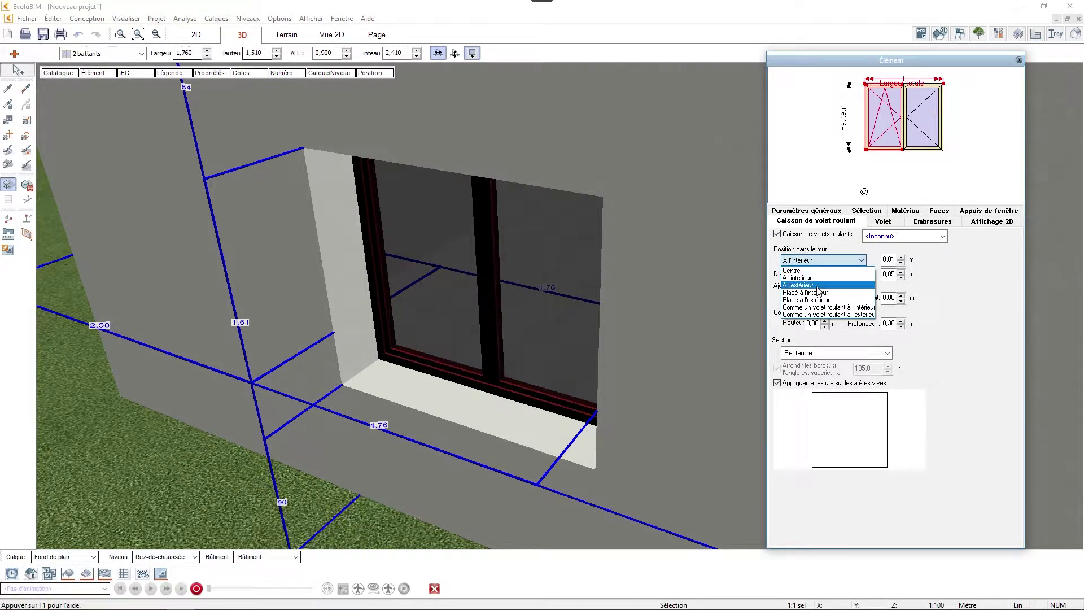
left_click(819, 286)
left_click(830, 259)
left_click(831, 300)
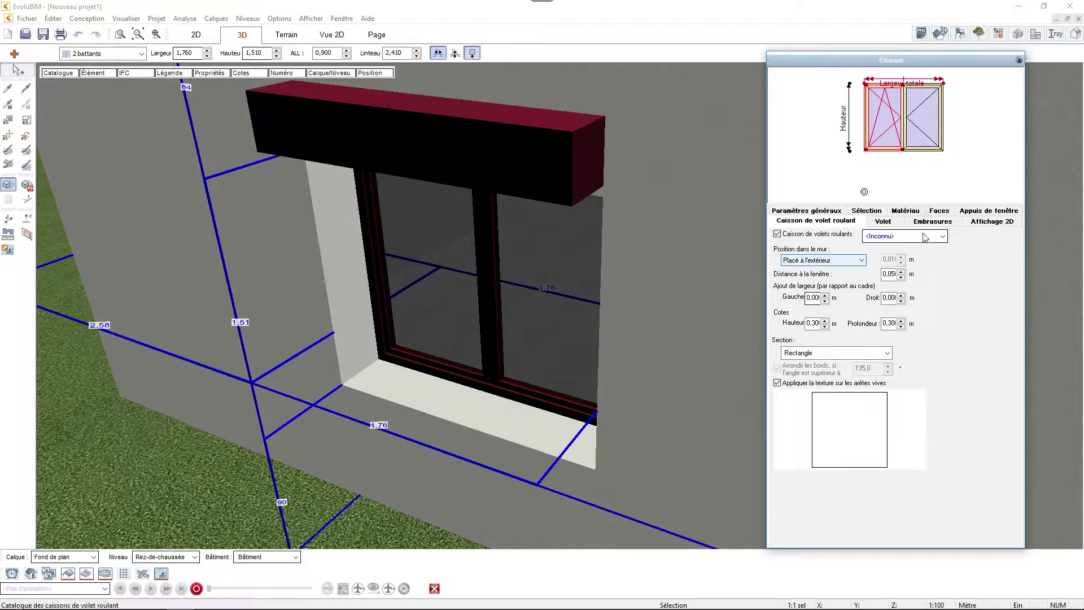
- Browse the roller shutter box models in the catalogue without applying one
left_click(941, 237)
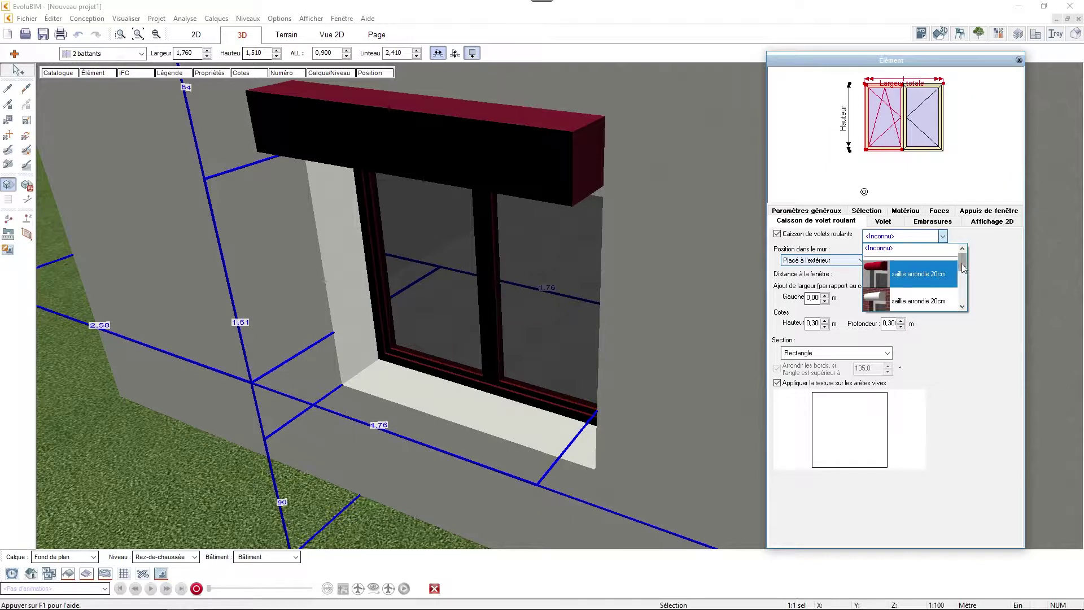
mouse_move(964, 275)
left_mouse_down()
mouse_move(966, 299)
mouse_move(965, 270)
left_mouse_up()
left_click(970, 239)
left_click(945, 239)
scroll(903, 291, "down", 4)
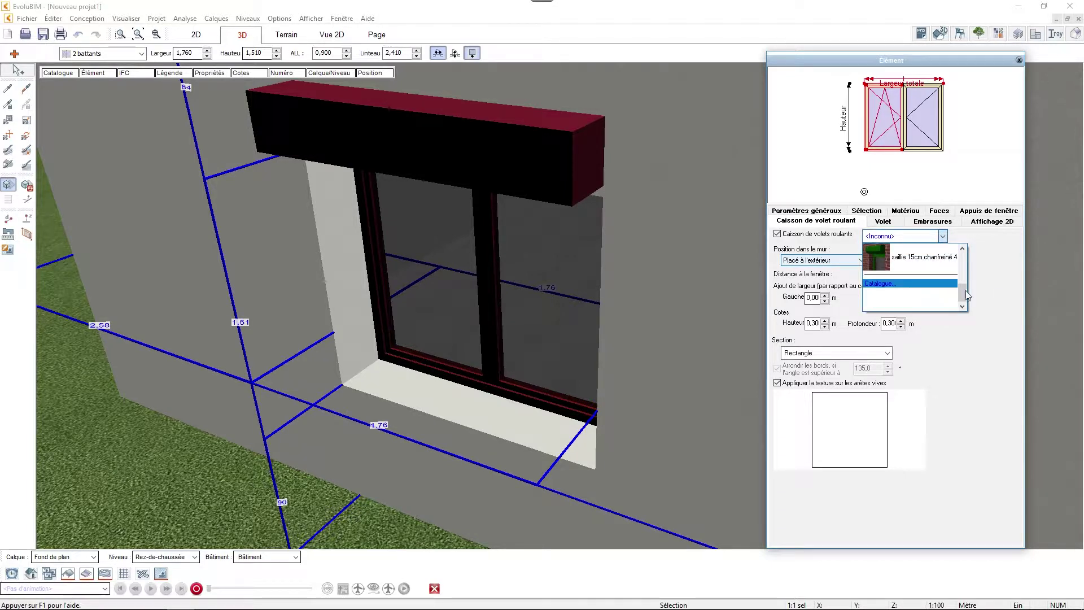
left_click(999, 290)
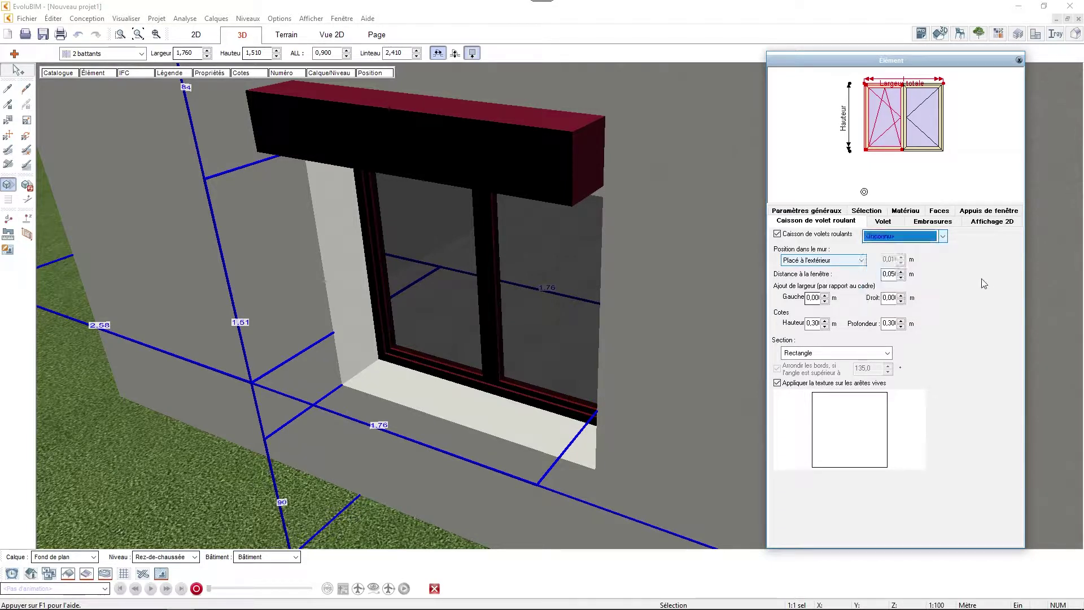
- Remove the roller shutter box from the window and return to its general parameters
left_click(796, 235)
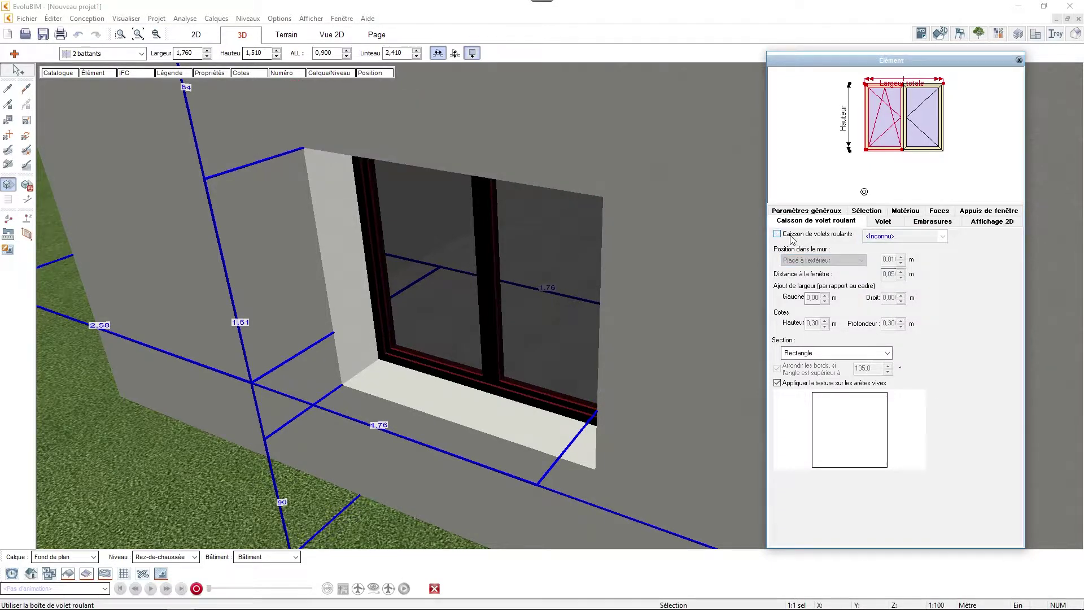
left_click(825, 212)
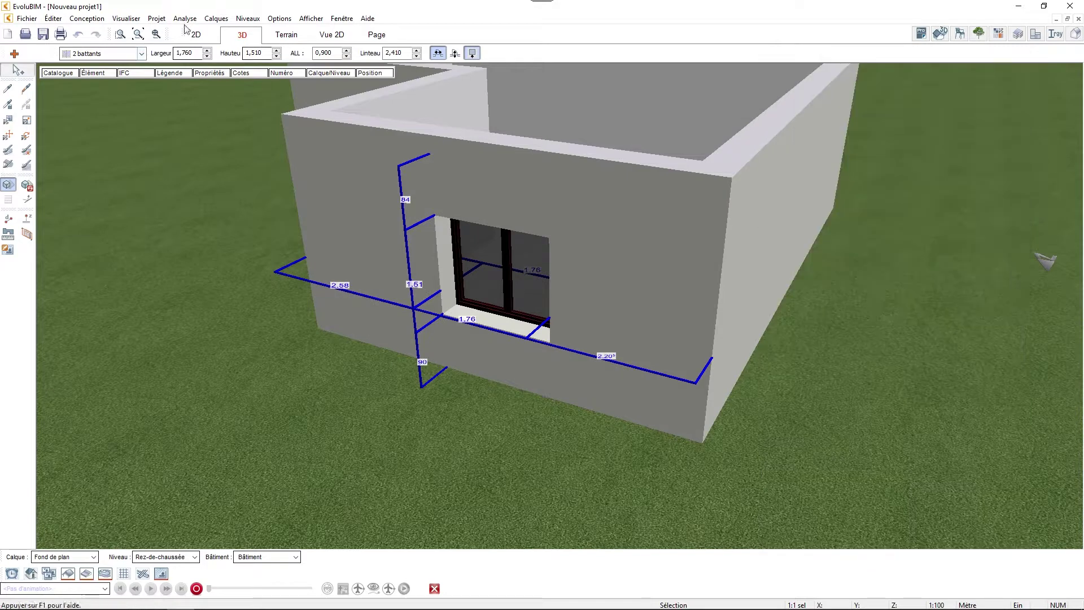
- In the 2D plan, set the window frame's distance from the interior side of the wall to 0.050 m
left_click(196, 34)
middle_click_drag(462, 164, 505, 155)
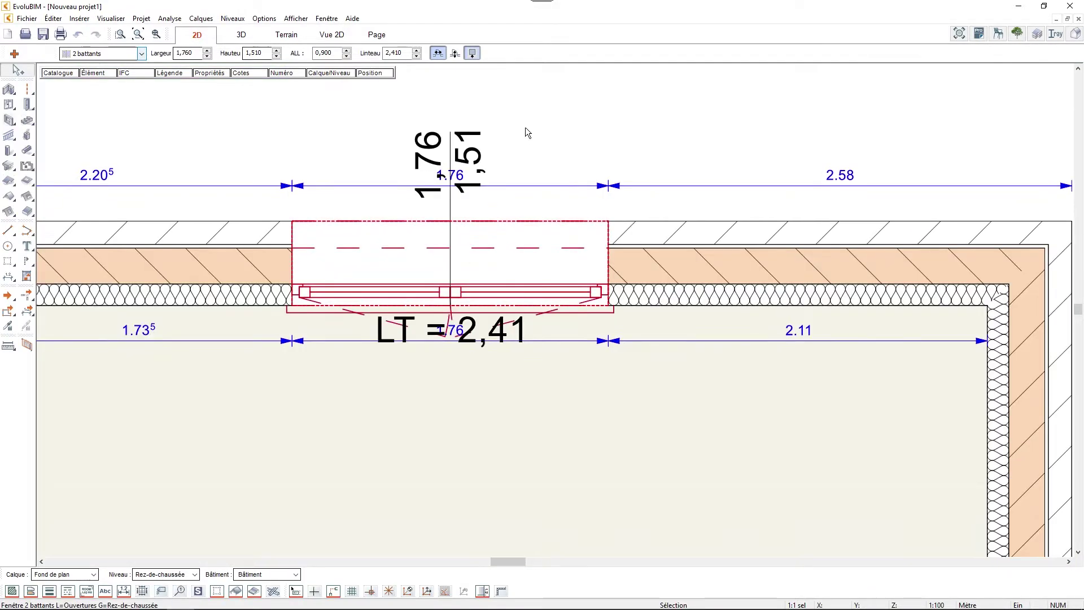
left_click(525, 128)
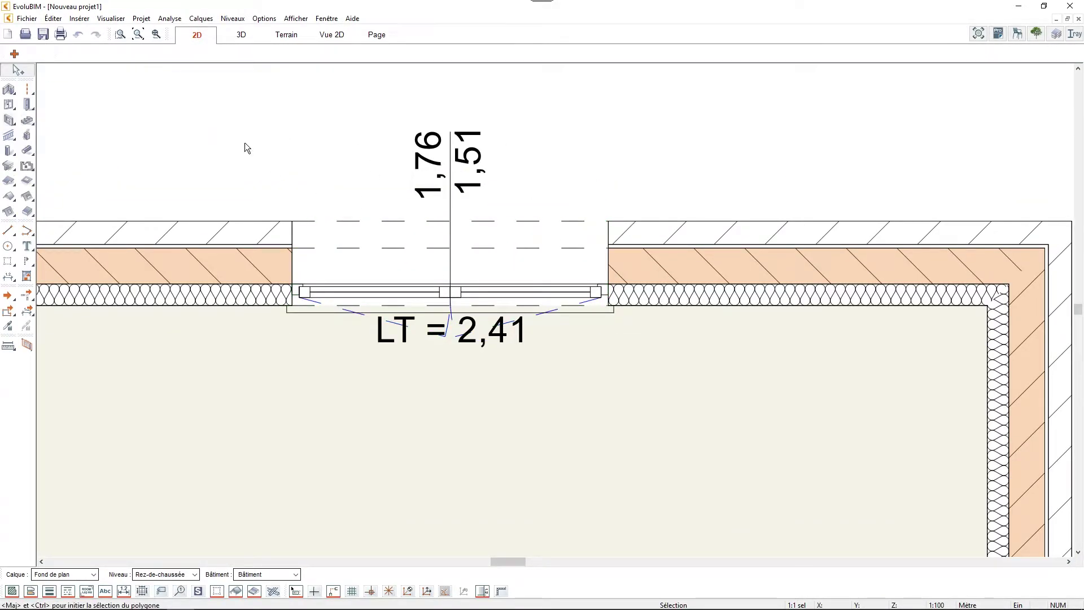
double_click(396, 293)
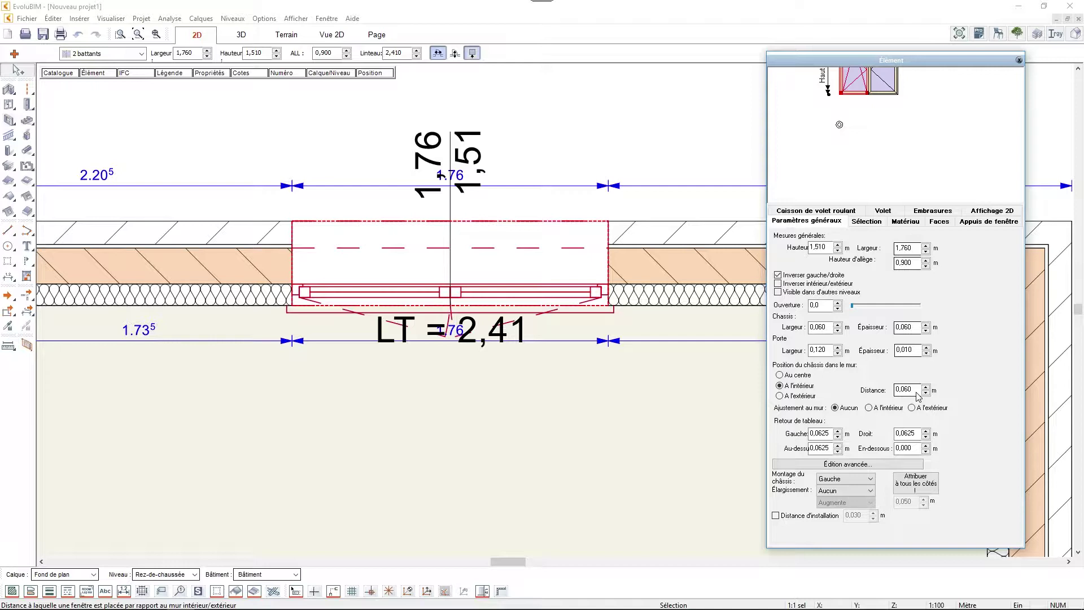
scroll(917, 393, "down", 1)
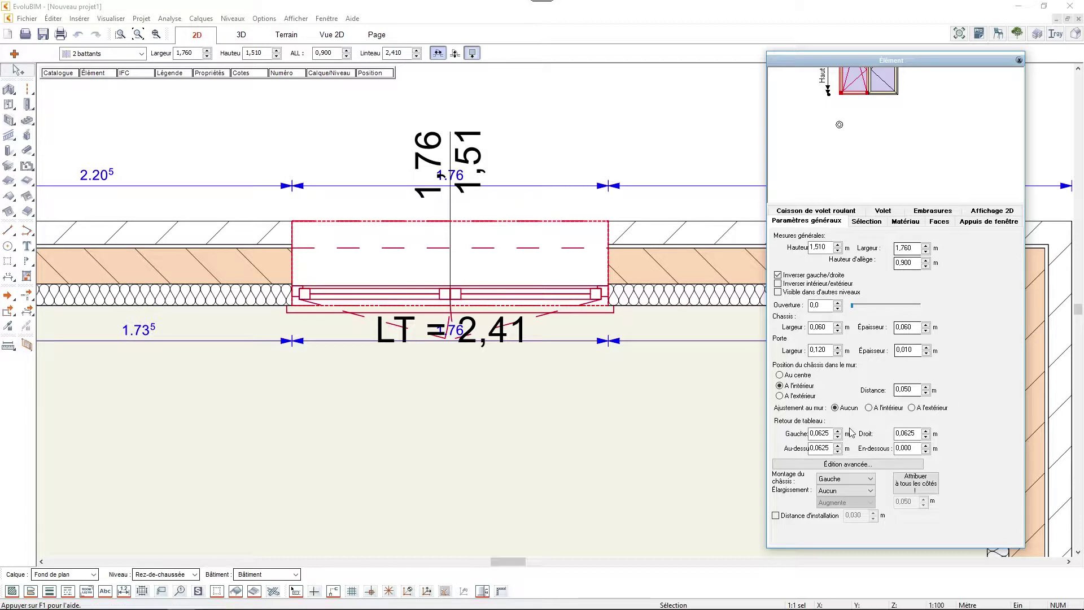
- Open the window's advanced editor and turn its 3D preview to an oblique view
left_click(851, 464)
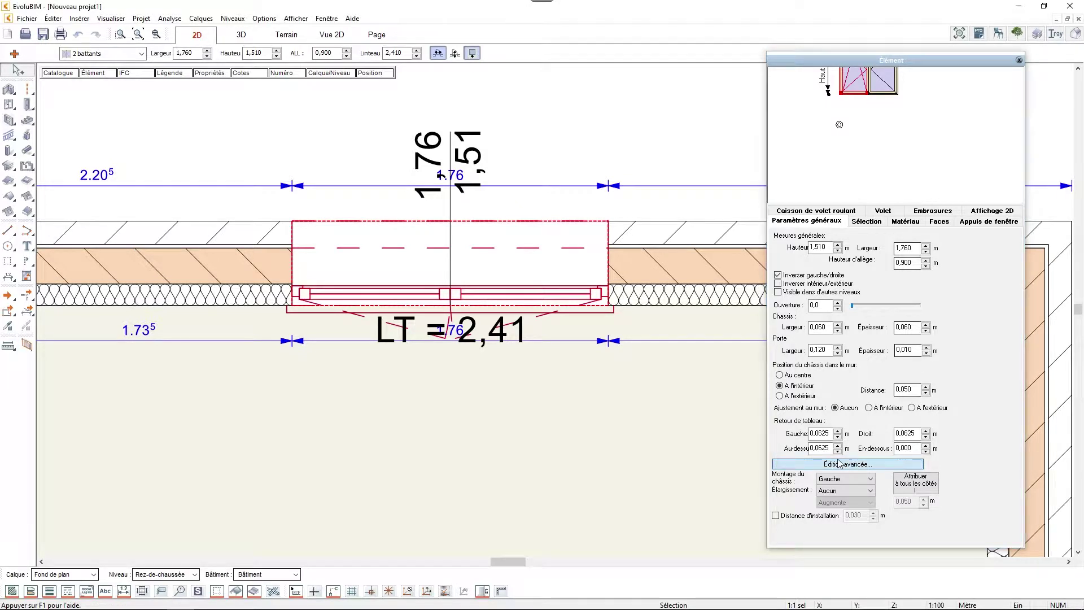
left_click_drag(604, 96, 581, 90)
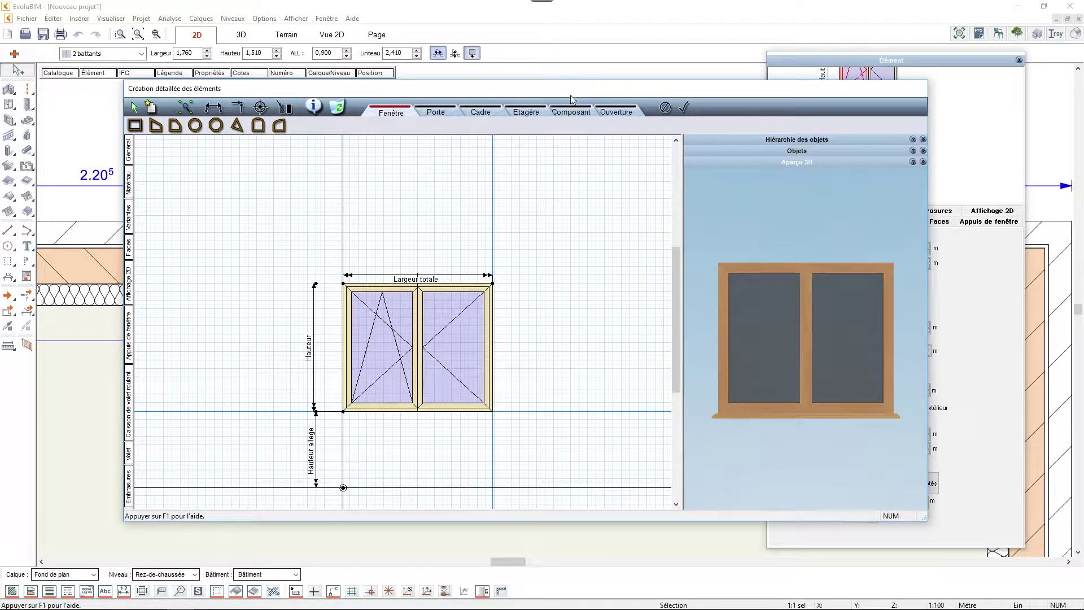
left_click_drag(563, 87, 564, 94)
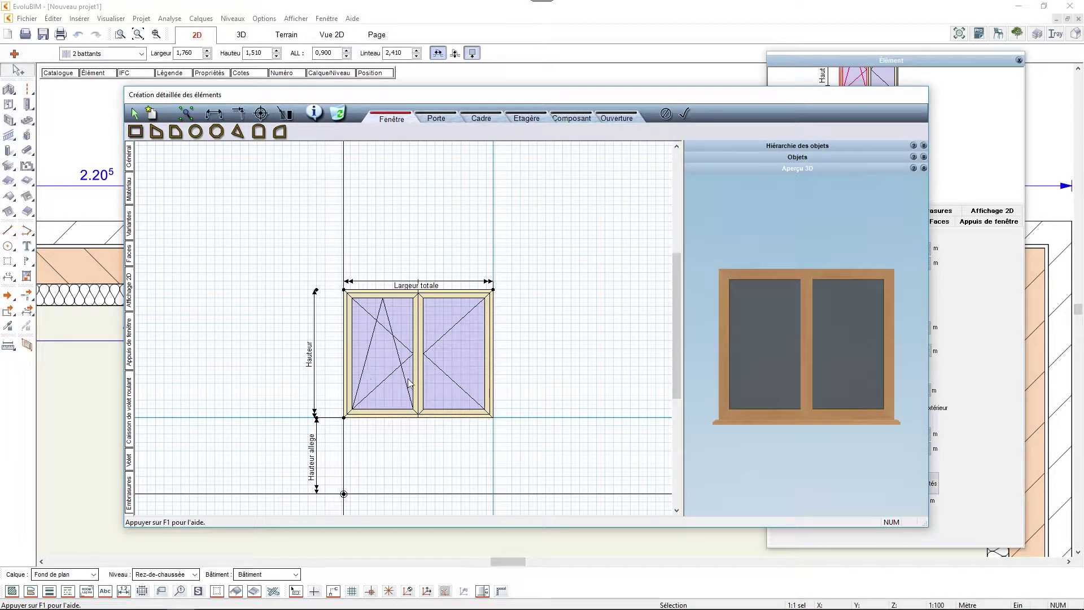
left_click_drag(887, 343, 883, 370)
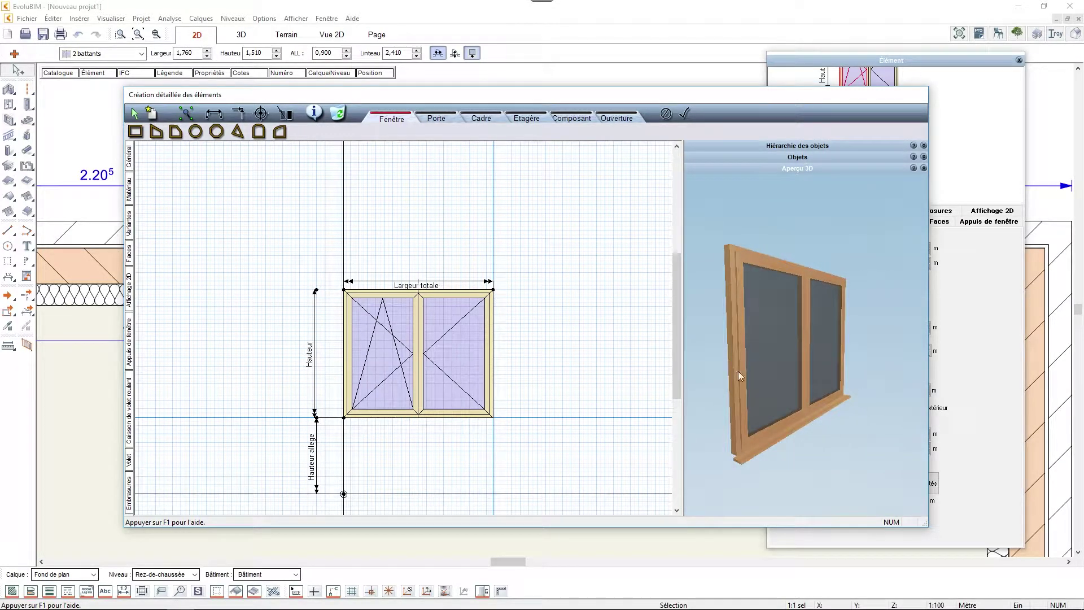
- Select the window's left leaf and show its generic leaf settings
left_click(376, 351)
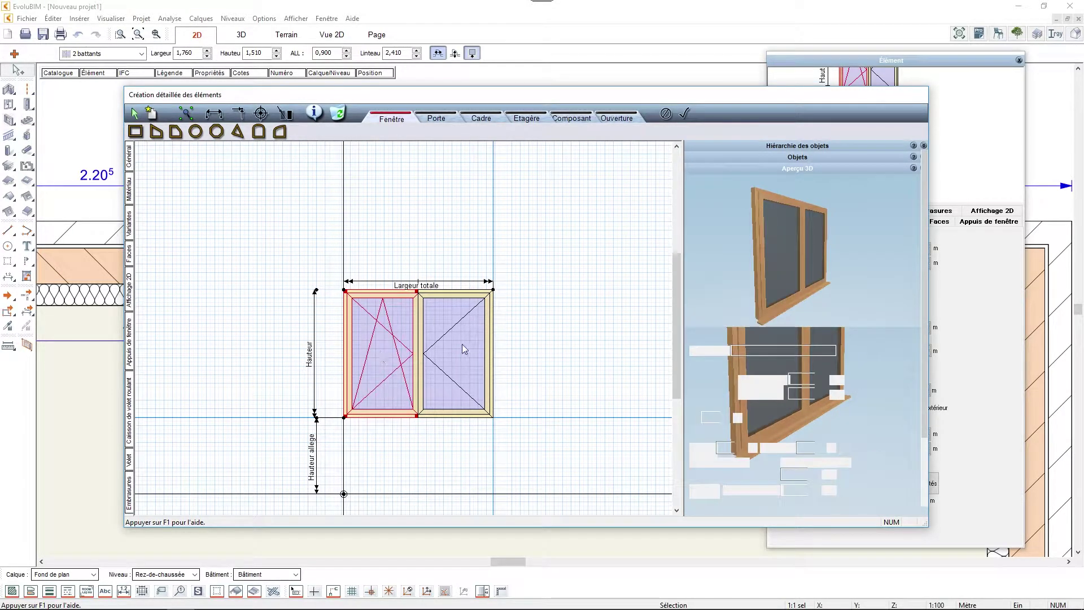
left_click(422, 350)
left_click(391, 349)
left_click(453, 343)
left_click(397, 345)
left_click(455, 340)
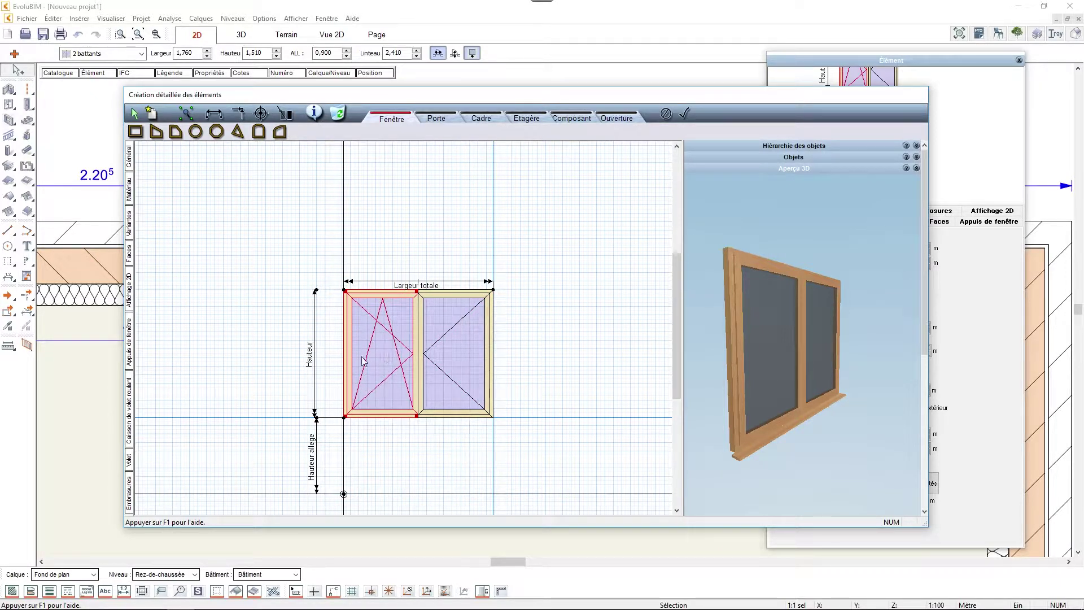
left_click(777, 170)
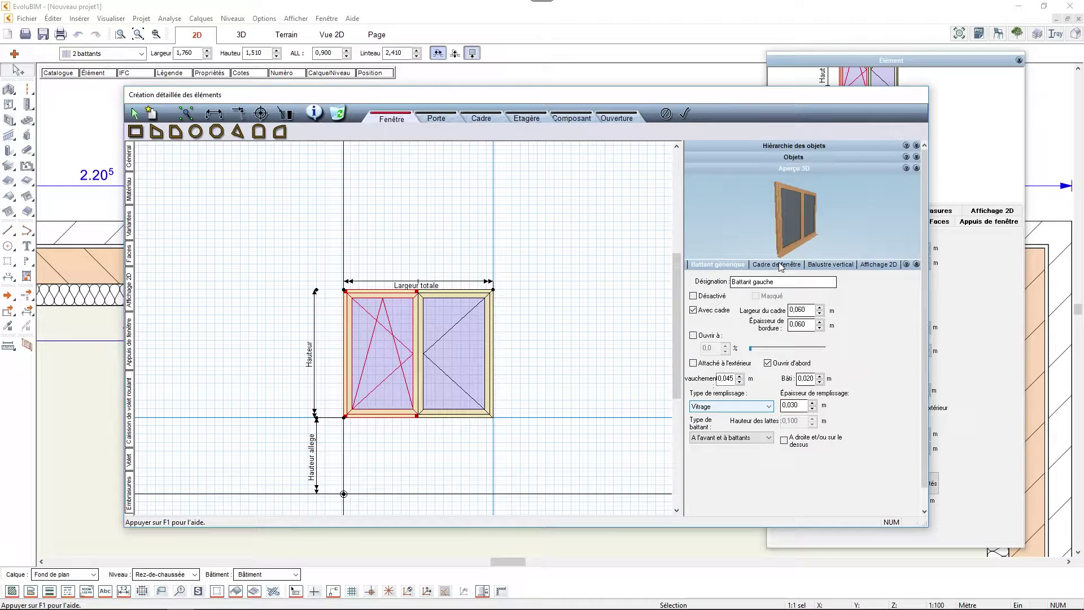
- Try the left leaf as Fixe and as Coulissante horizontale, switching the sliding direction both ways
left_click(721, 440)
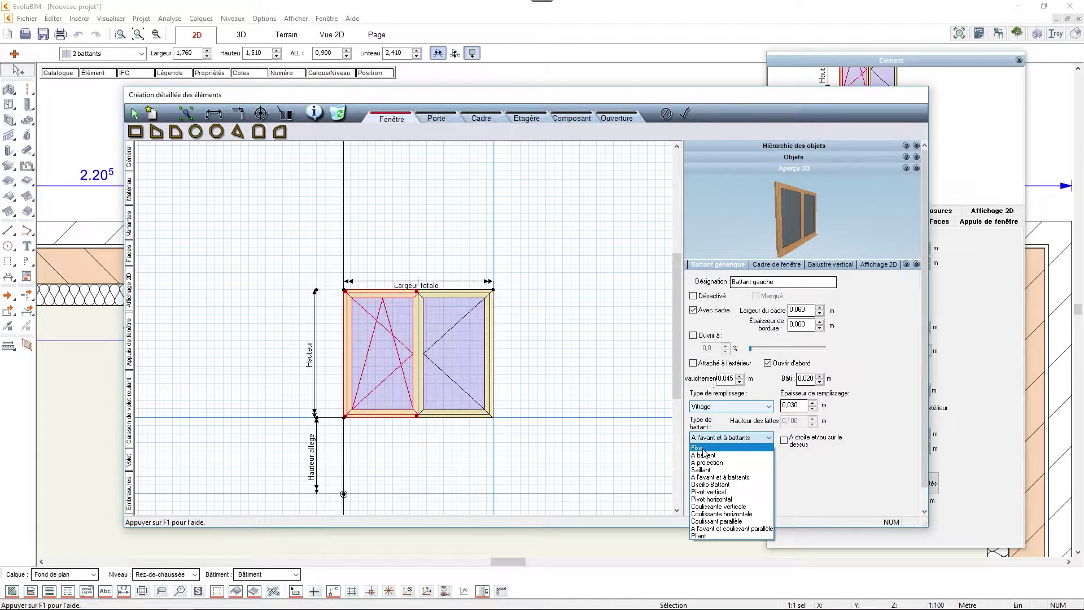
left_click(705, 449)
scroll(399, 356, "up", 2)
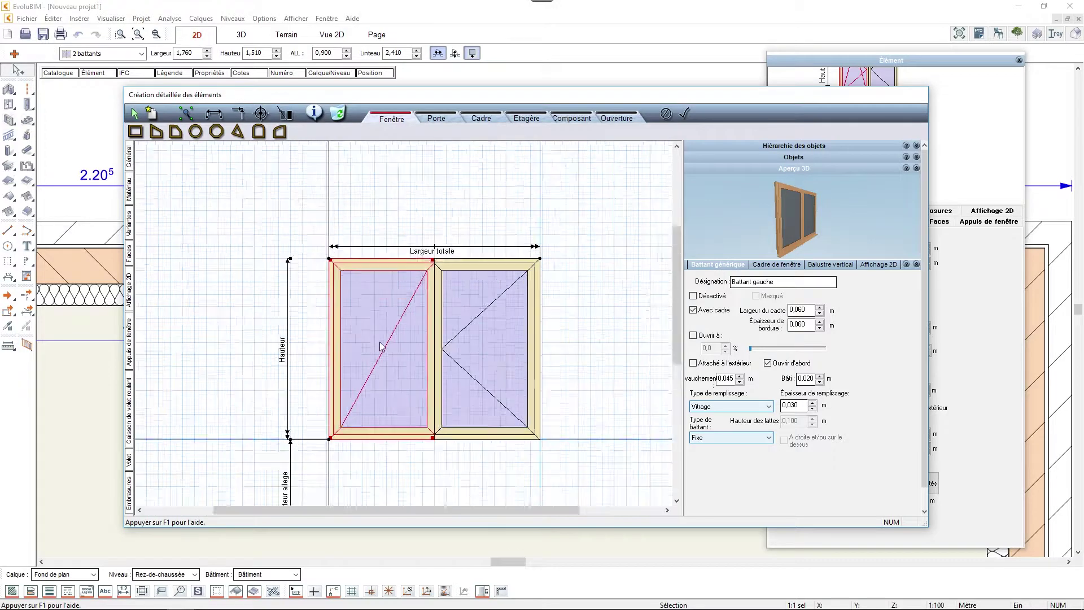
left_click(713, 438)
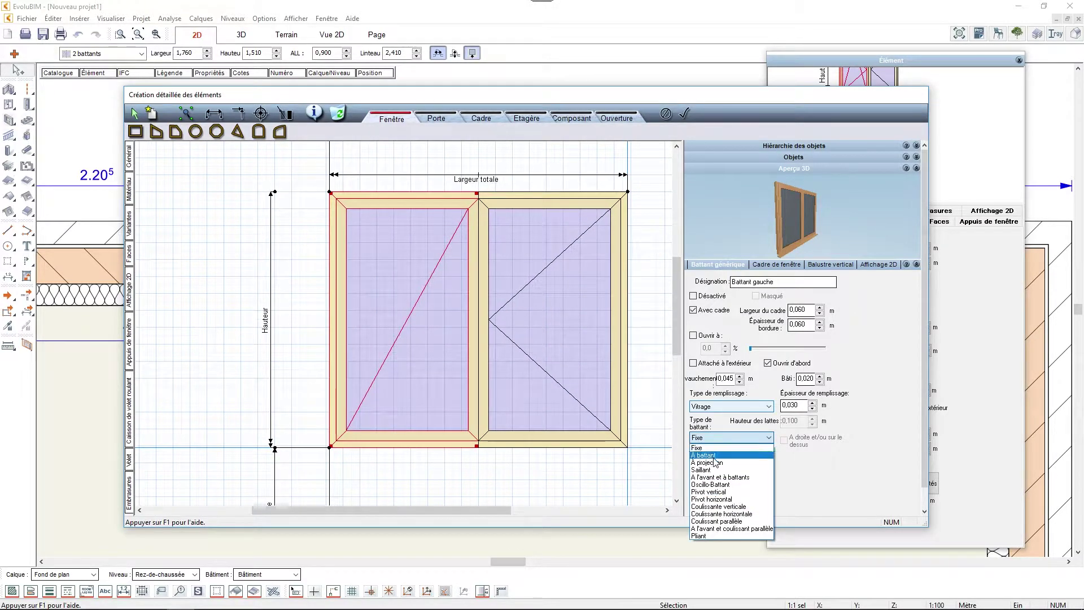
left_click(743, 514)
left_click(784, 440)
left_click(785, 440)
left_click(784, 440)
left_click(784, 441)
- Set the left leaf's type to À battant
left_click(731, 438)
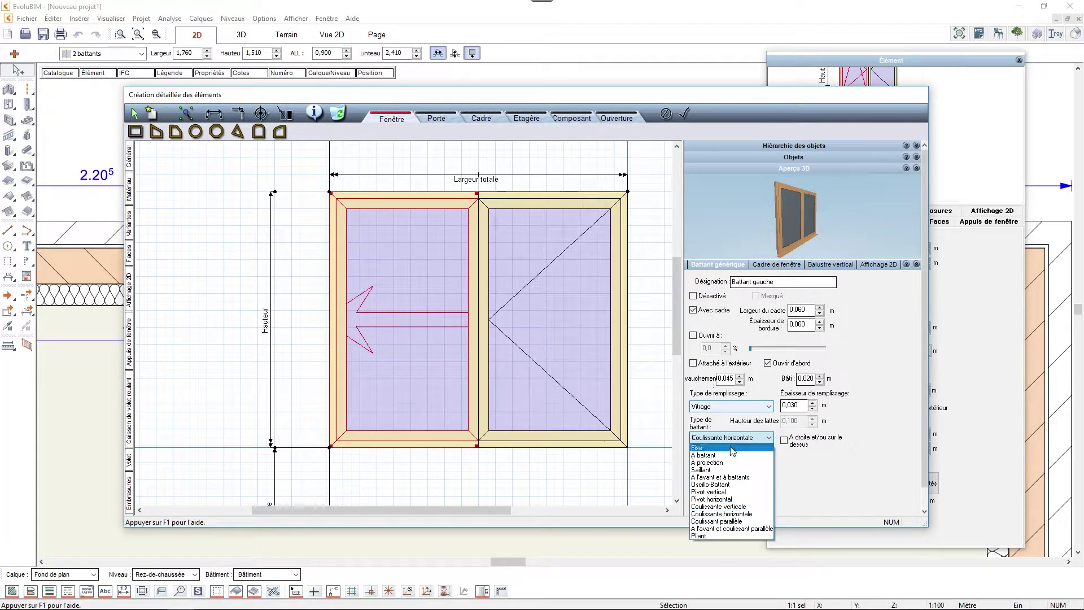
left_click(716, 460)
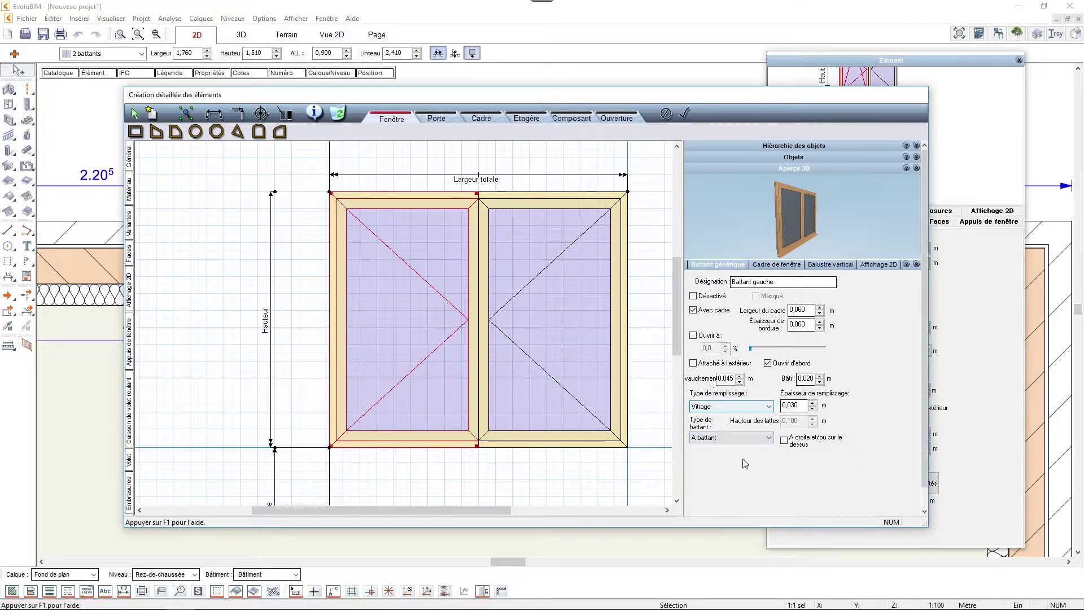
- Add glazing bars to the left leaf with a width of 0.010 m and a thickness of 0.010 m
left_click(830, 266)
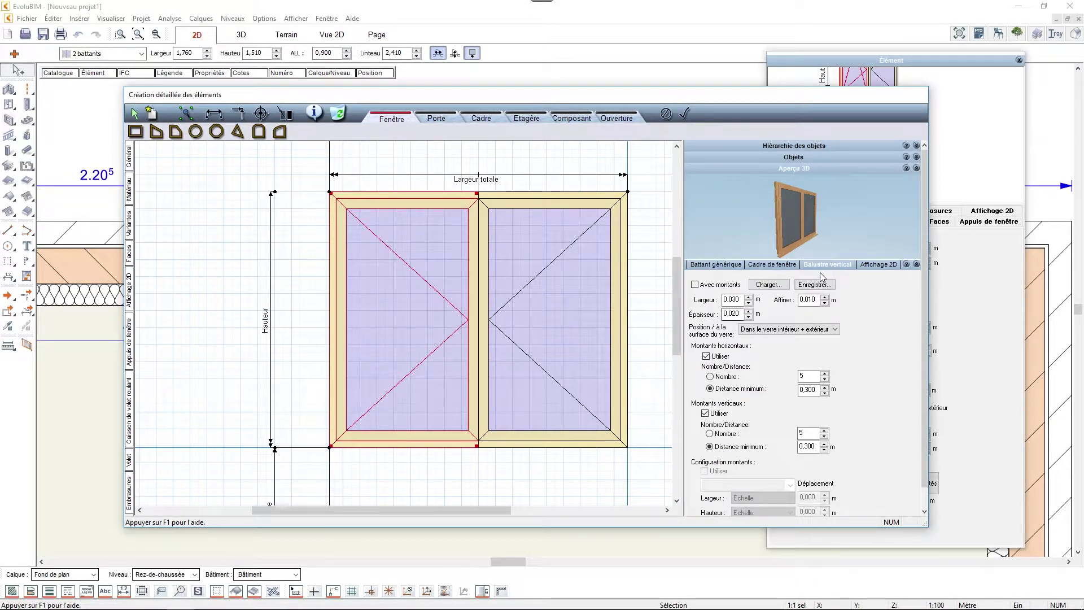
left_click(695, 286)
left_click(736, 300)
left_click(748, 304)
left_click(748, 303)
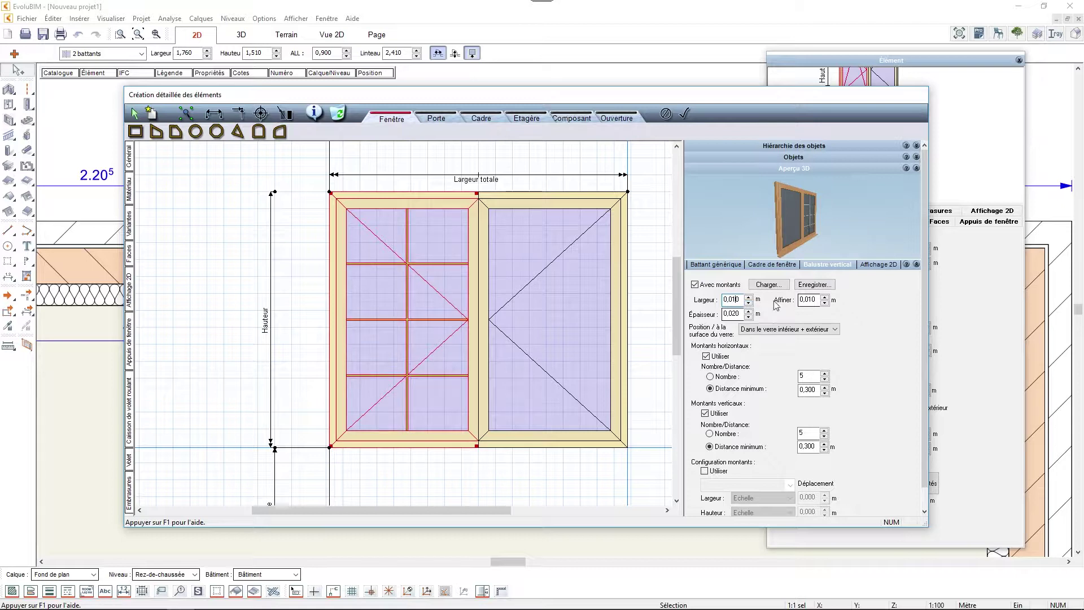
left_click(737, 315)
left_click(749, 317)
- Define the left leaf's horizontal glazing bars by number and set it to 2
left_click(763, 379)
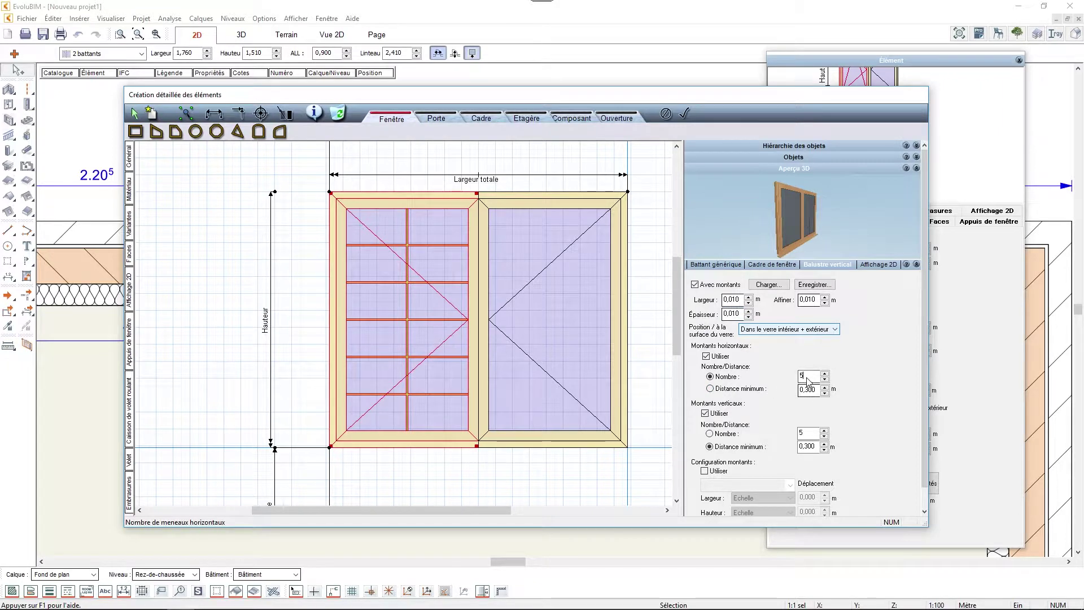
scroll(808, 379, "down", 1)
scroll(808, 380, "up", 1)
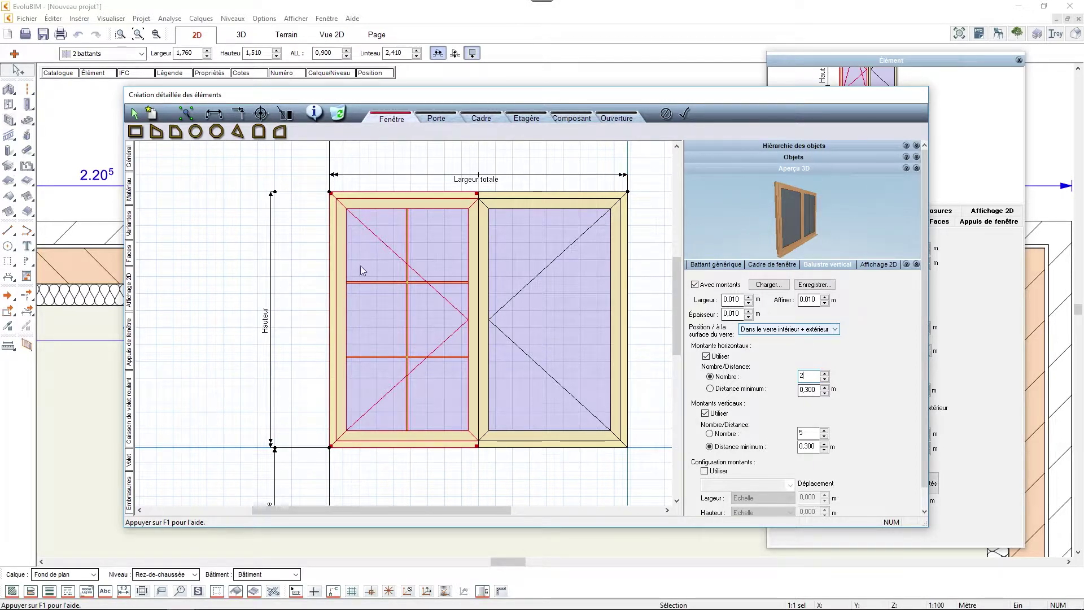
- Add glazing bars to the right leaf with a width of 0.010 m and a thickness of 0.010 m
left_click(548, 261)
left_click(773, 168)
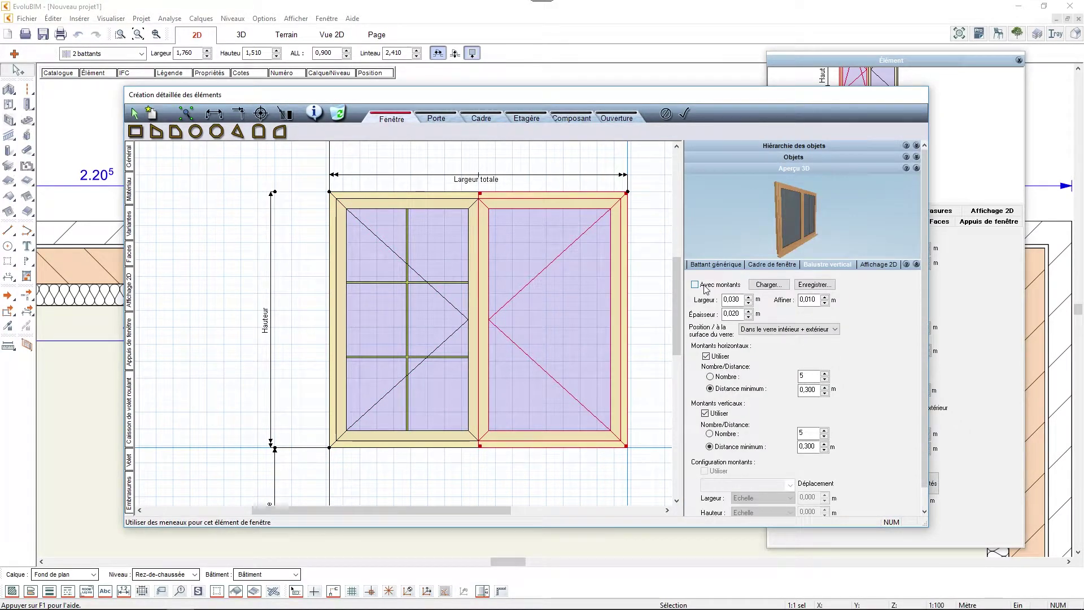
left_click(706, 288)
left_click(749, 304)
left_click(749, 305)
left_click(749, 317)
- Define the right leaf's horizontal glazing bars by number, set it to 2, and deselect the leaf after checking its generic settings
left_click(711, 377)
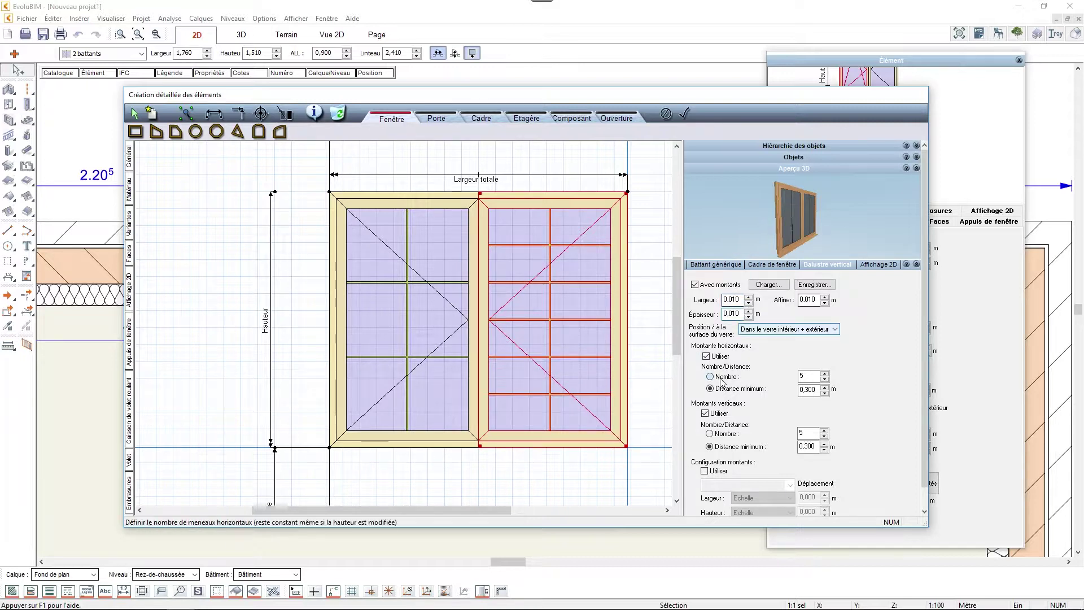
left_click(806, 382)
type("3")
key("BackSpace")
type("2")
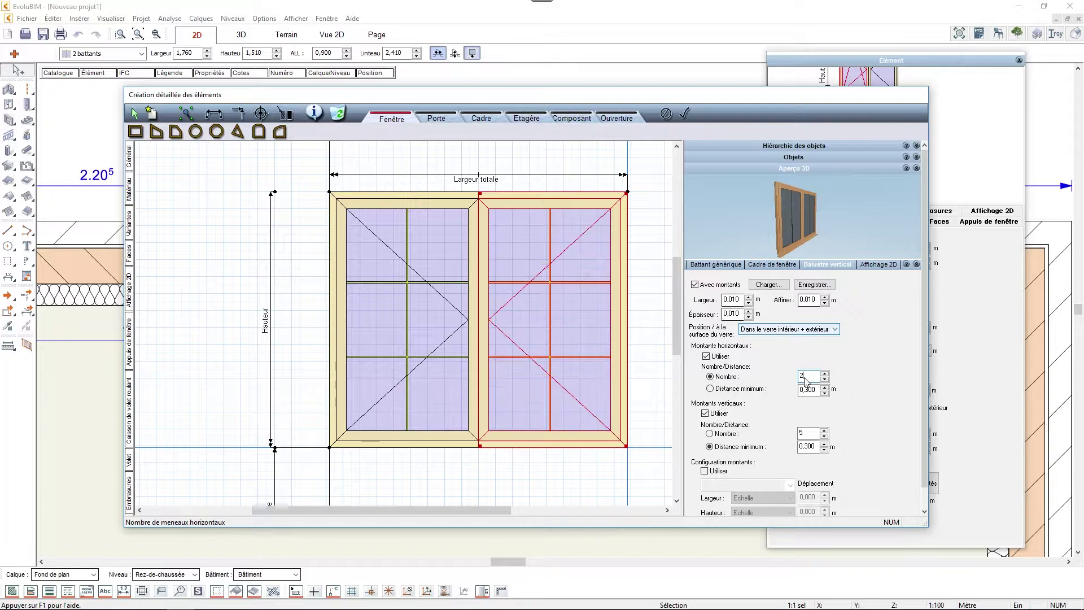
left_click(717, 264)
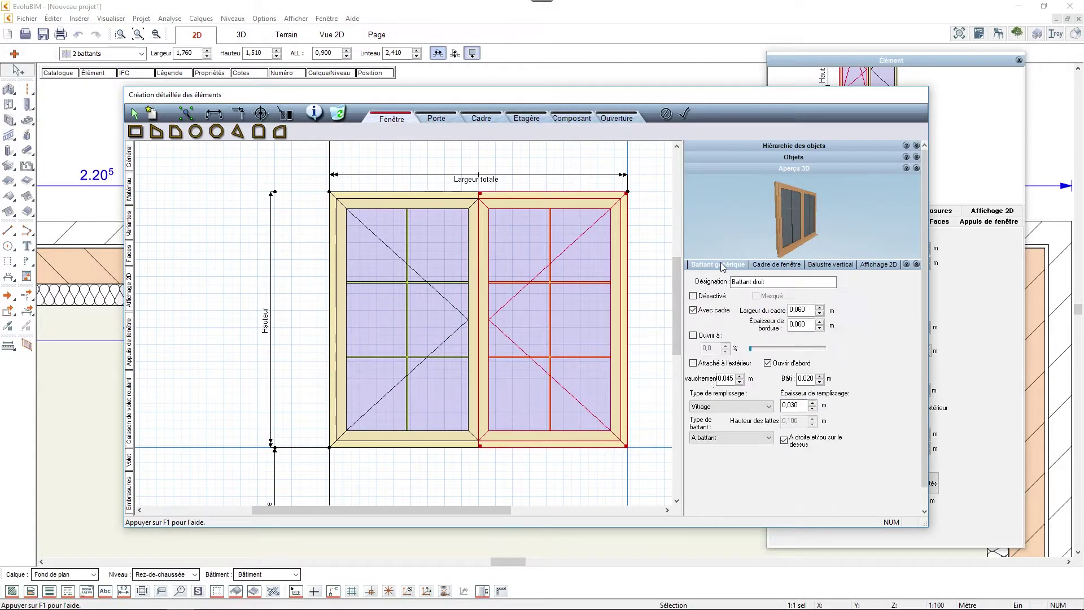
left_click(638, 267)
scroll(635, 274, "down", 2)
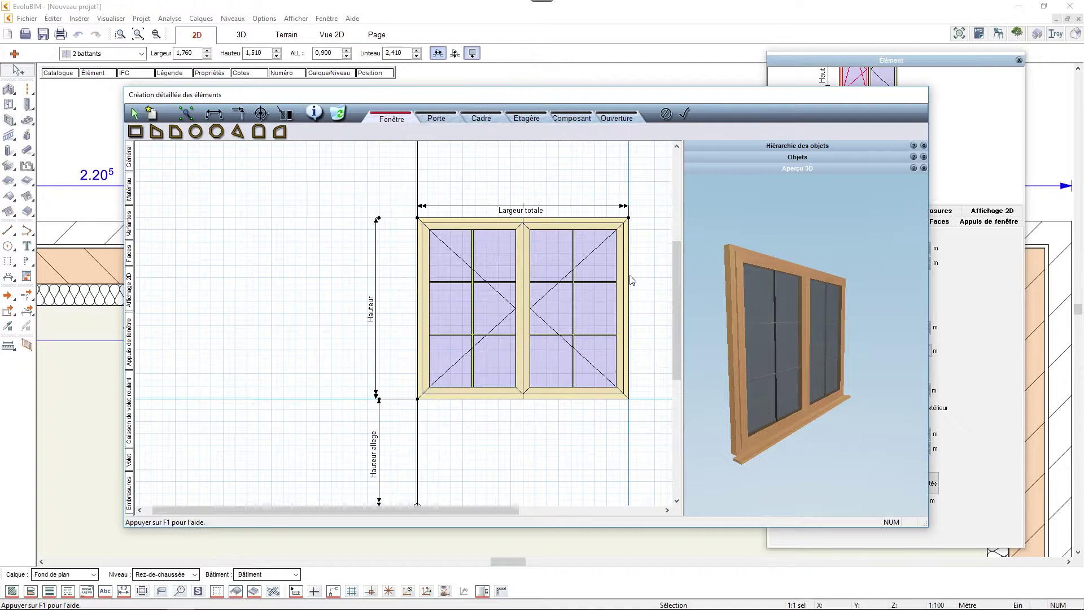
- Add a full round-arch window on top of the double-leaf window, spanning its total width and centred above the two leaves
scroll(570, 284, "up", 1)
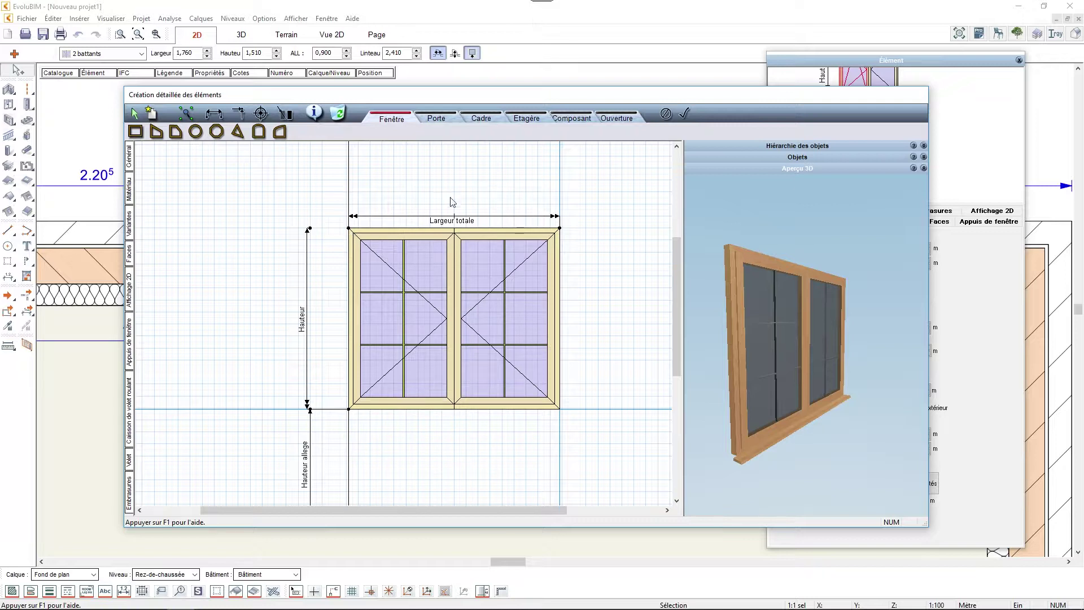
middle_click_drag(457, 209, 475, 223)
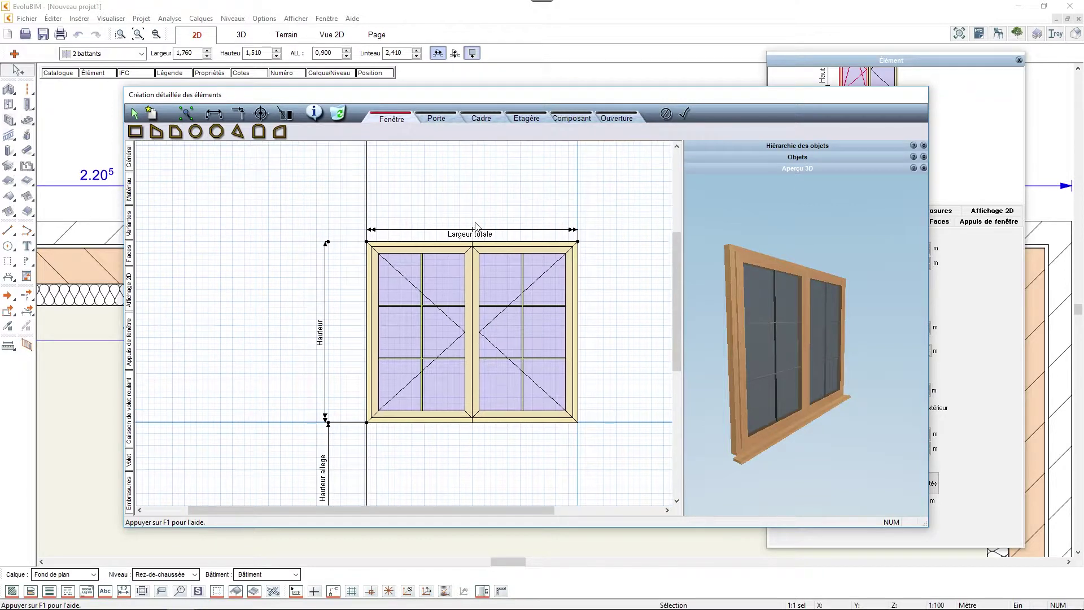
left_click(259, 132)
scroll(367, 241, "up", 3)
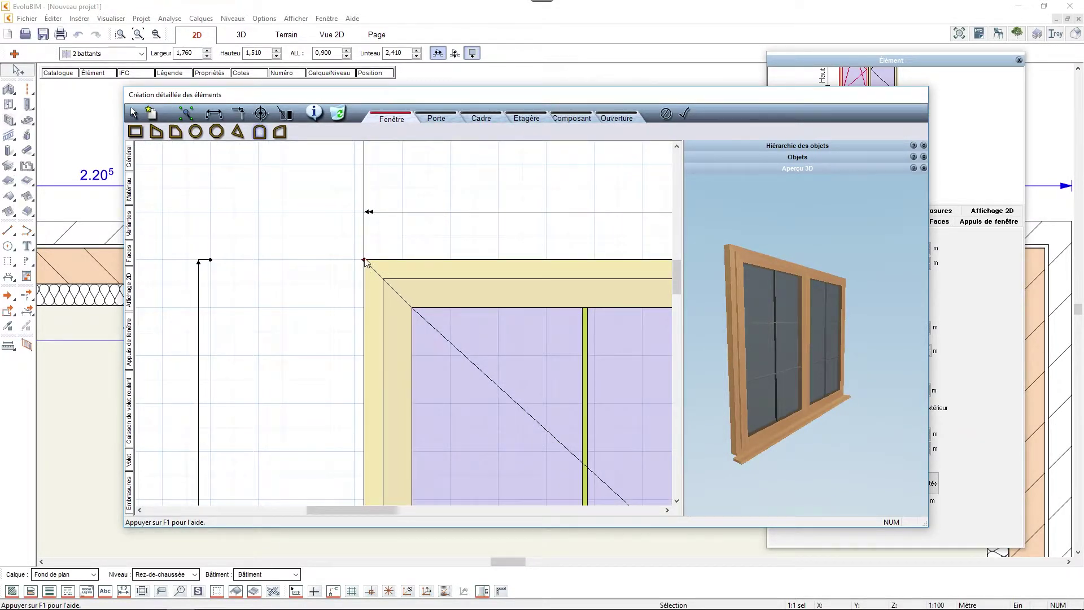
left_click(364, 259)
scroll(378, 264, "down", 4)
middle_click_drag(522, 252, 440, 262)
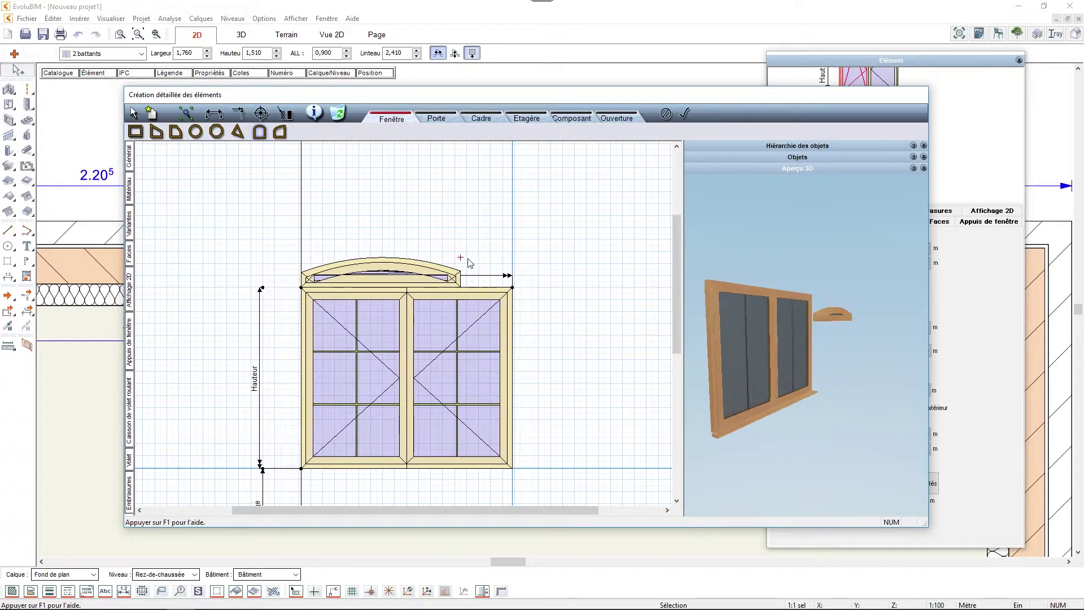
left_click(512, 173)
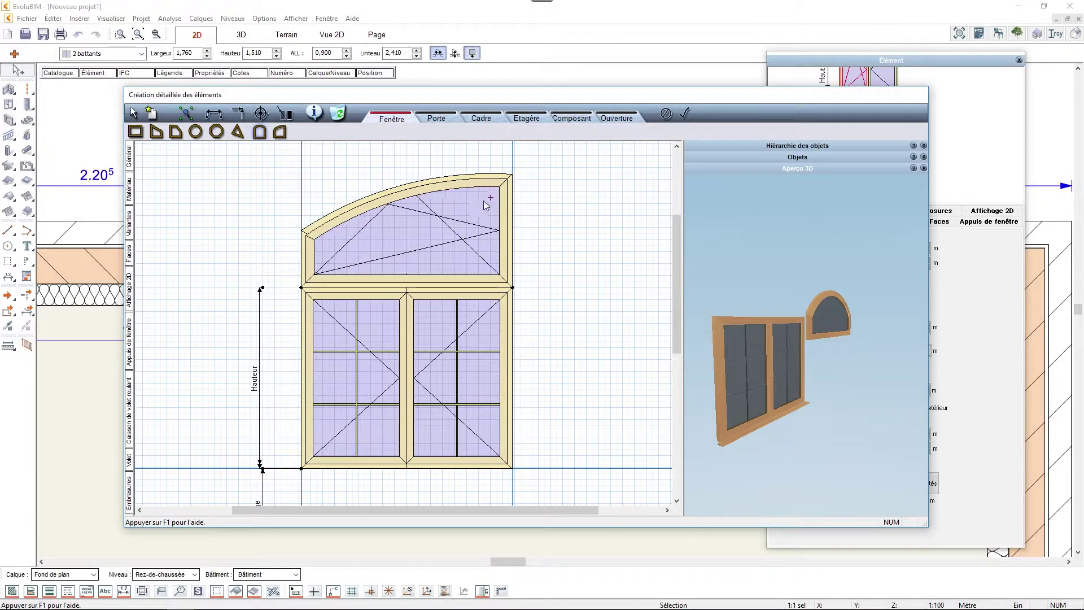
left_click(408, 241)
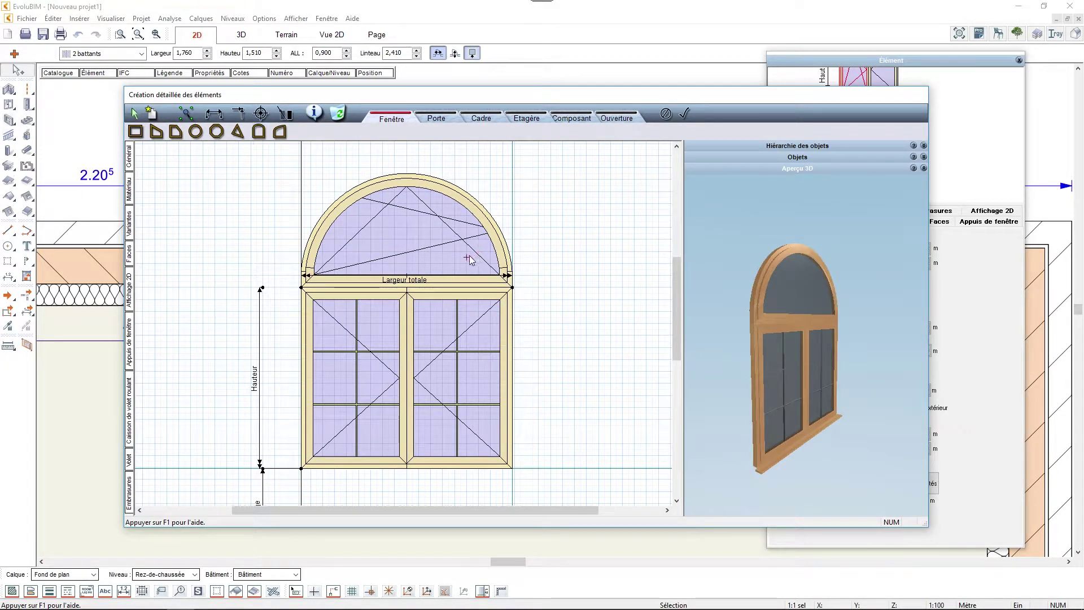
- Set the leaf type of the round-arch window to Fixe
scroll(469, 256, "up", 4)
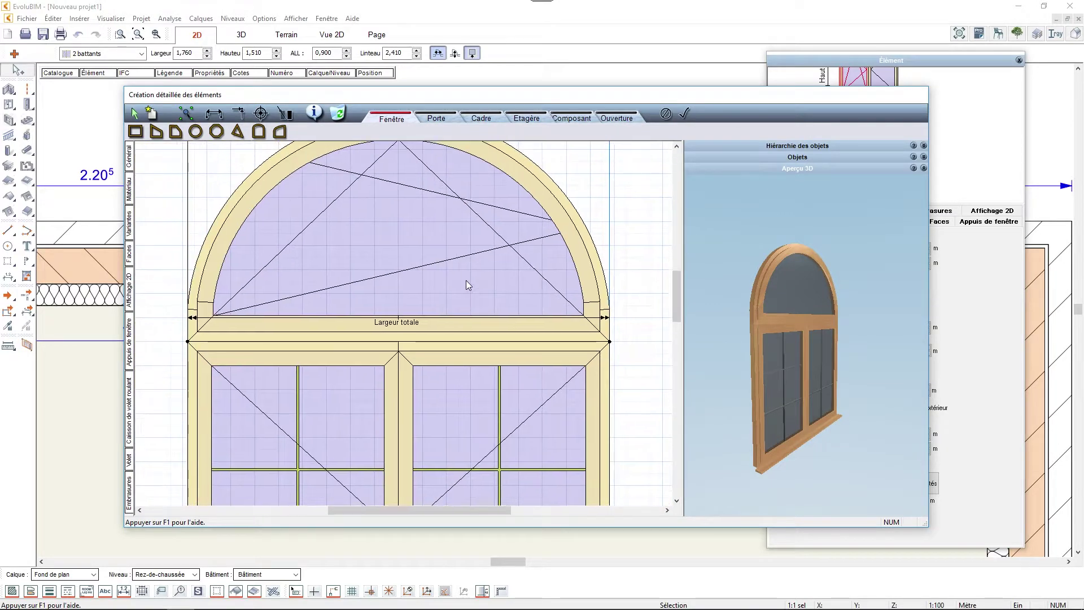
left_click(464, 260)
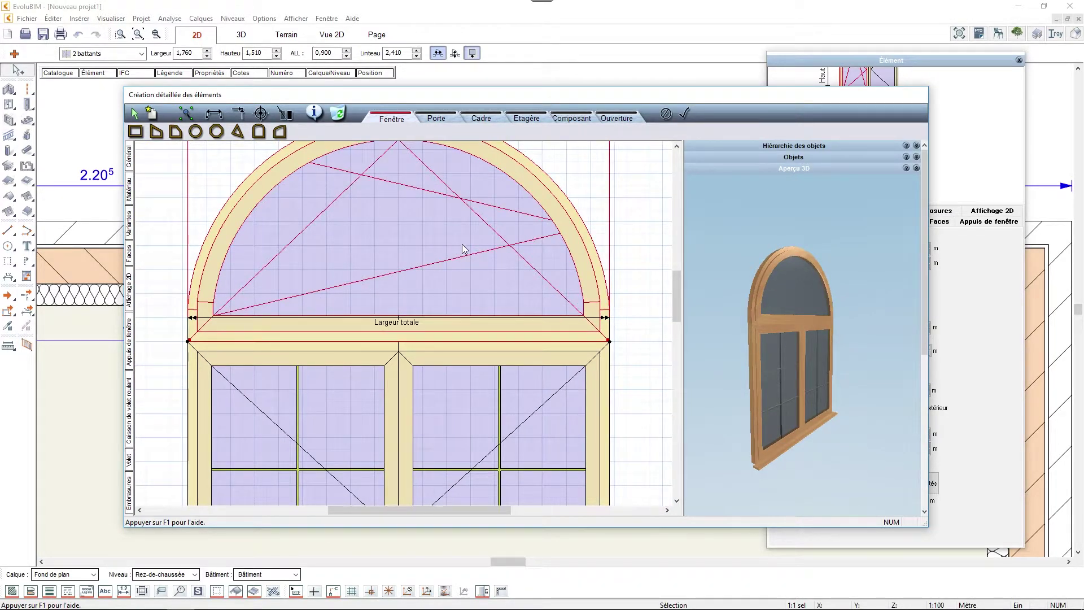
scroll(456, 259, "down", 2)
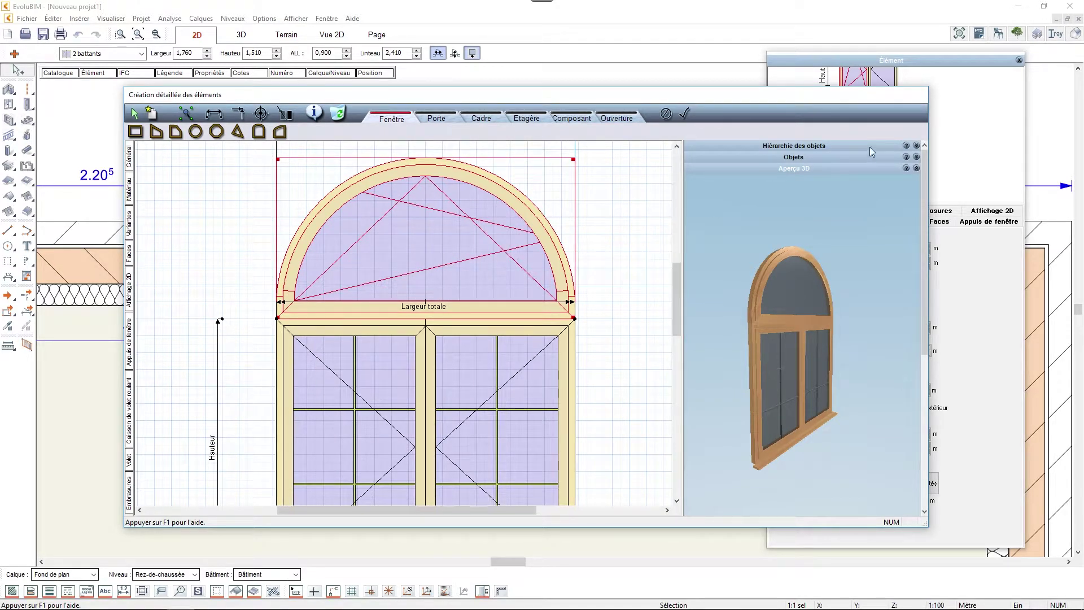
left_click(842, 168)
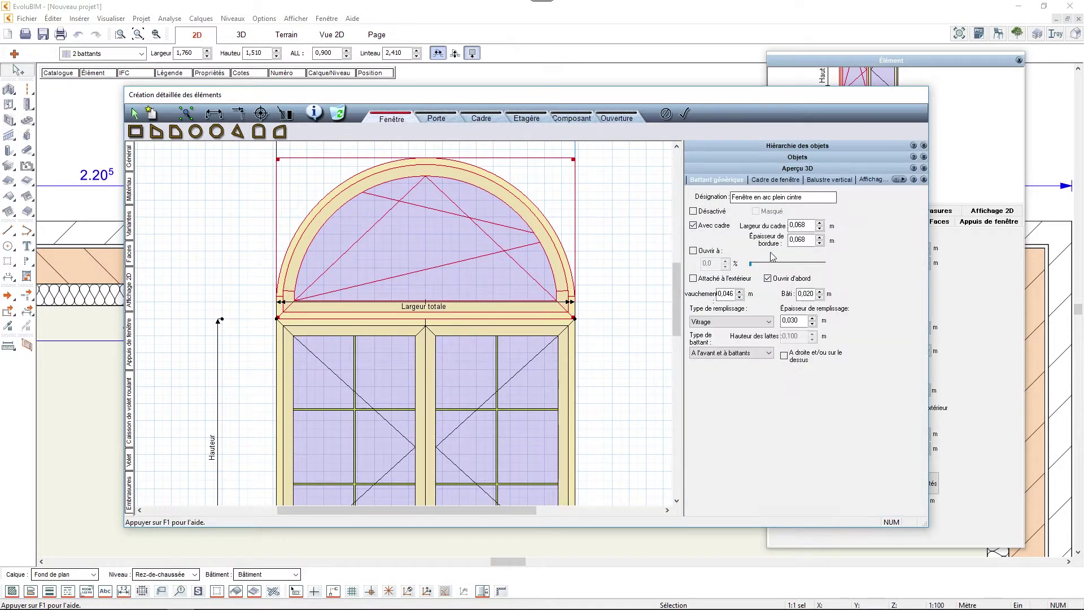
left_click(794, 169)
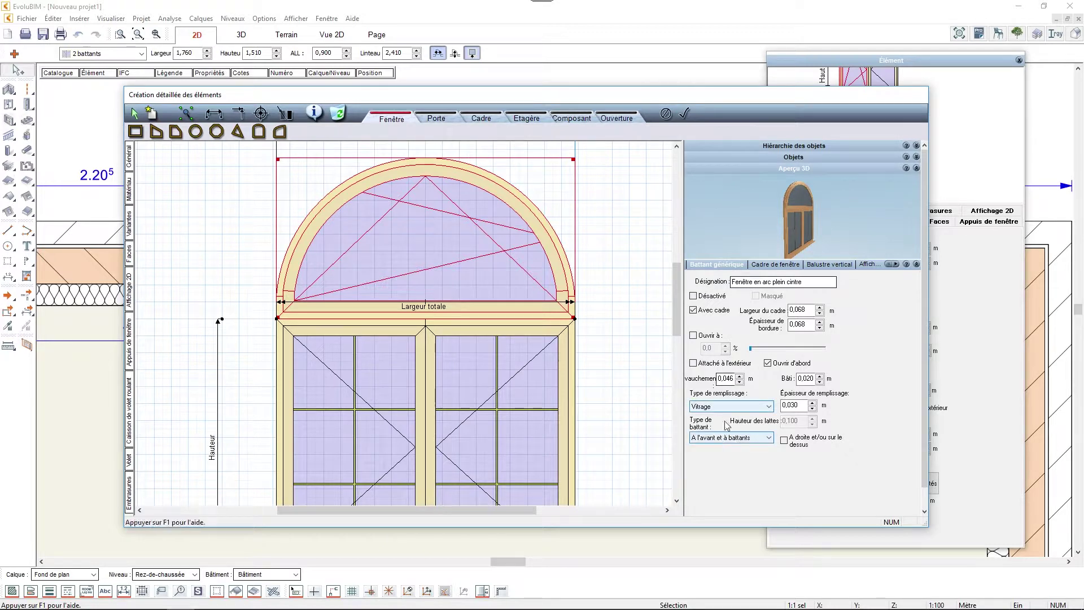
left_click(747, 439)
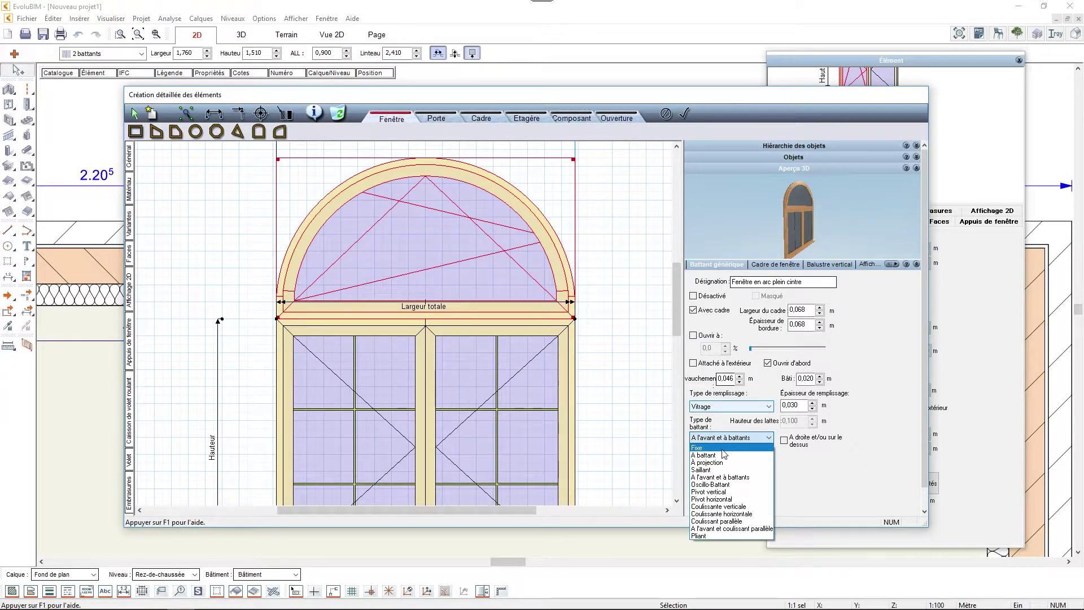
left_click(723, 449)
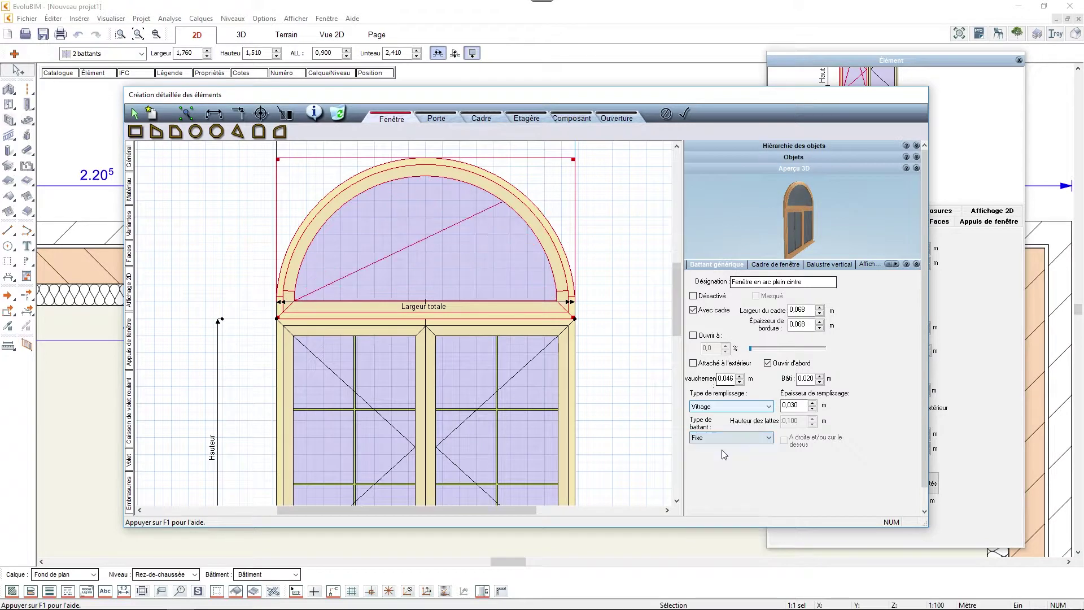
- Add glazing bars to the arched window and define its horizontal bars by number, set to 1
left_click(836, 265)
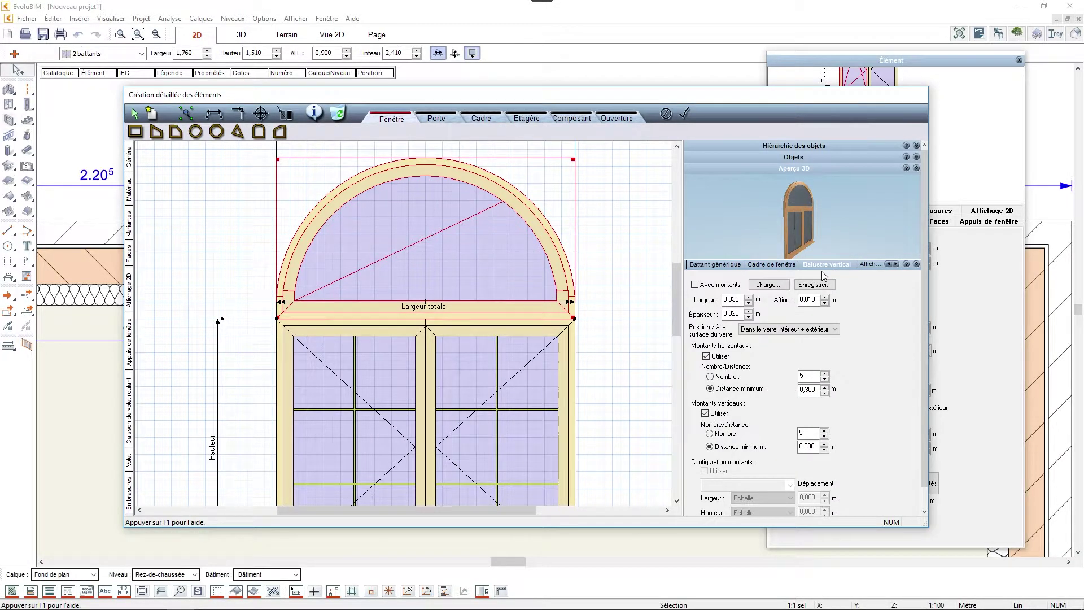
left_click(695, 285)
left_click(711, 377)
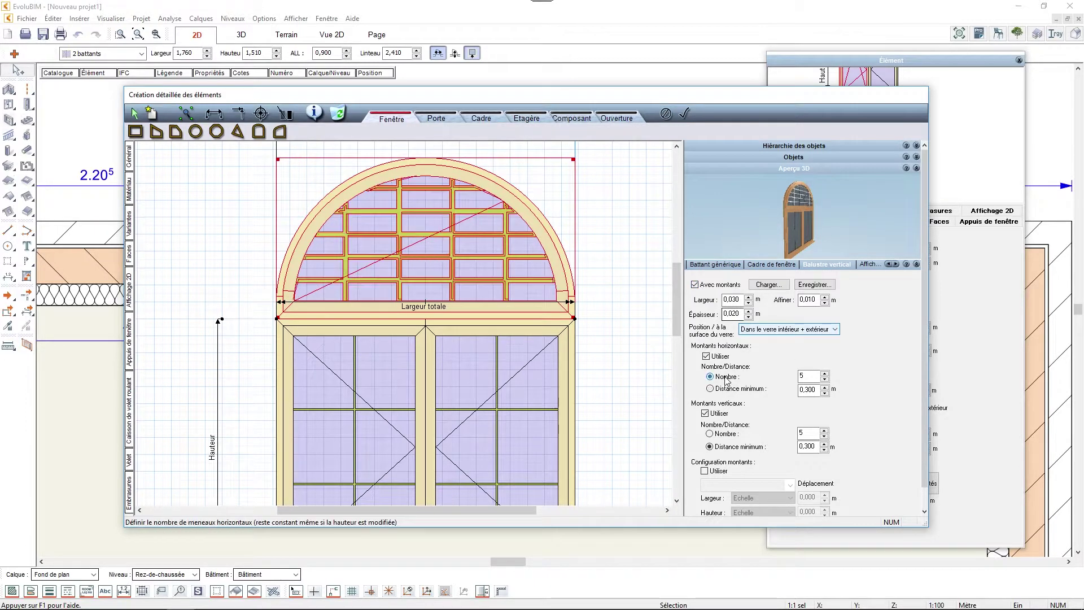
left_click(810, 377)
key("BackSpace")
type("1")
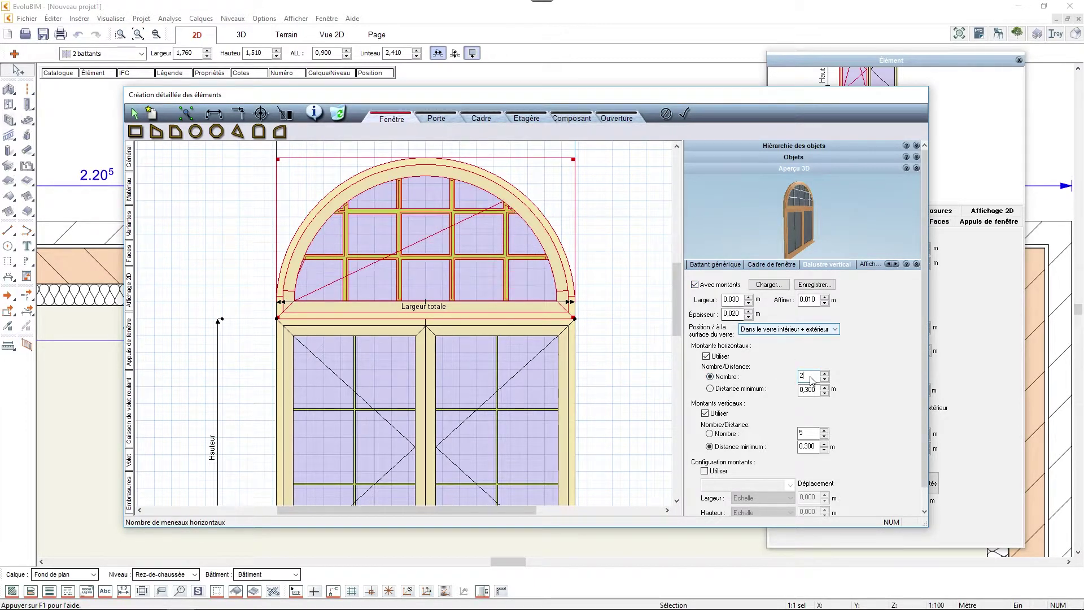
- Set the arched window's glazing bars to a width of 0.010 m and a thickness of 0.010 m, and deselect it
double_click(734, 301)
type("0,020")
scroll(735, 302, "down", 1)
left_click(736, 316)
scroll(735, 316, "down", 1)
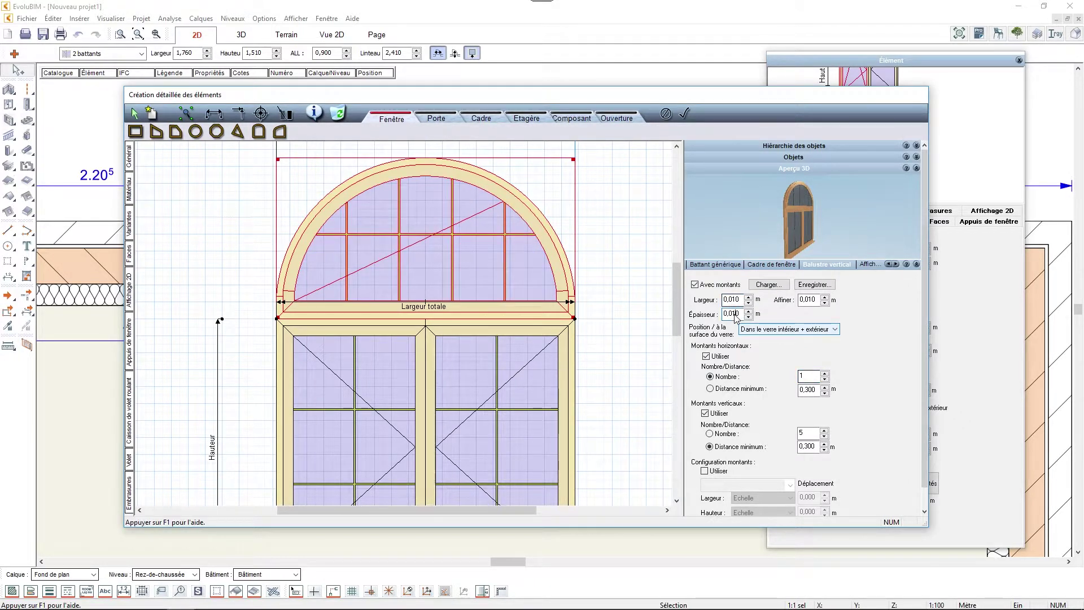
left_click(637, 326)
scroll(630, 327, "down", 3)
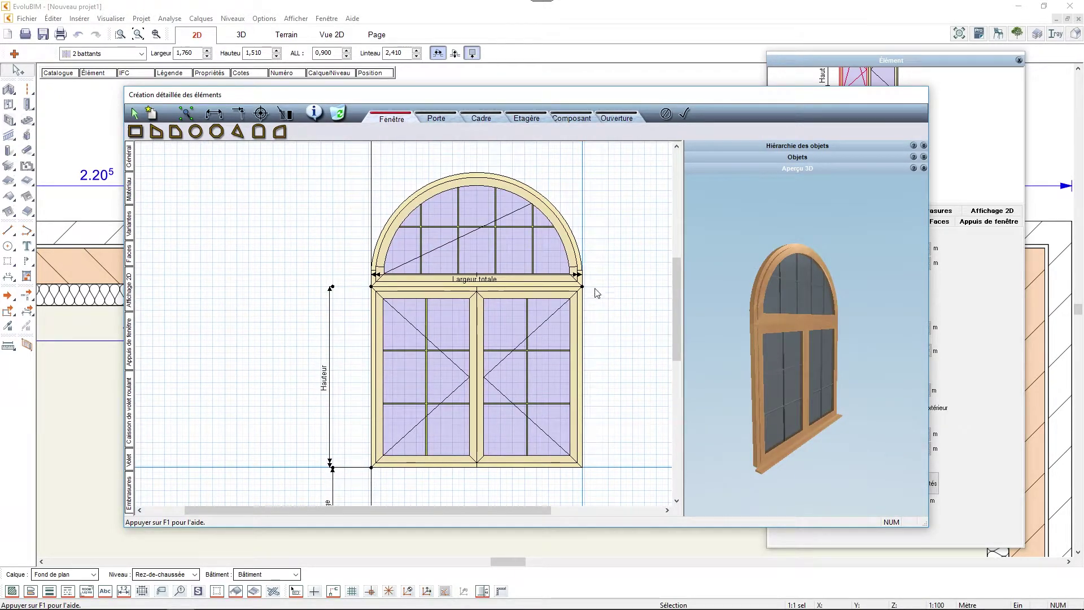
middle_click_drag(595, 288, 583, 286)
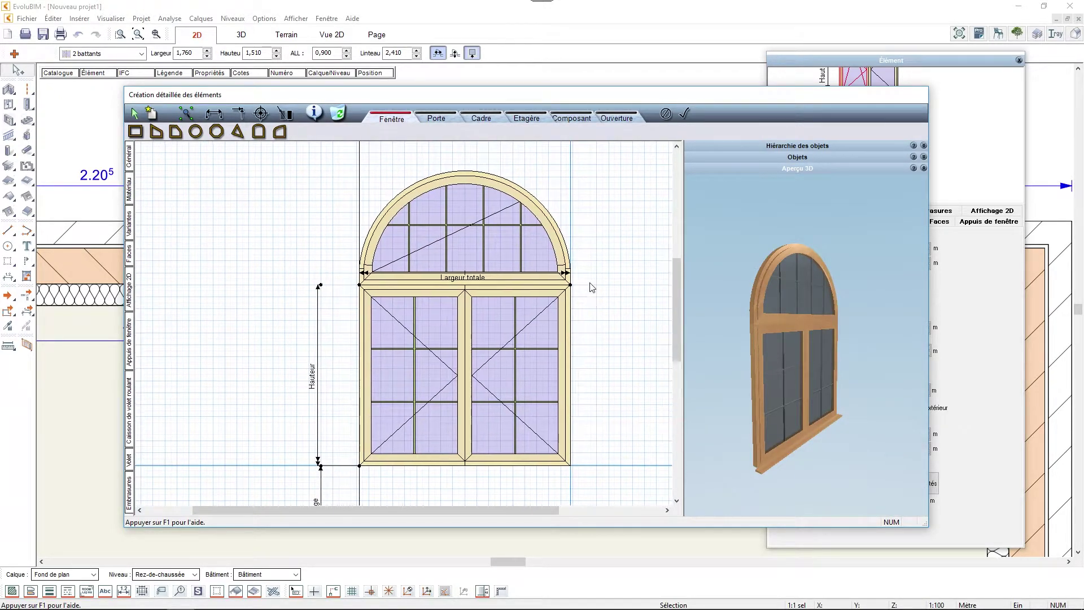
- Choose the U-shaped window handle, Poignée de fenêtre en U, from the handles among the construction elements in the object library
left_click(576, 119)
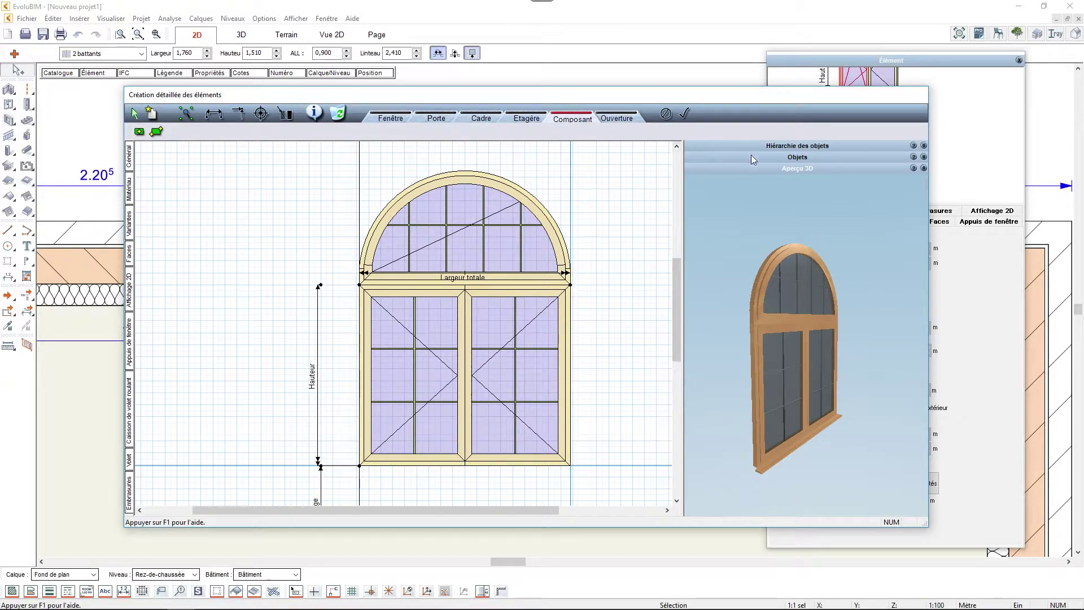
left_click(805, 157)
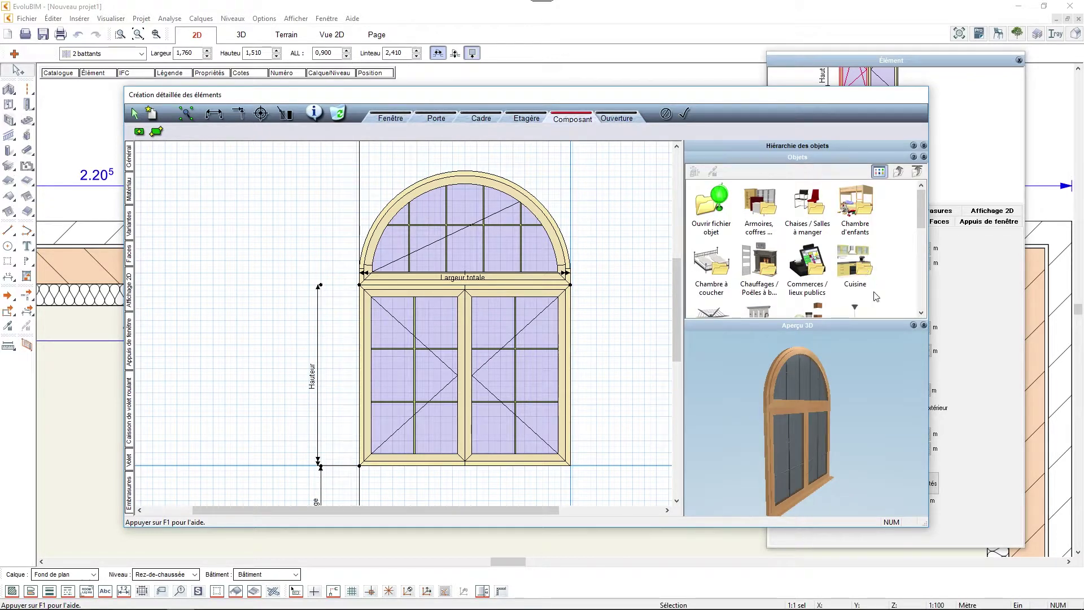
left_click_drag(883, 319, 889, 341)
left_click_drag(923, 232, 919, 286)
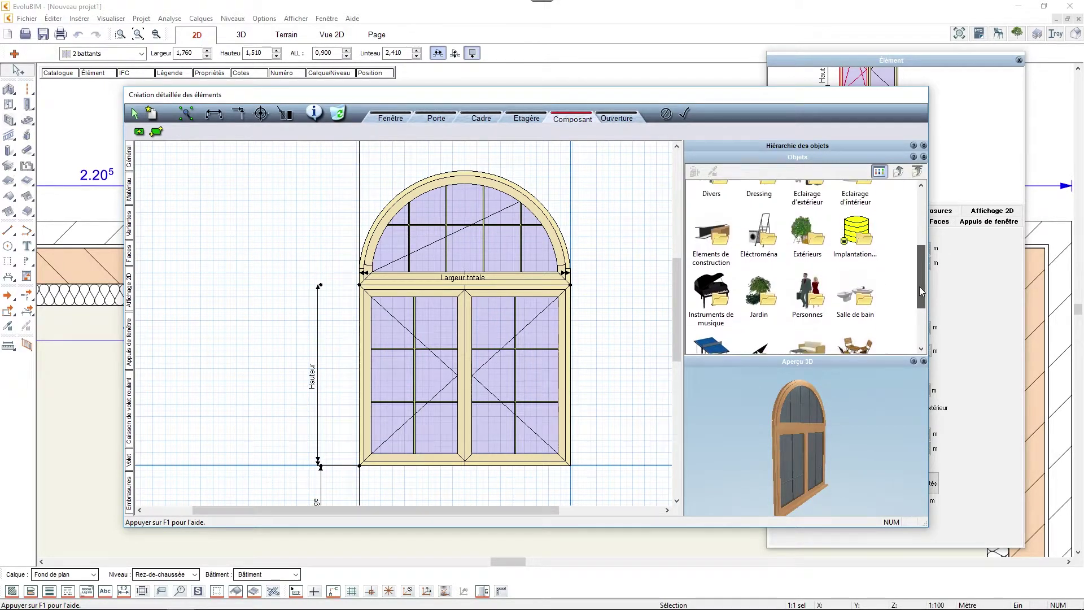
double_click(720, 249)
double_click(710, 321)
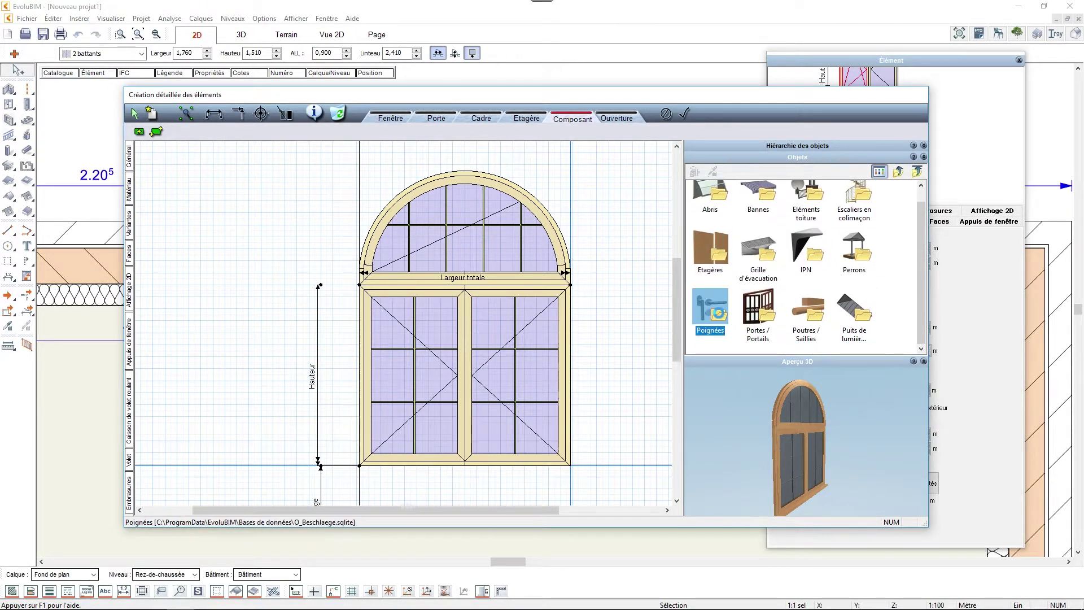
double_click(759, 205)
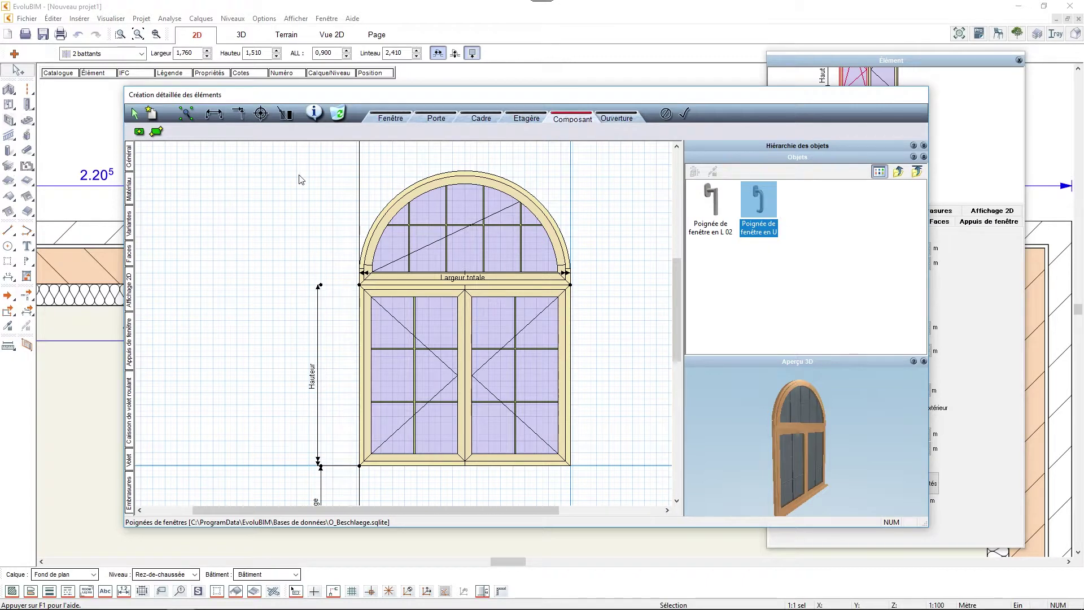
- Insert the U-shaped handle on the inner stile of both the right and left leaves, at mid-height
left_click(140, 132)
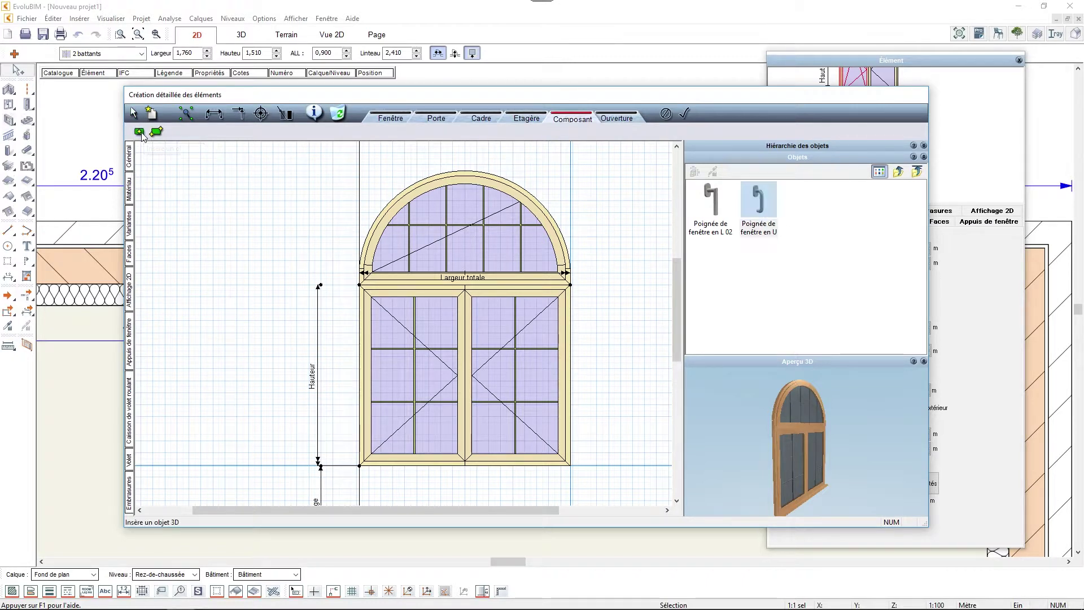
scroll(454, 350, "up", 5)
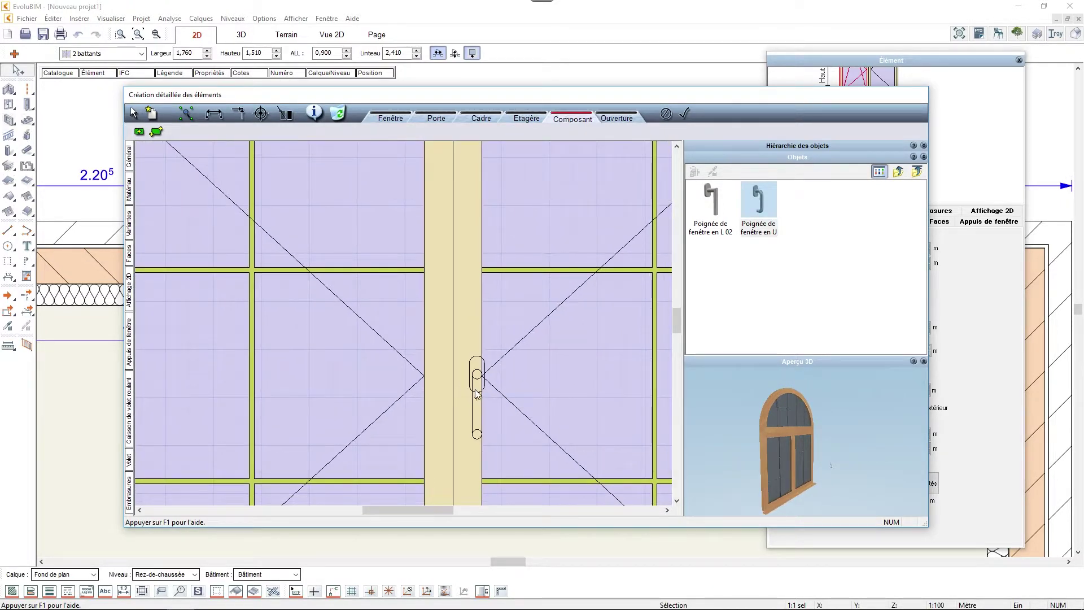
left_click(478, 374)
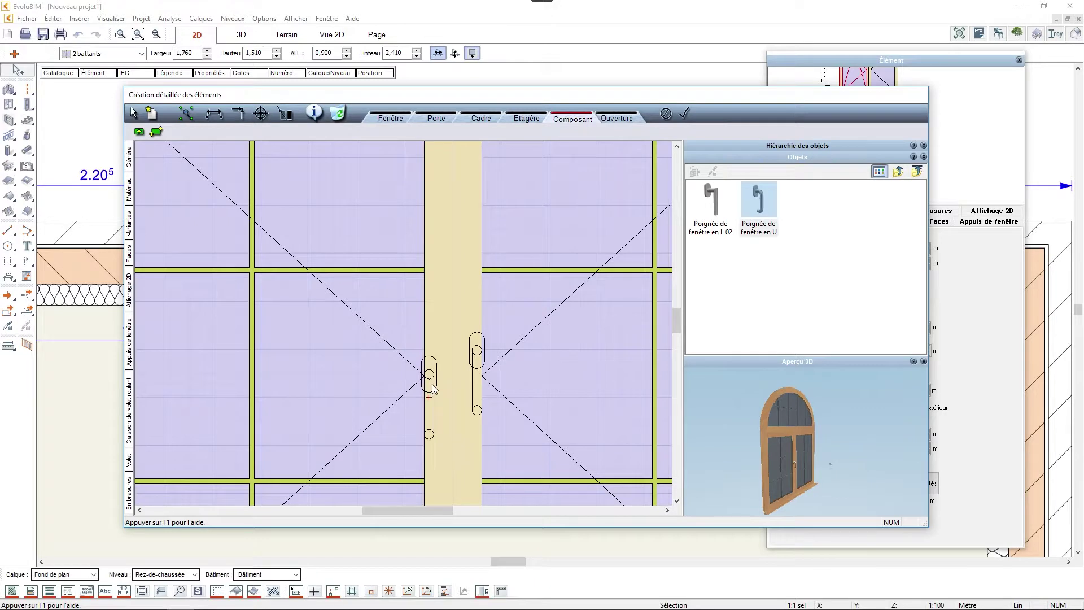
left_click(434, 378)
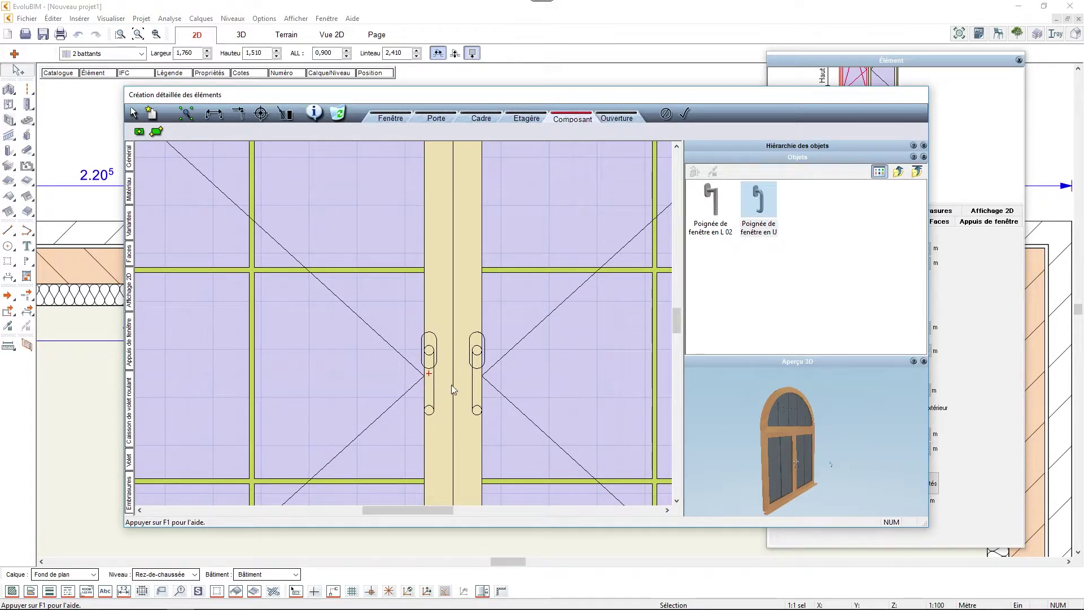
- Shift the right leaf's handle horizontally toward the centre of the window so it sits on the leaf's stile
left_click(479, 372)
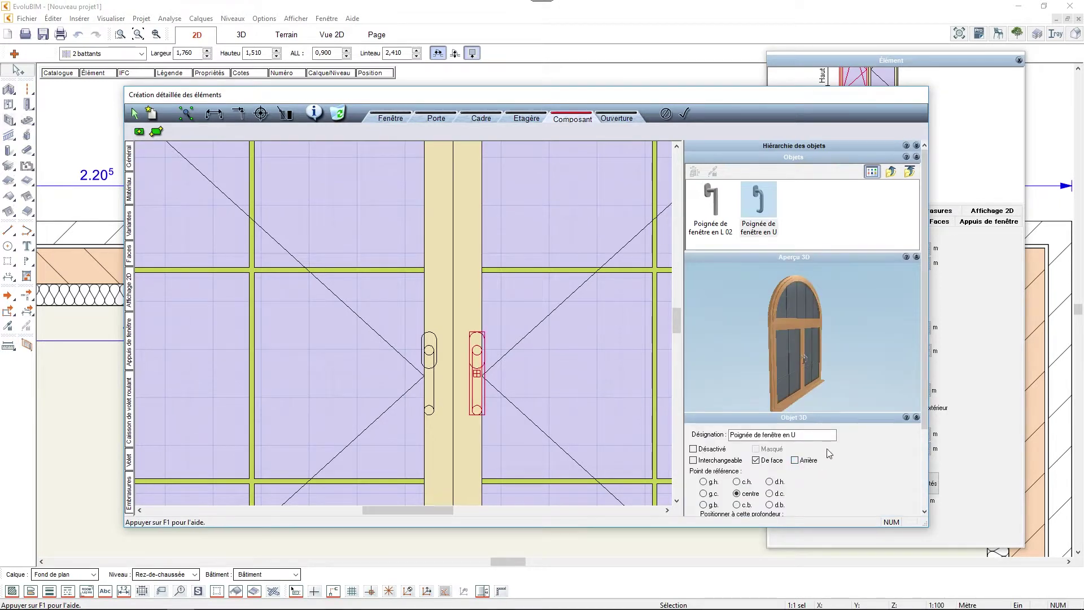
left_click(802, 157)
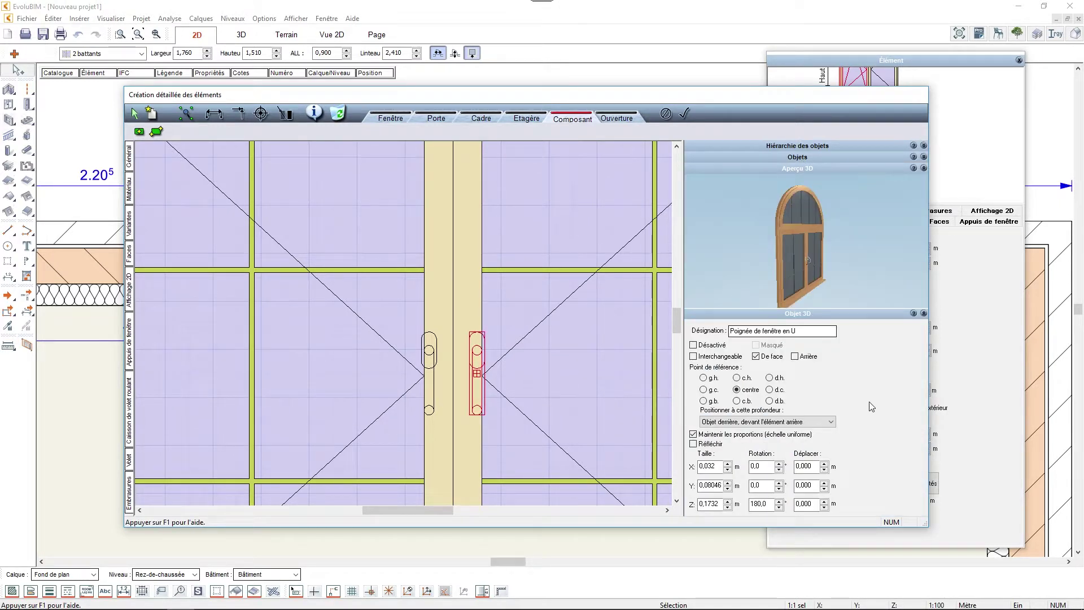
scroll(497, 379, "down", 3)
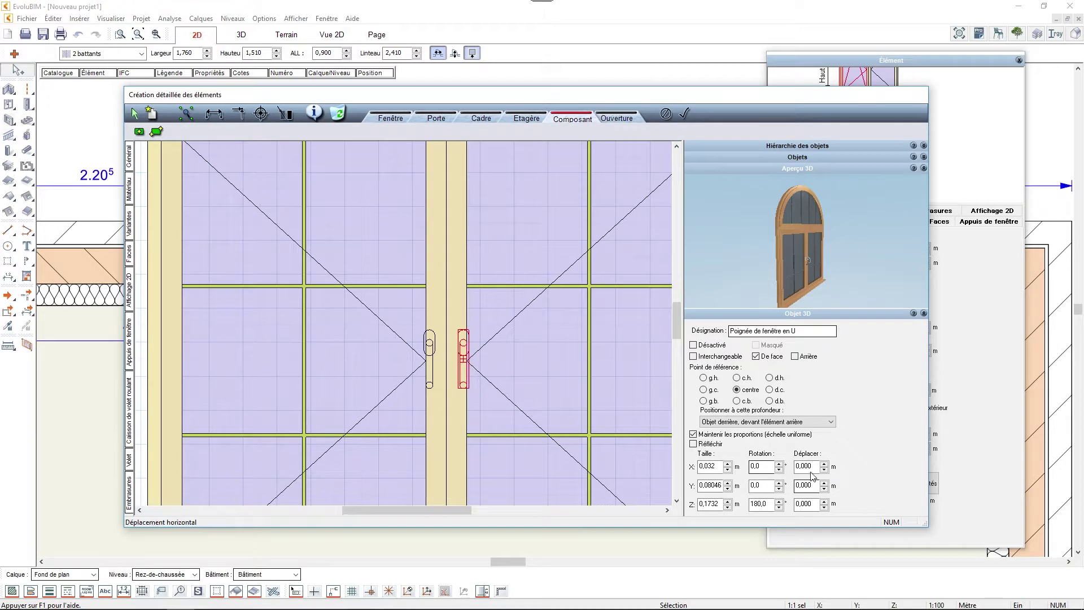
left_click(812, 468)
left_click(825, 471)
left_click(824, 471)
- Set the left leaf handle's X displacement to 0.020 m and deselect it after checking both handles in the 3D preview
left_click(431, 359)
left_click(825, 465)
left_click(825, 464)
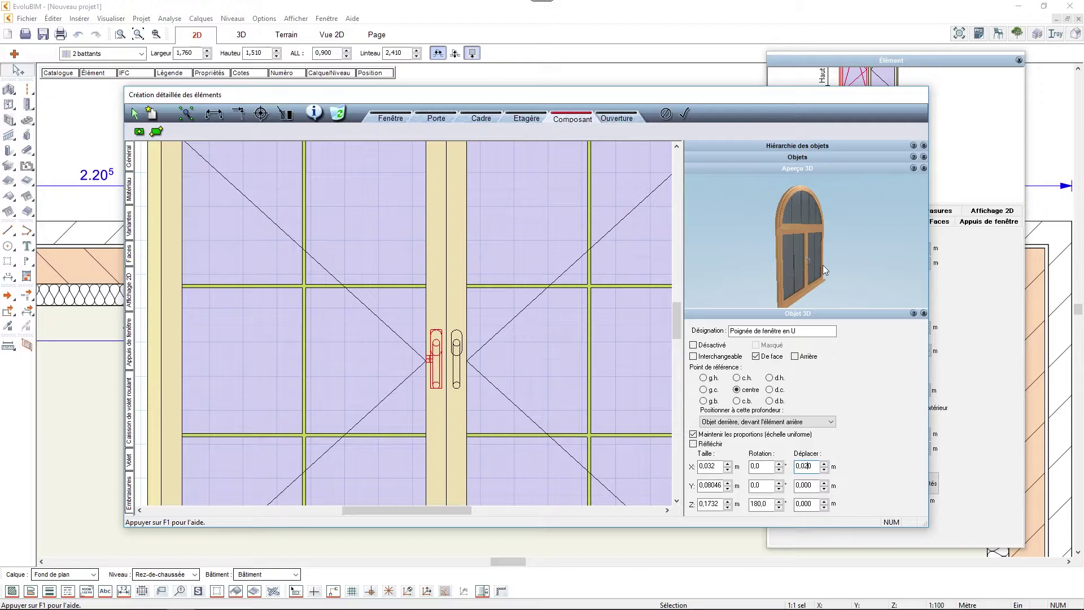
scroll(823, 265, "up", 6)
mouse_move(808, 264)
left_mouse_down()
mouse_move(775, 260)
mouse_move(807, 251)
mouse_move(765, 245)
mouse_move(850, 243)
mouse_move(820, 266)
left_mouse_up()
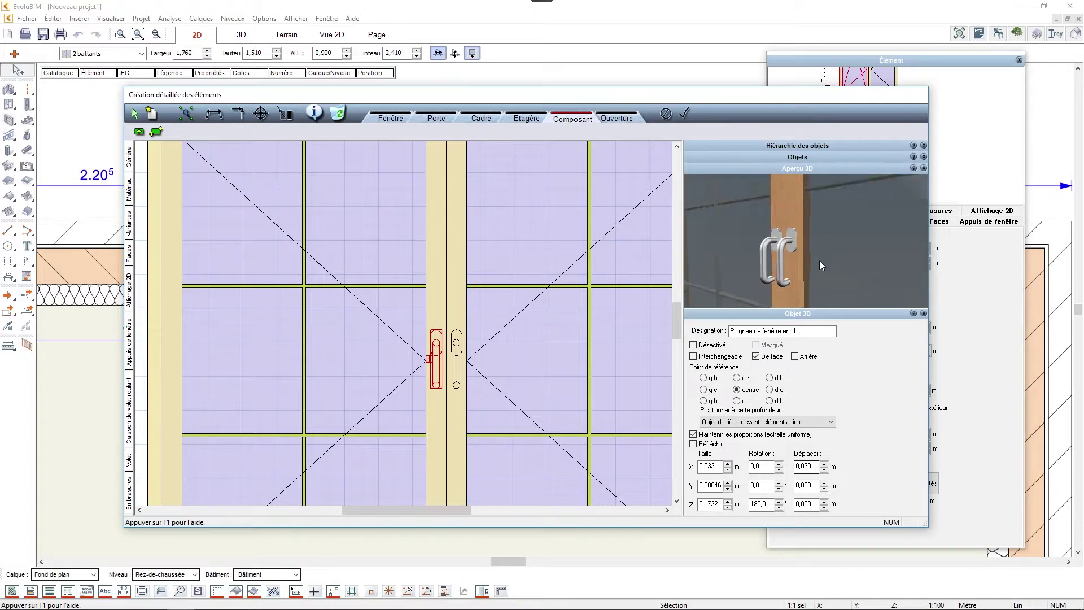
scroll(817, 263, "down", 6)
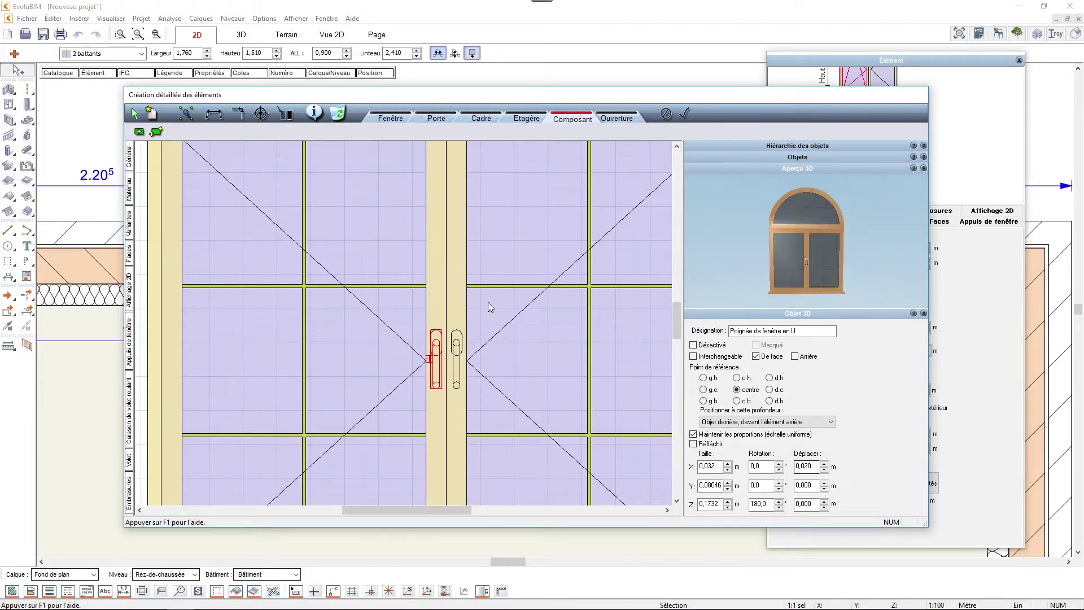
scroll(485, 317, "down", 6)
left_click(501, 324)
middle_click_drag(498, 338, 498, 342)
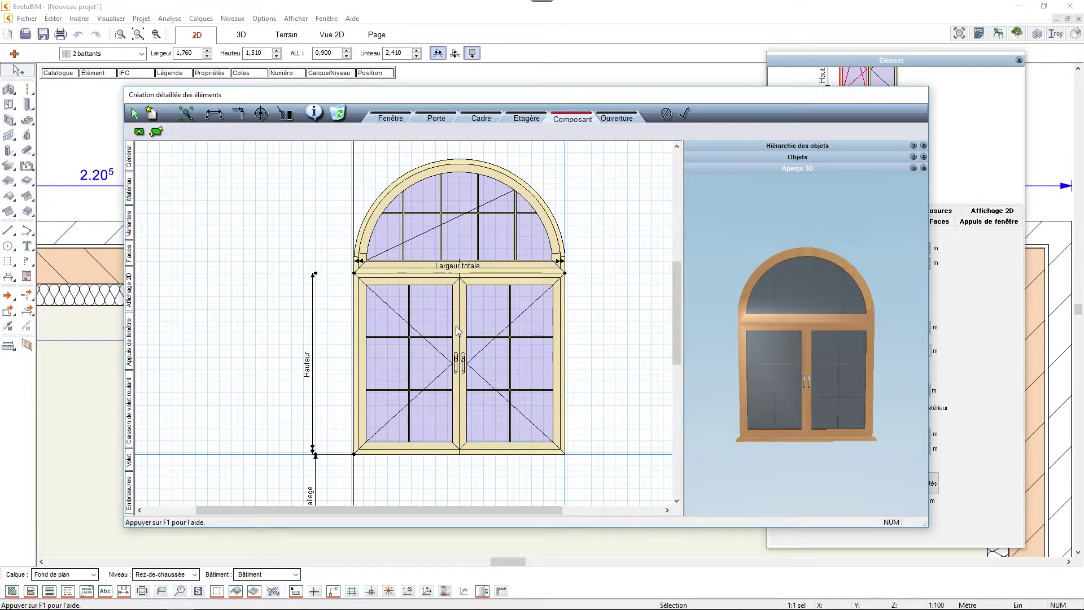
- Enable size variants for the window and add the width variants 176 cm and 186 cm
left_click(130, 225)
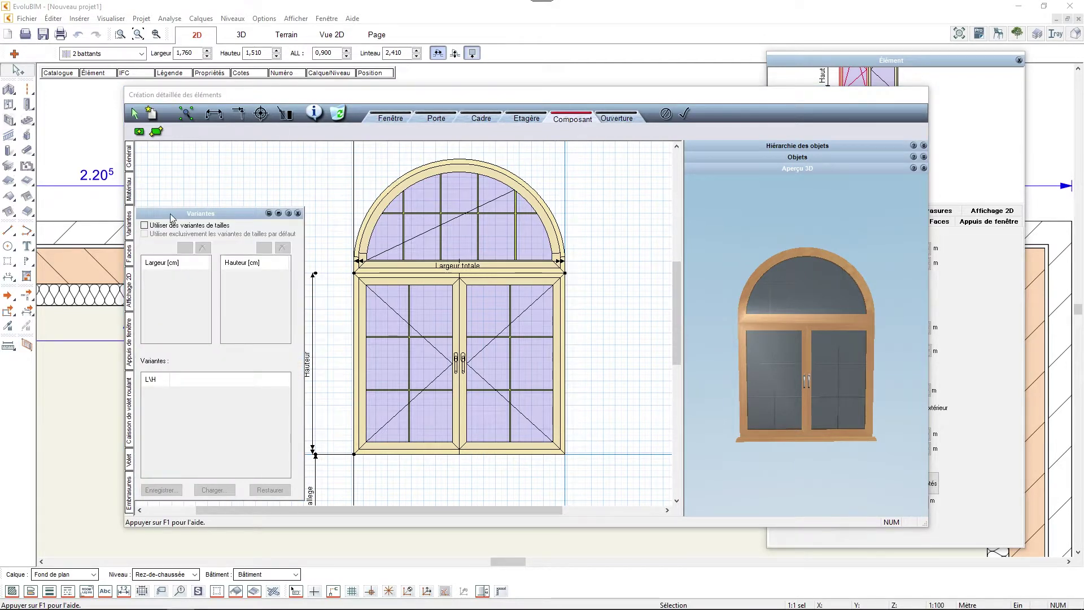
left_click_drag(173, 218, 198, 196)
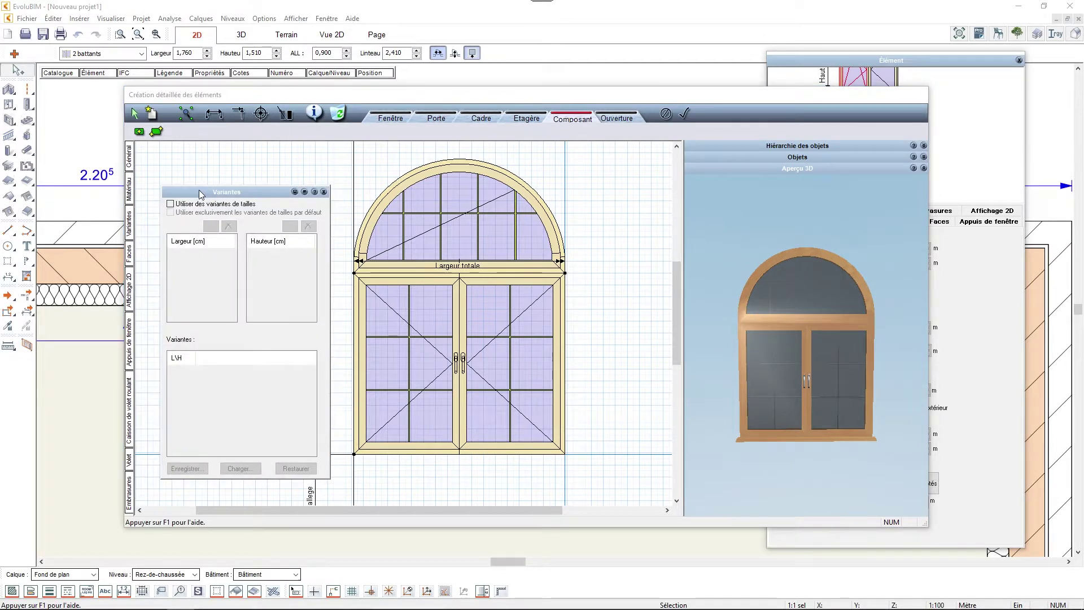
left_click(170, 204)
left_click(212, 227)
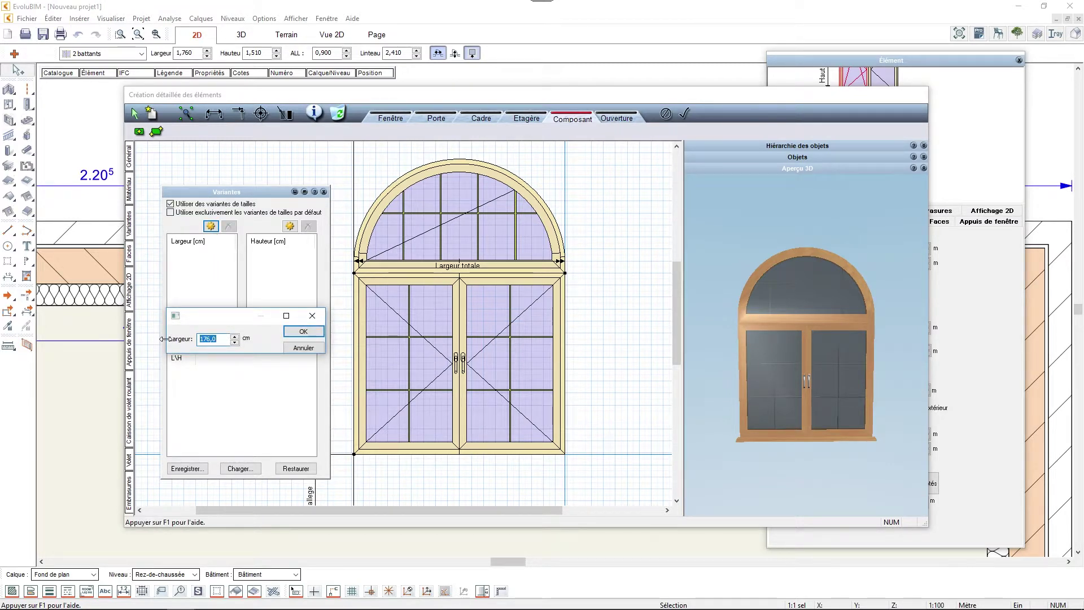
left_click(304, 331)
left_click(211, 227)
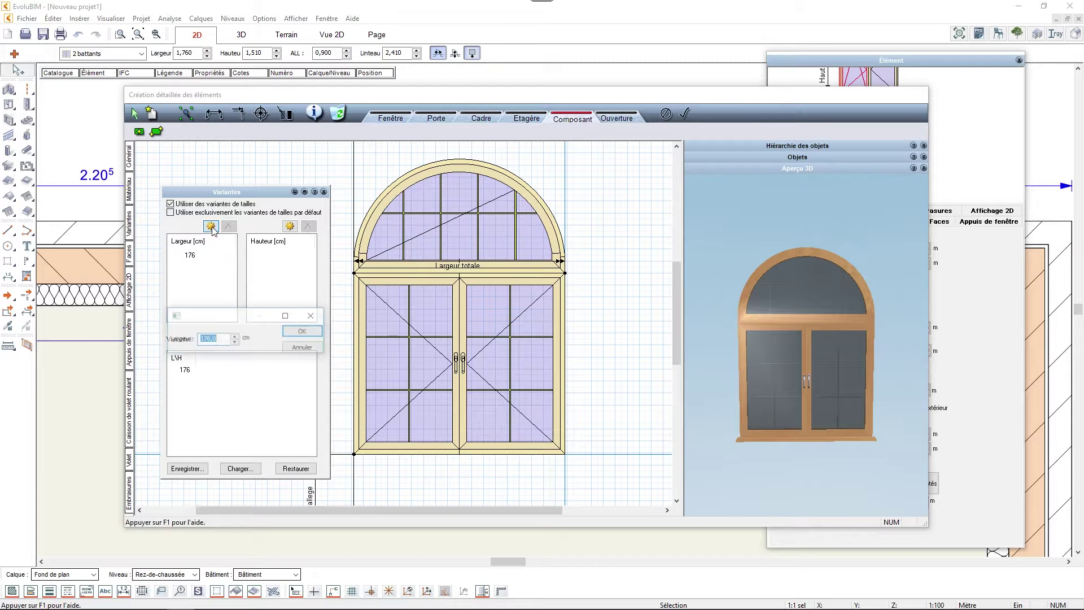
type("186")
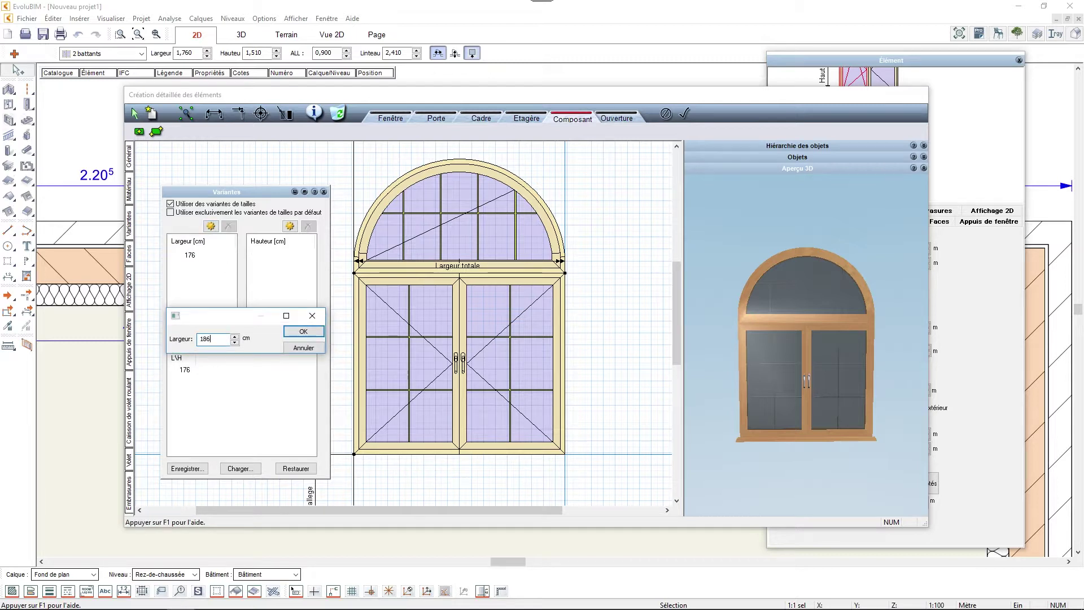
left_click(304, 332)
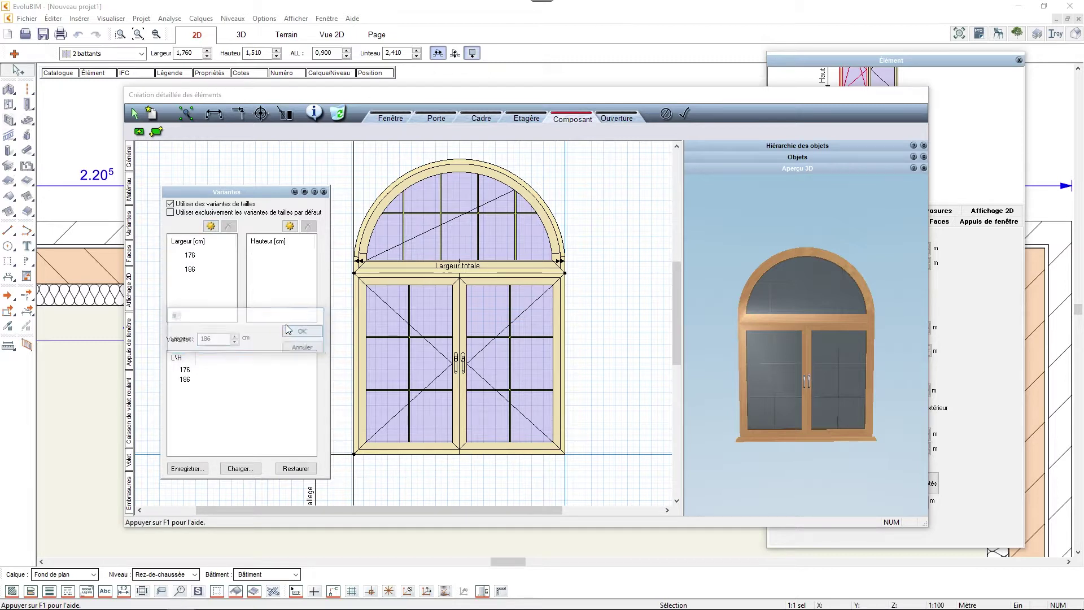
- Add the height variants 246 cm and 256 cm to the window and close the variants settings
left_click(292, 227)
type("246")
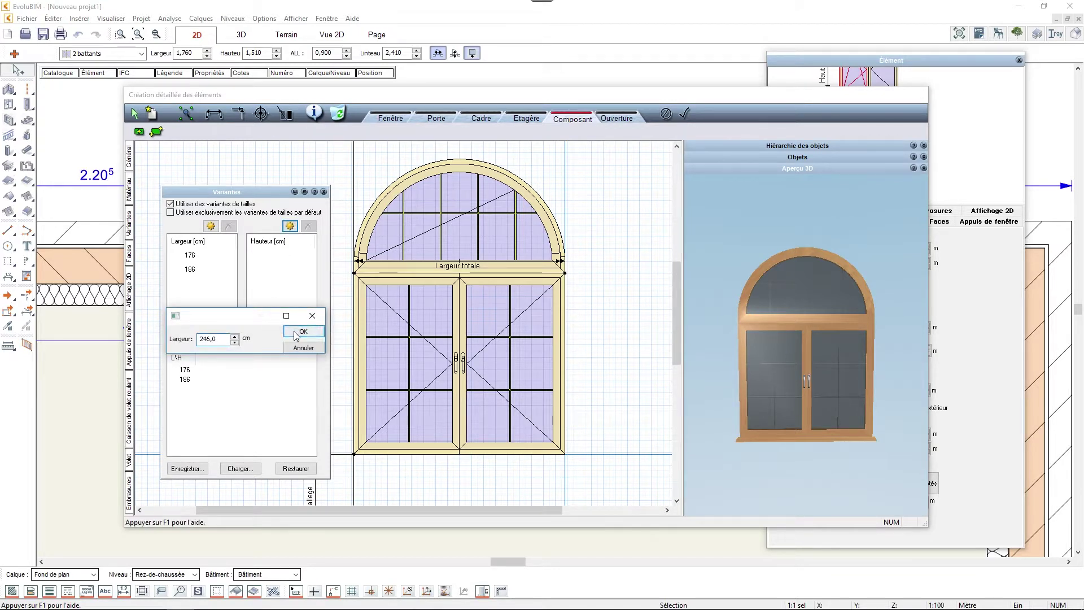
left_click(304, 332)
left_click(290, 226)
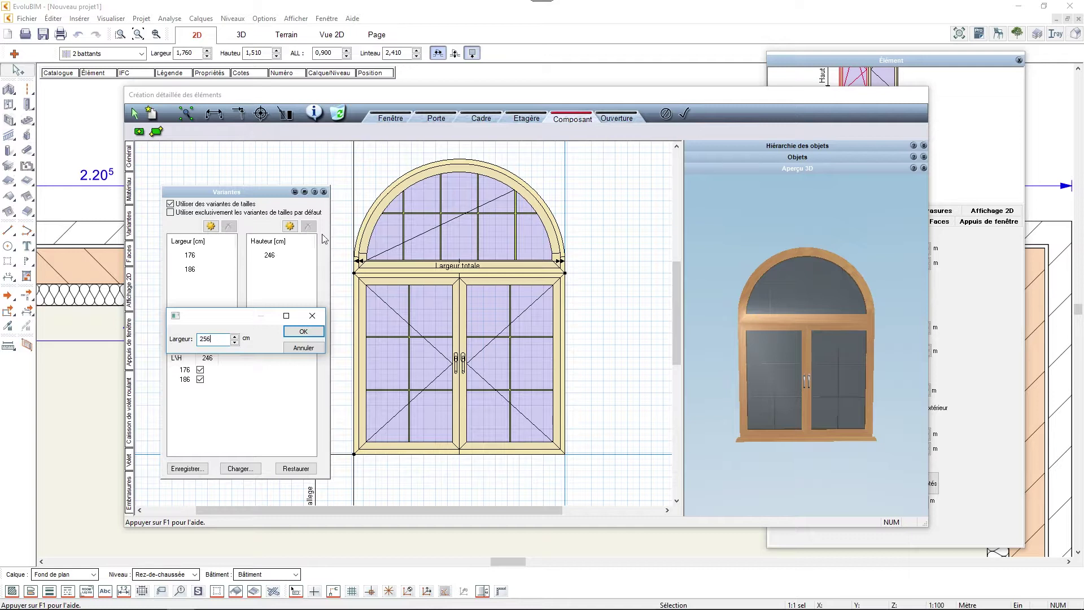
type("256")
key("Return")
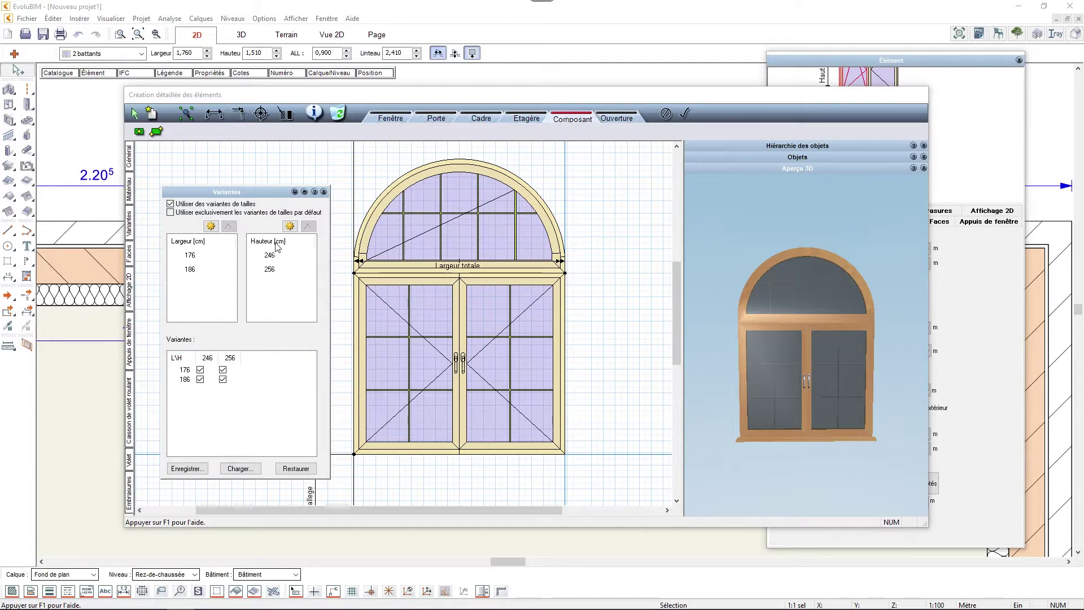
left_click(196, 474)
left_click(240, 470)
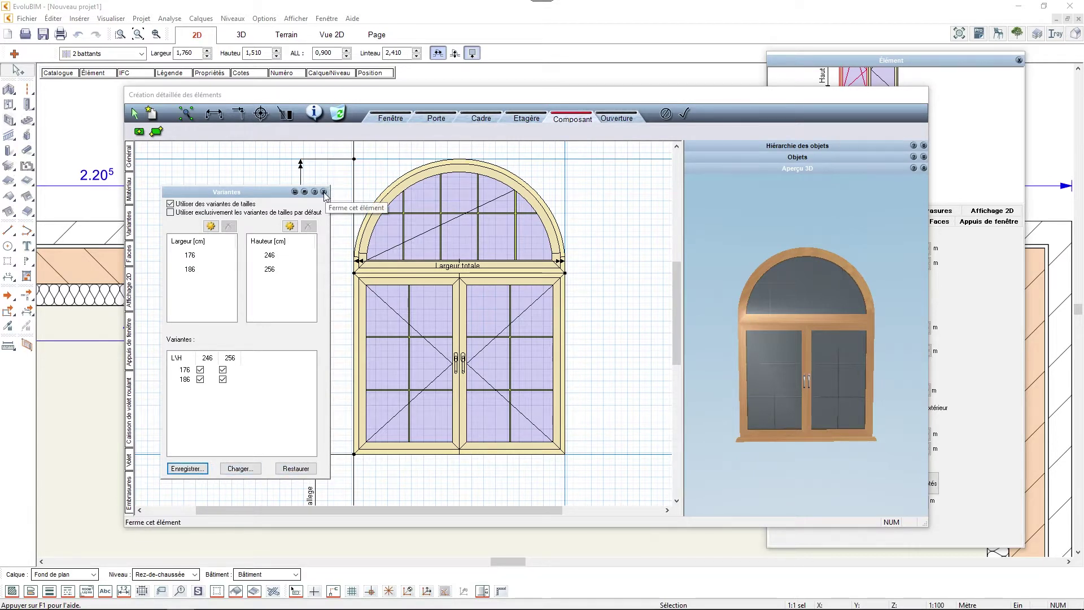
left_click(324, 192)
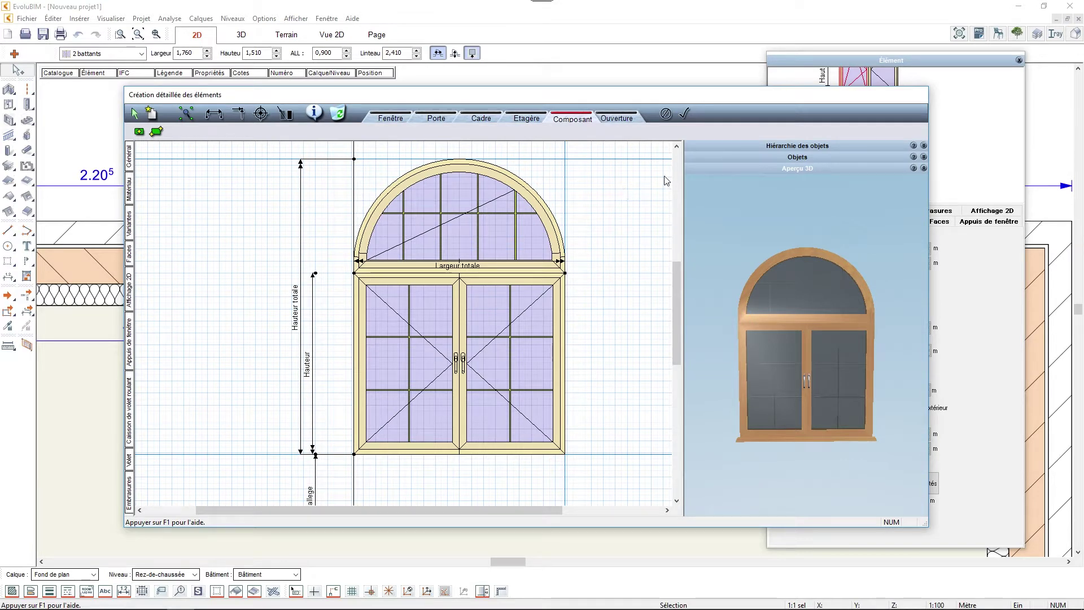
- Validate the detailed window design and show the project in 3D
left_click_drag(688, 96, 673, 92)
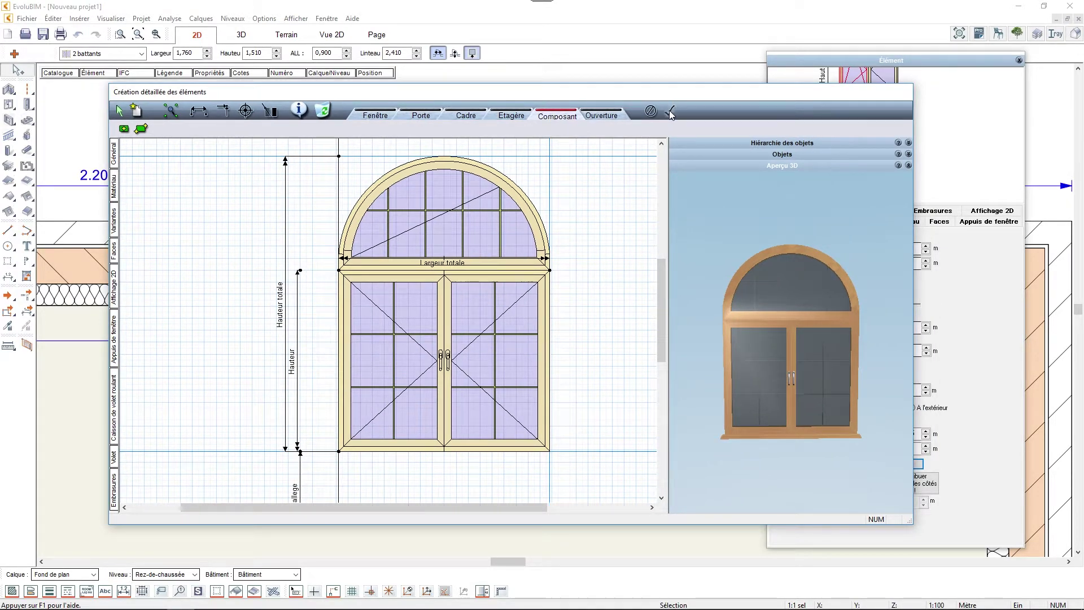
left_click(670, 112)
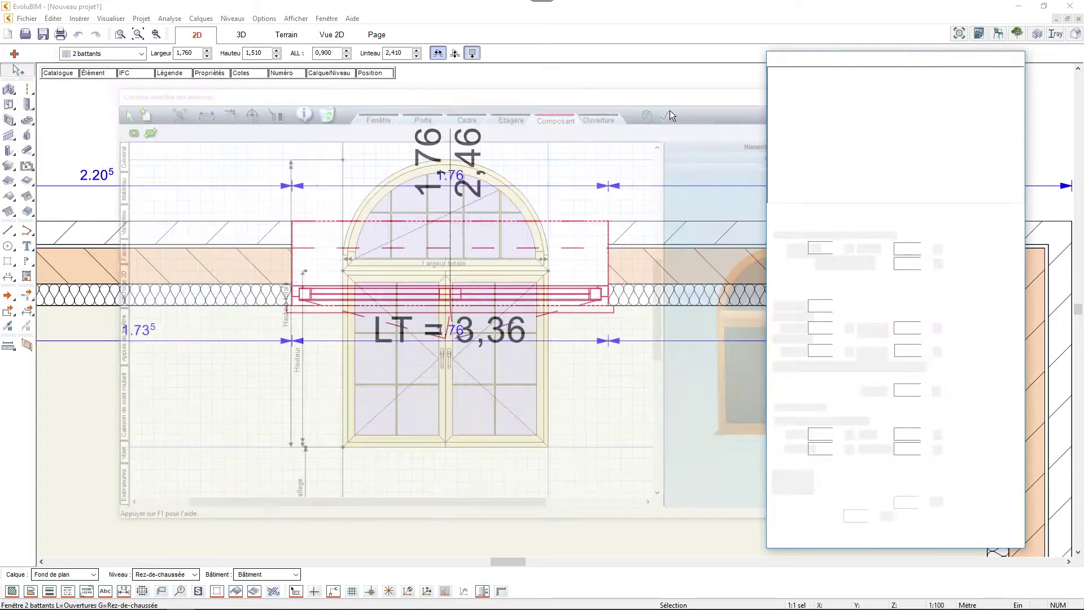
left_click(241, 35)
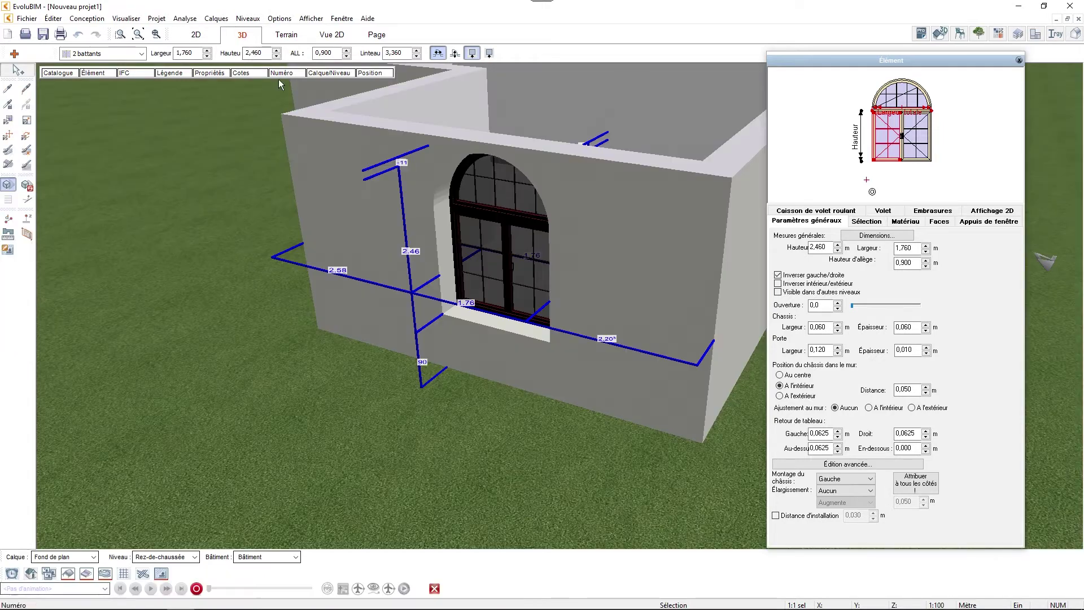
- Deselect the window and examine its glazing bars, handles and arched upper part from inside and outside the building
scroll(482, 219, "up", 3)
mouse_move(500, 228)
middle_mouse_down()
mouse_move(547, 240)
mouse_move(492, 246)
mouse_move(510, 247)
middle_mouse_up()
key("Escape")
middle_click_drag(602, 242, 232, 109)
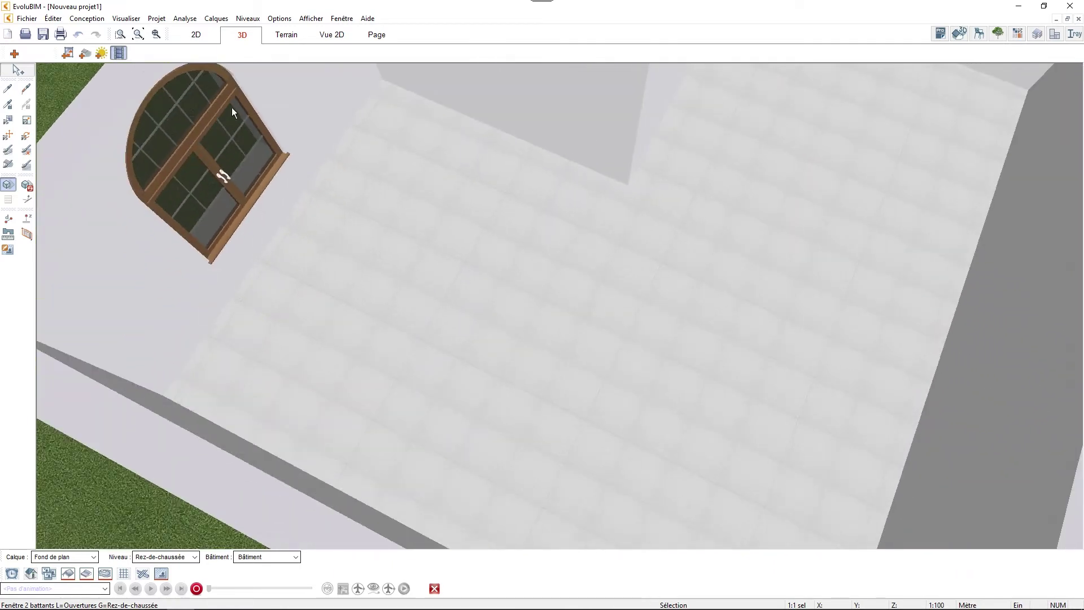
scroll(206, 183, "up", 3)
middle_click_drag(228, 185, 328, 404)
scroll(419, 312, "up", 3)
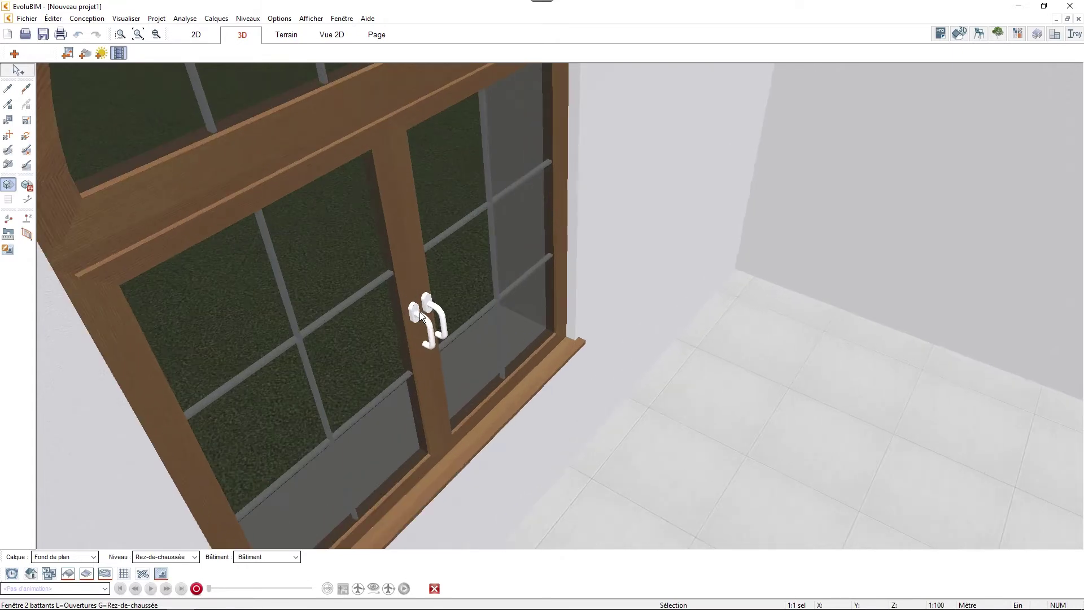
scroll(419, 312, "down", 5)
middle_click_drag(426, 317, 636, 275)
scroll(636, 276, "up", 2)
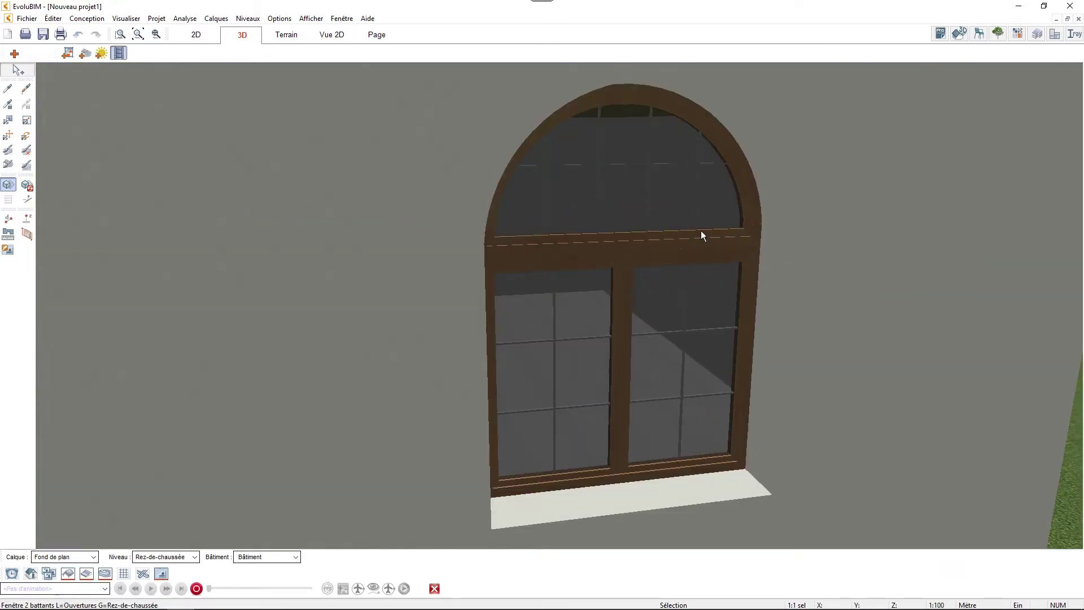
- Apply the Placage bois 07 wood veneer to the window's leaves, frame and interior sill
left_click(1019, 35)
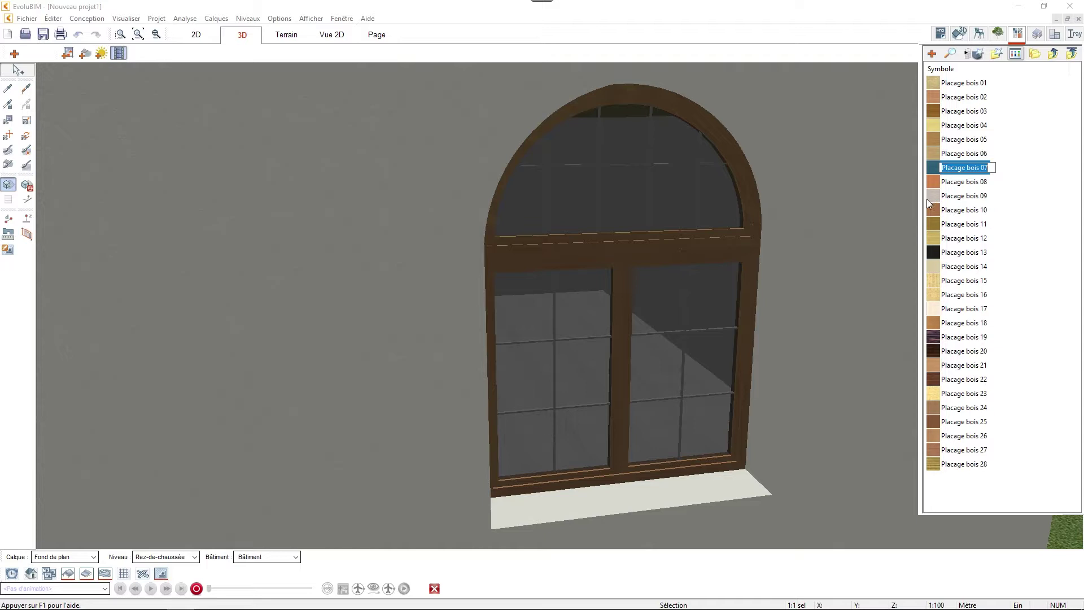
left_click(959, 198)
left_click(961, 166)
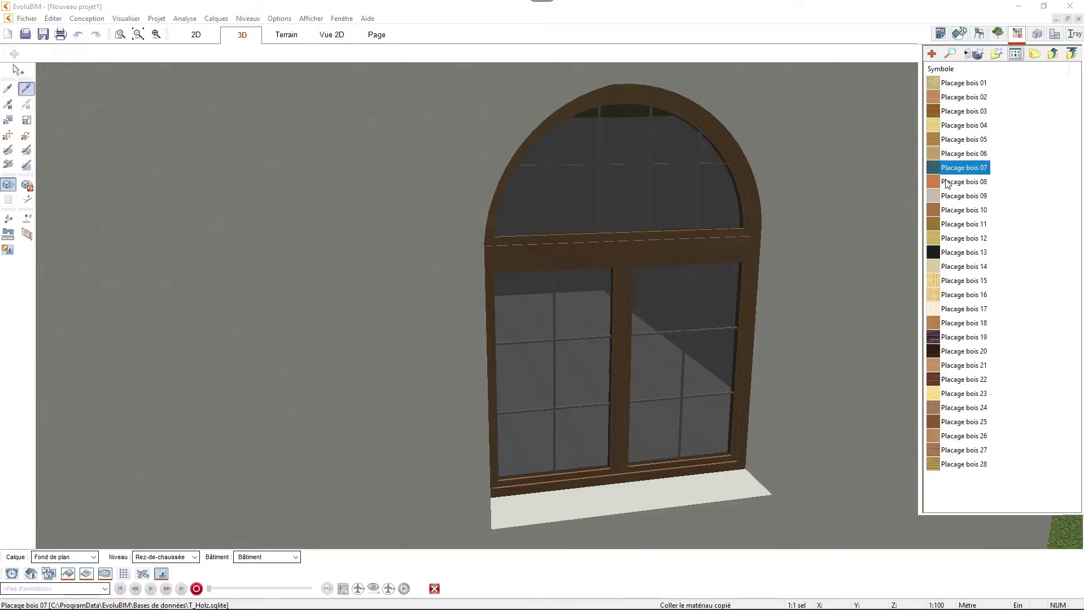
scroll(707, 254, "up", 3)
left_click(567, 220)
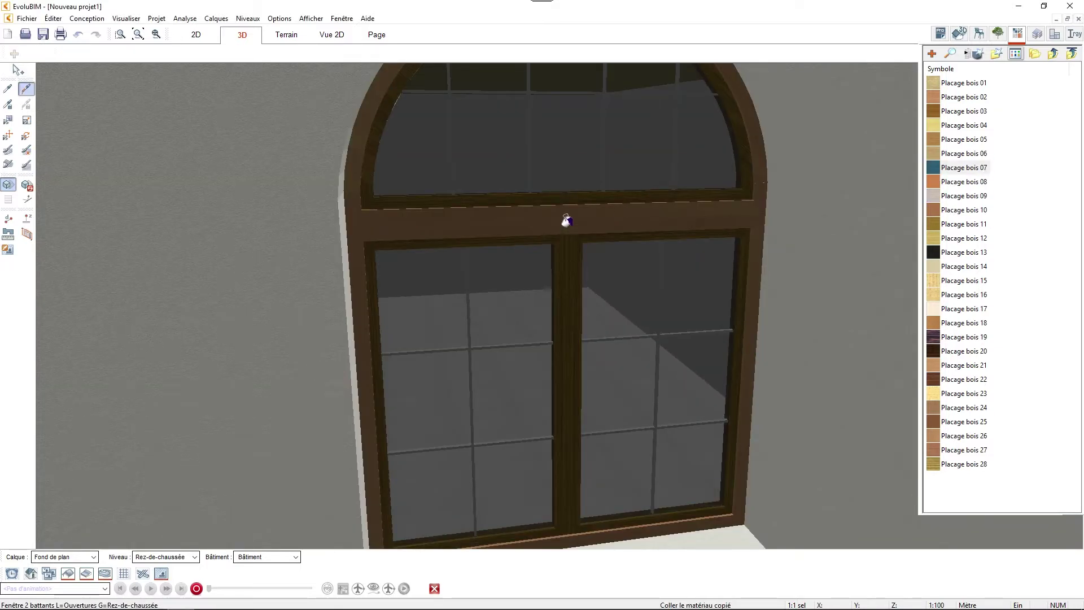
left_click(566, 219)
scroll(559, 238, "down", 2)
middle_click_drag(562, 247, 385, 257)
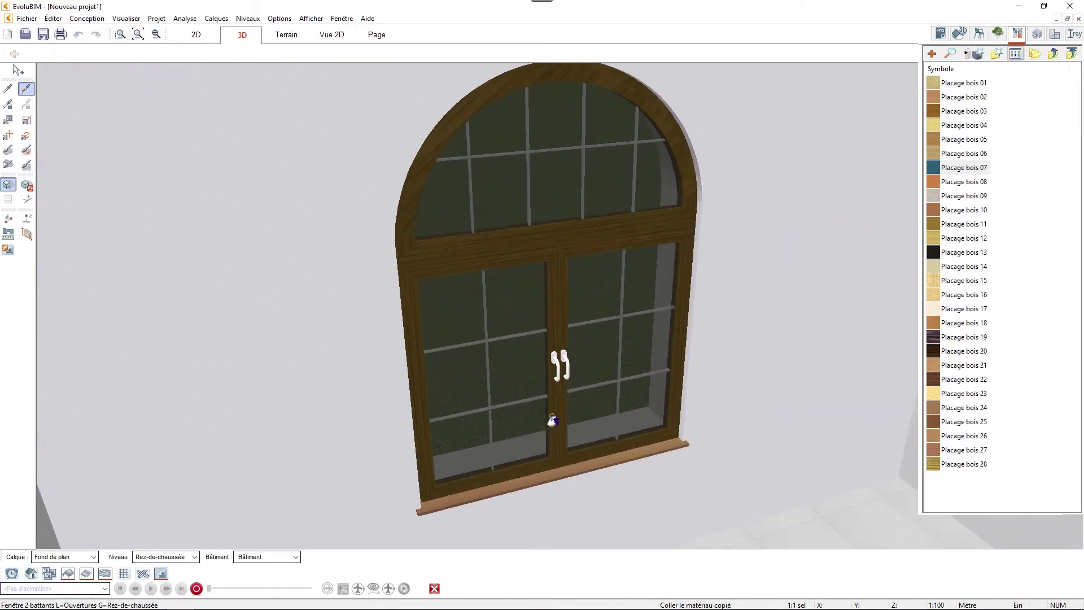
scroll(552, 420, "up", 3)
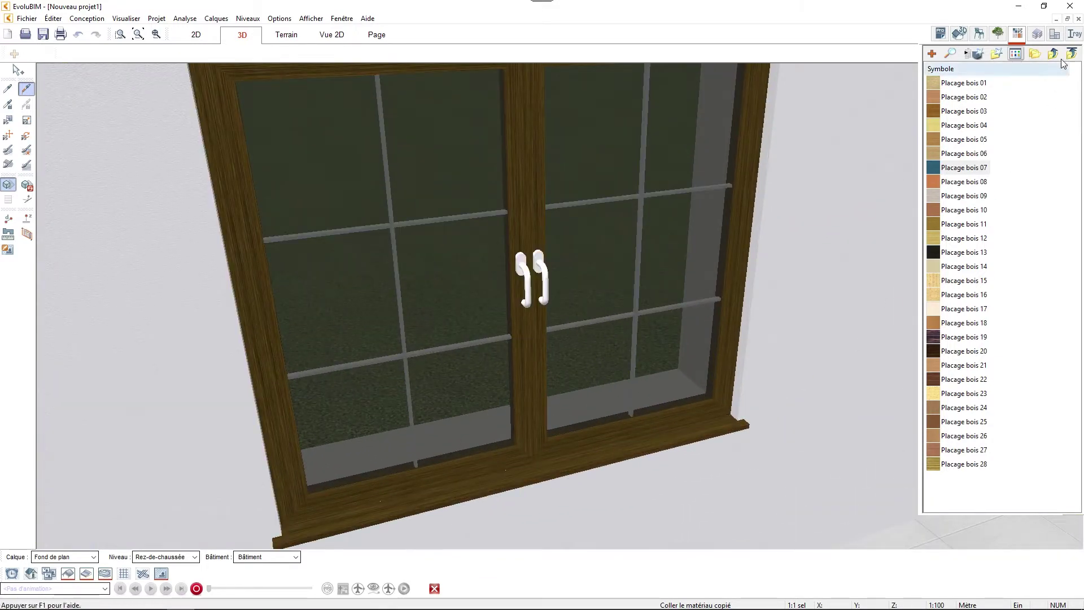
- Apply the Aluminium 02 material from the Métaux library to the left leaf's handle, covering both its base plate and lever
left_click(1054, 54)
left_click(1054, 55)
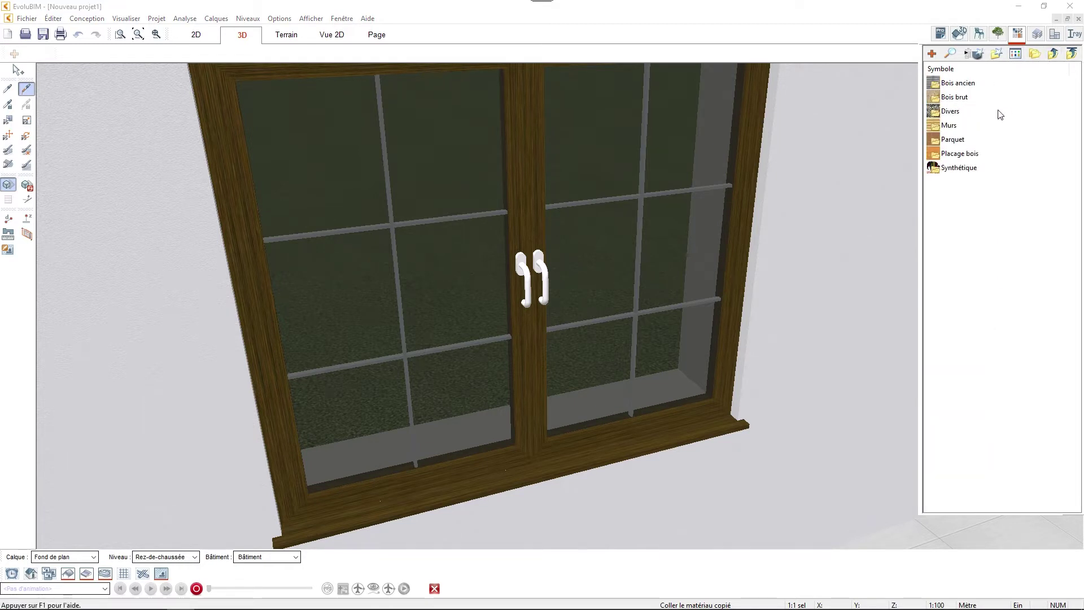
left_click(1054, 57)
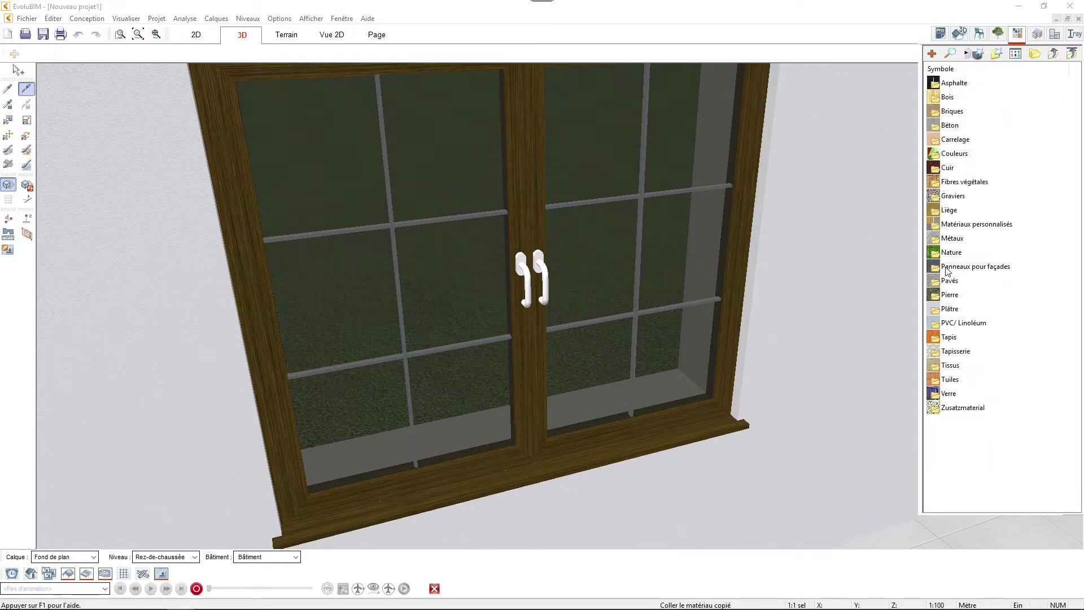
double_click(952, 237)
double_click(953, 100)
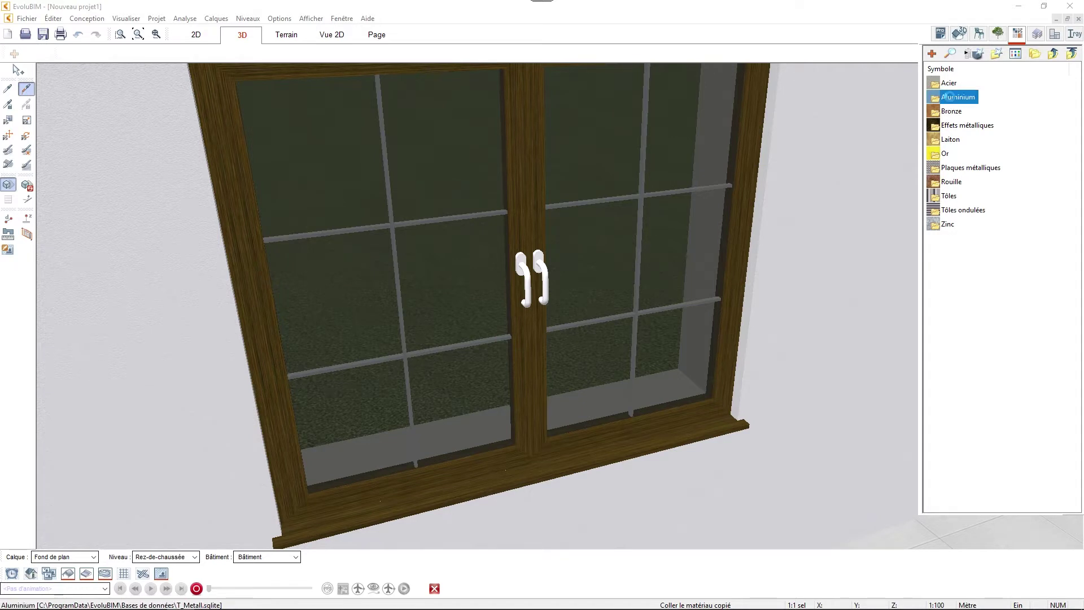
left_click(953, 140)
scroll(525, 269, "up", 3)
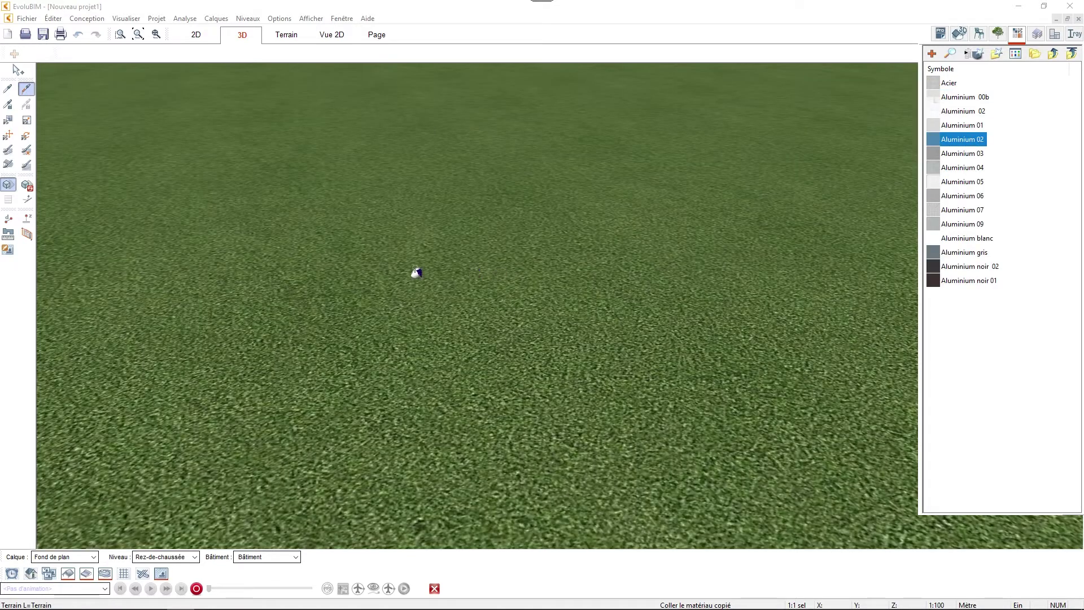
scroll(412, 272, "down", 2)
scroll(339, 261, "up", 1)
left_click(333, 260)
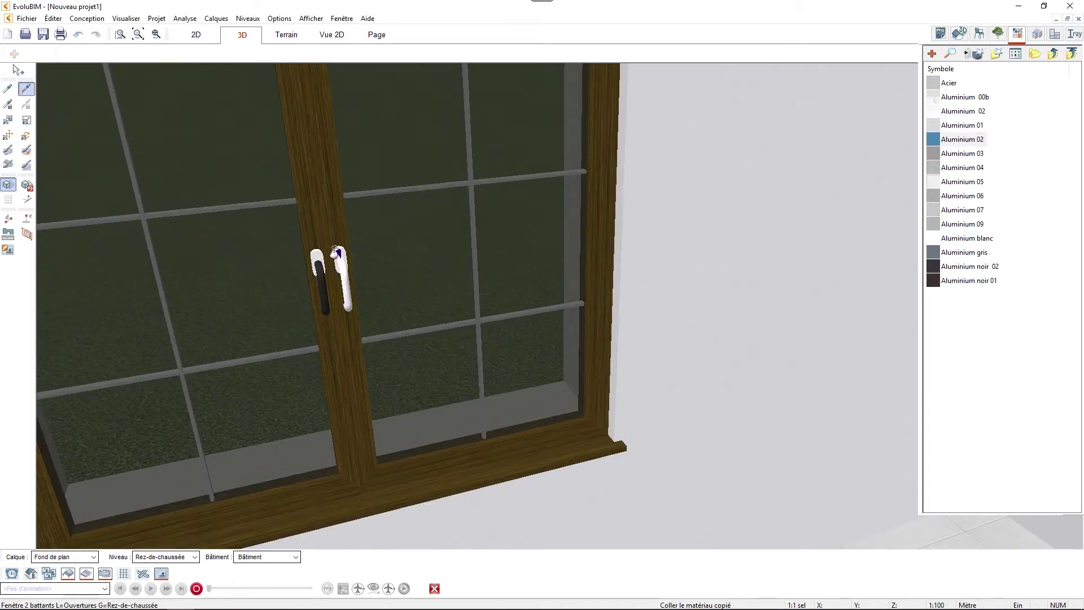
scroll(309, 249, "up", 2)
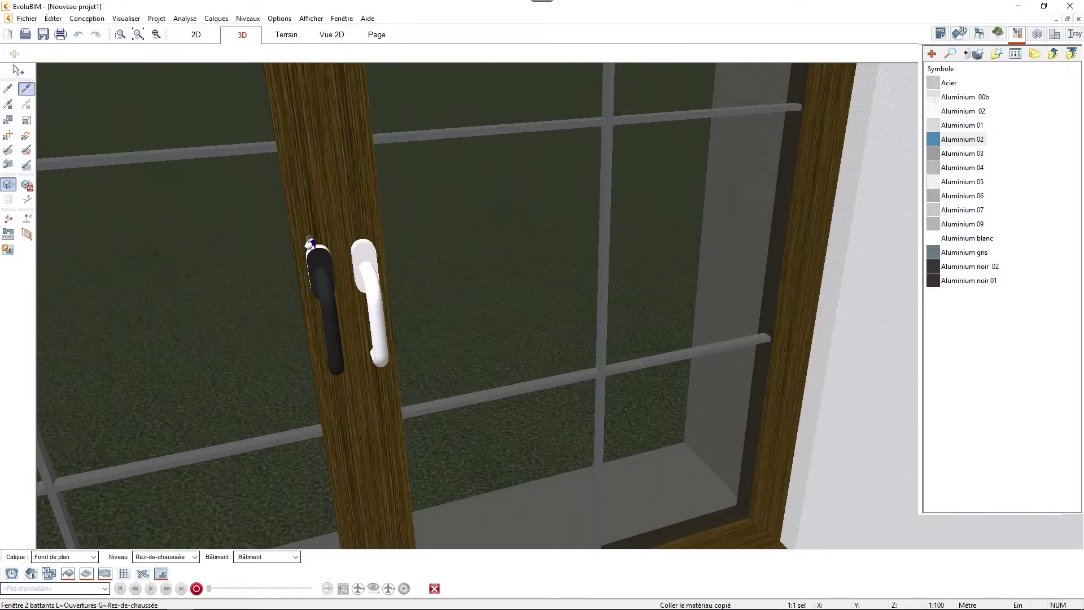
key("Escape")
- Select the finished window from the outside and open the window catalogue clear of the model
scroll(324, 259, "down", 3)
middle_click_drag(324, 253, 585, 283)
scroll(770, 310, "down", 3)
middle_click_drag(769, 310, 719, 301)
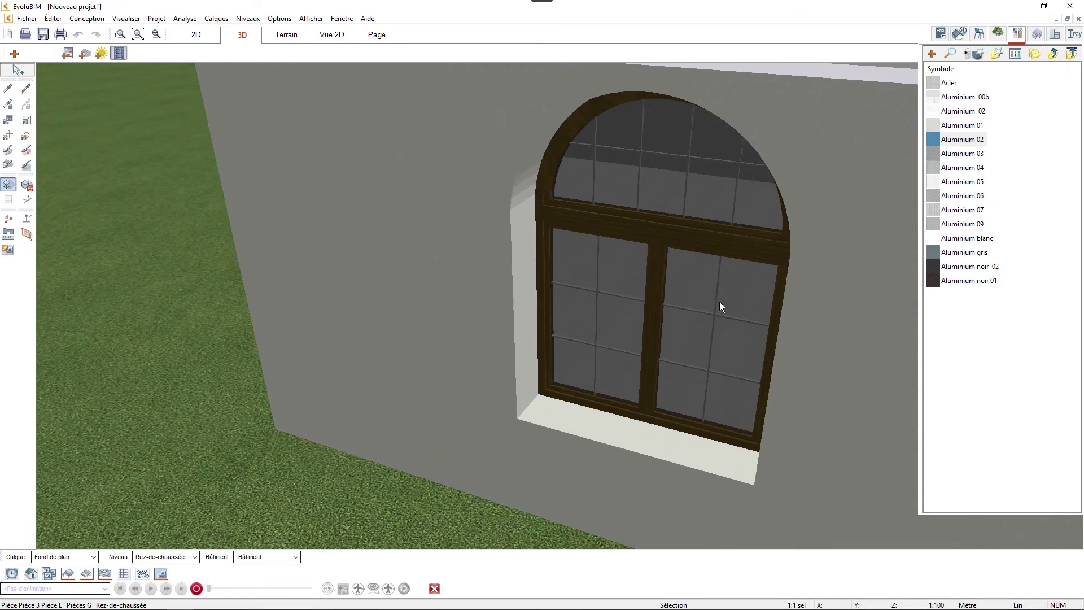
left_click(645, 273)
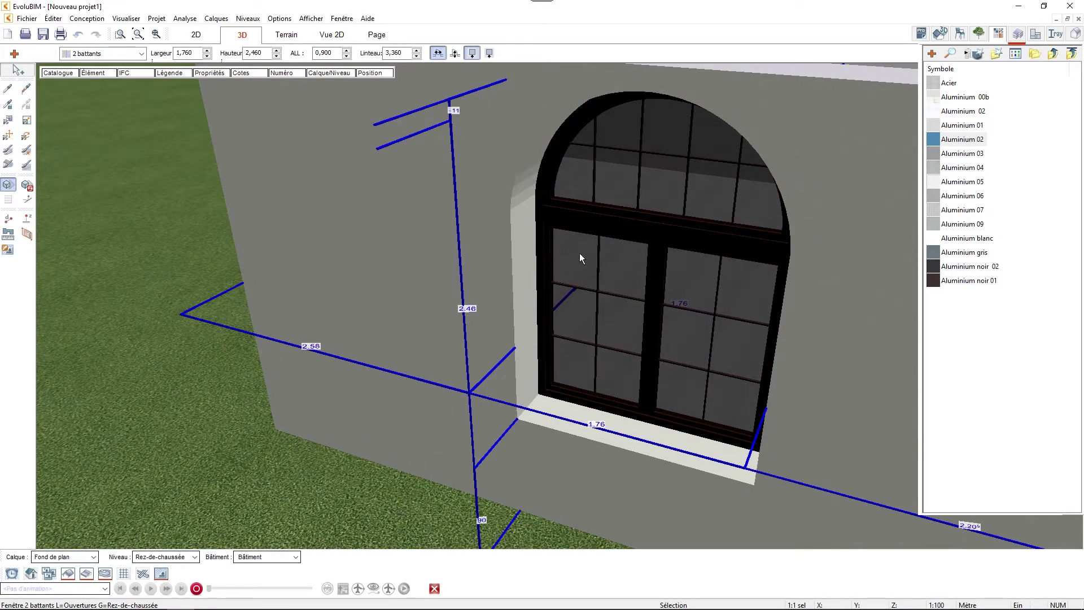
left_click(55, 73)
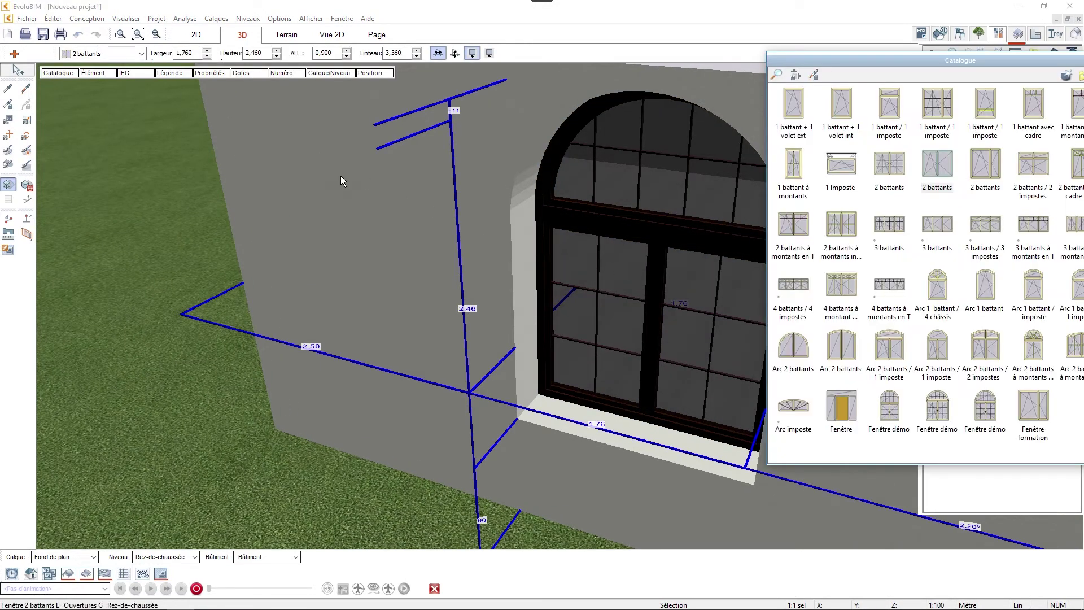
left_click_drag(864, 55, 187, 66)
- Save the window as a new catalogue element with the designation Fenêtre démo
right_click(416, 439)
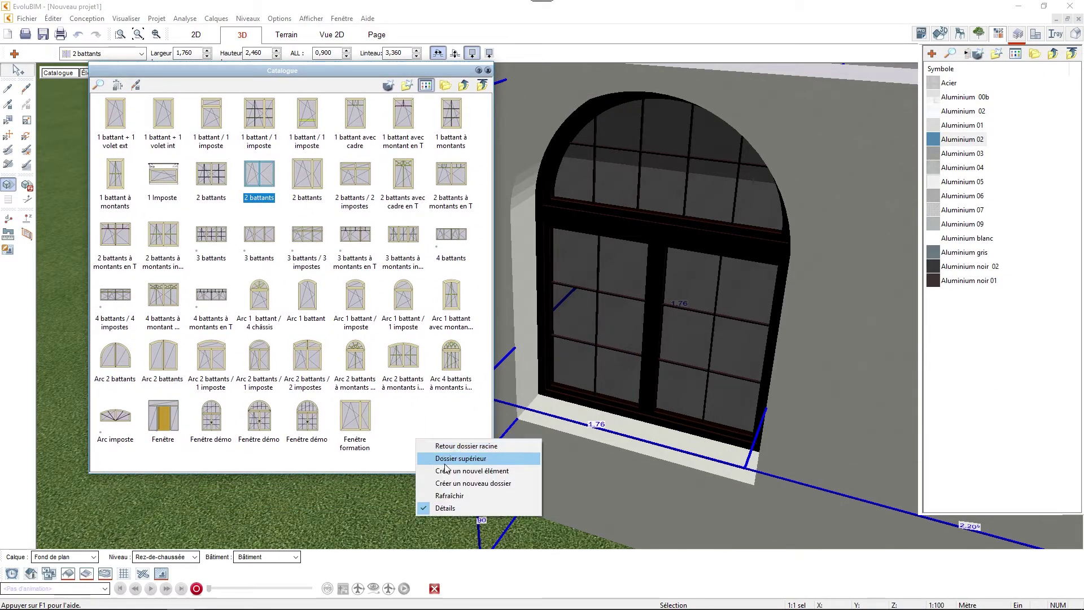
left_click(461, 472)
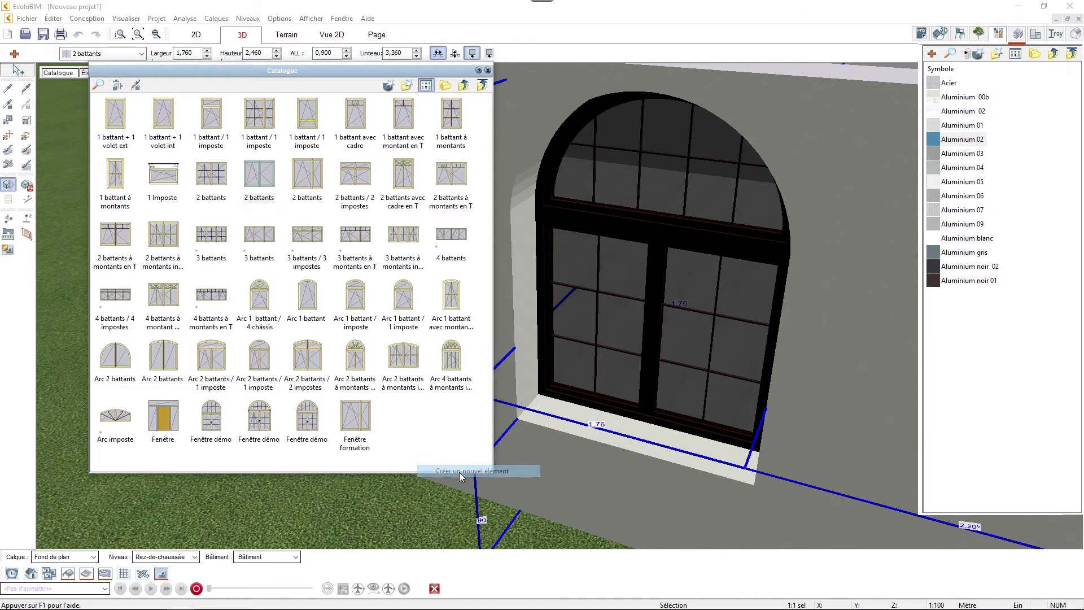
left_click(262, 237)
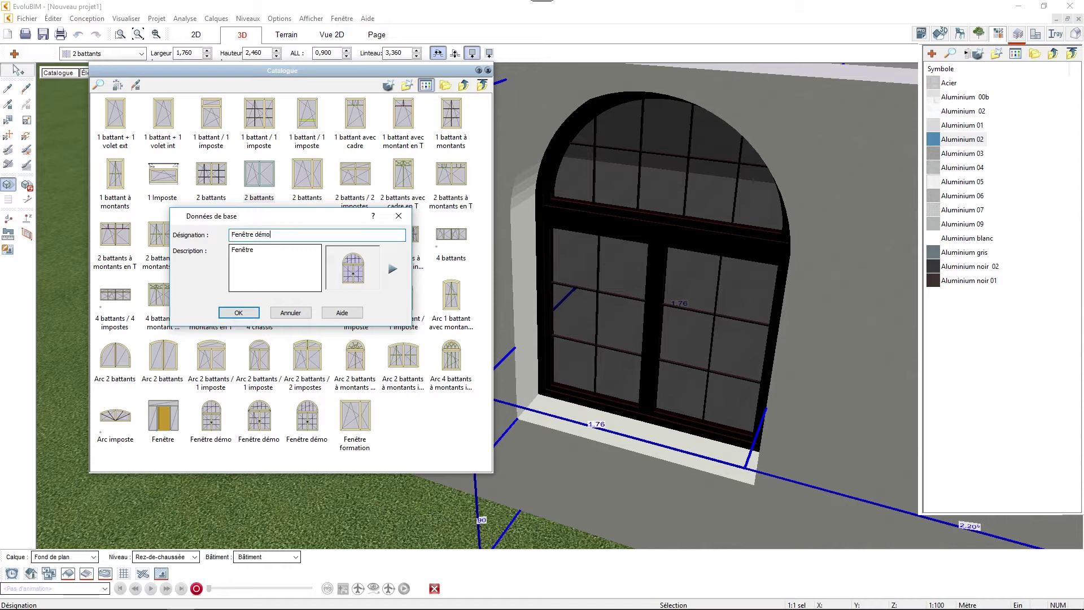
type("démo")
left_click(238, 312)
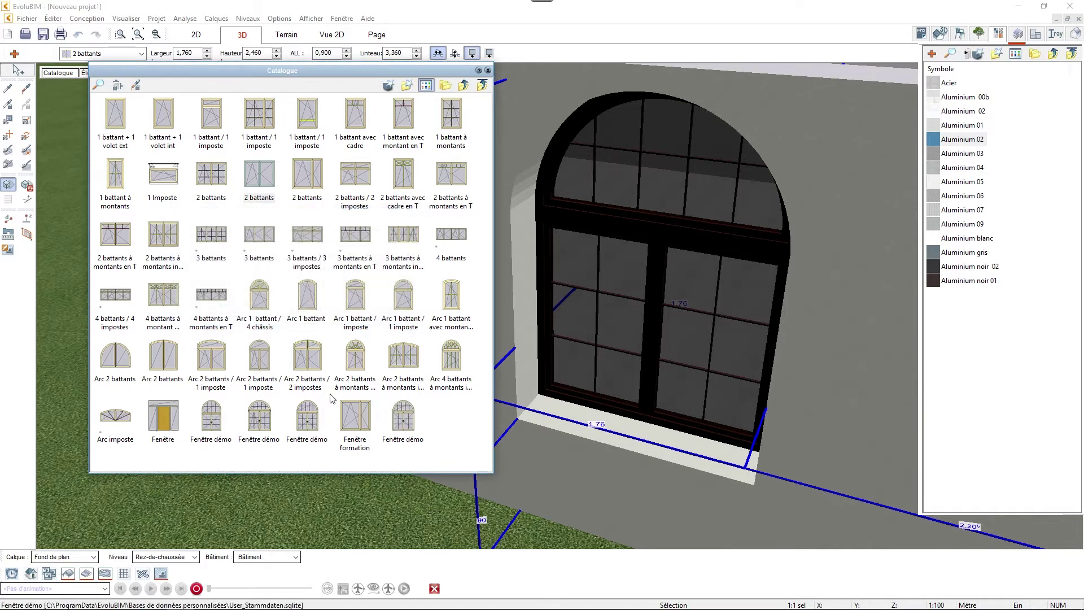
- Close the catalogue and open the selected window's element settings, viewed from inside, keeping the dialog clear of the model
left_click(488, 70)
middle_click_drag(647, 221, 500, 234)
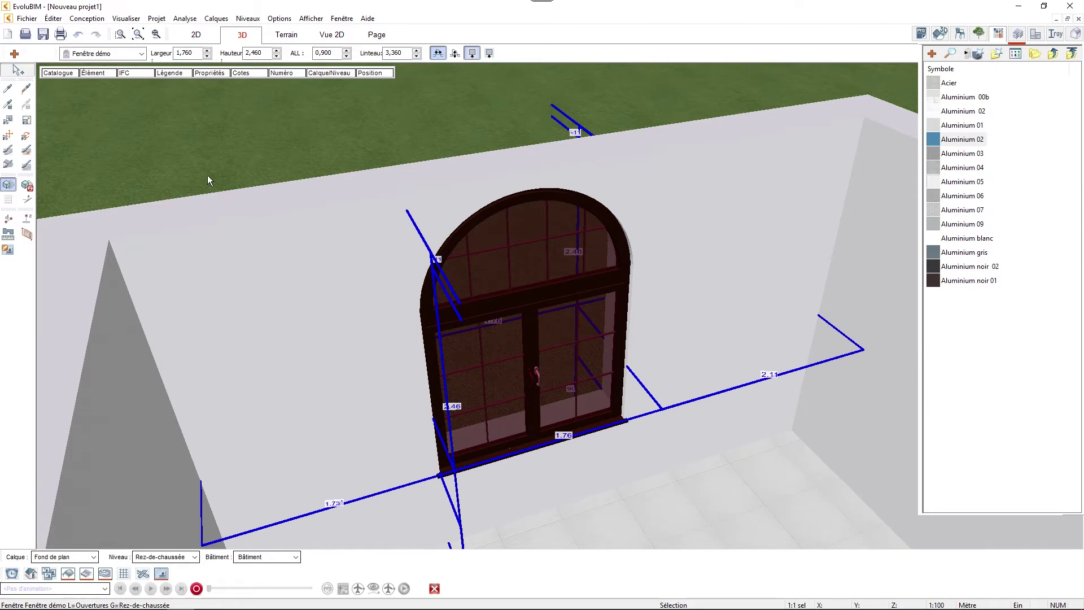
left_click(100, 74)
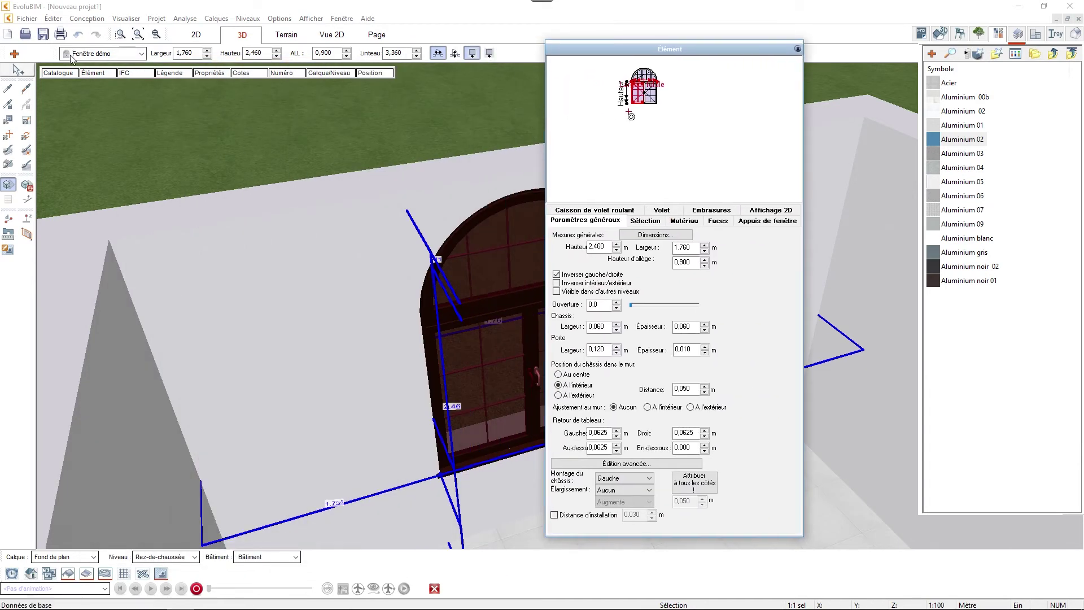
left_click(658, 236)
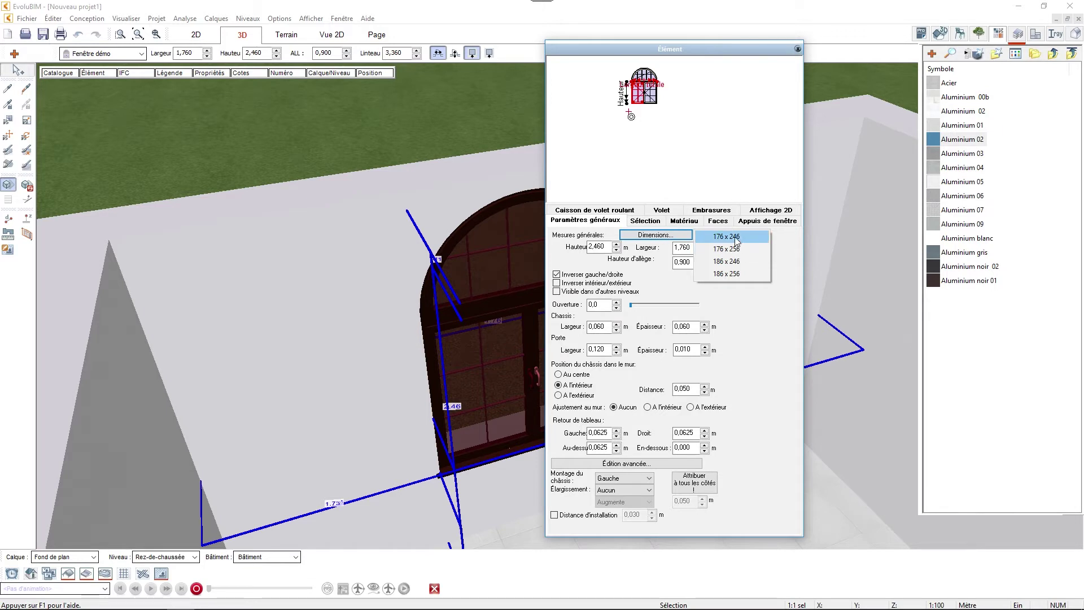
left_click_drag(690, 56, 845, 43)
- Try the window's stored size variants 176 x 256, 186 x 246 and 186 x 256 in turn
left_click(875, 238)
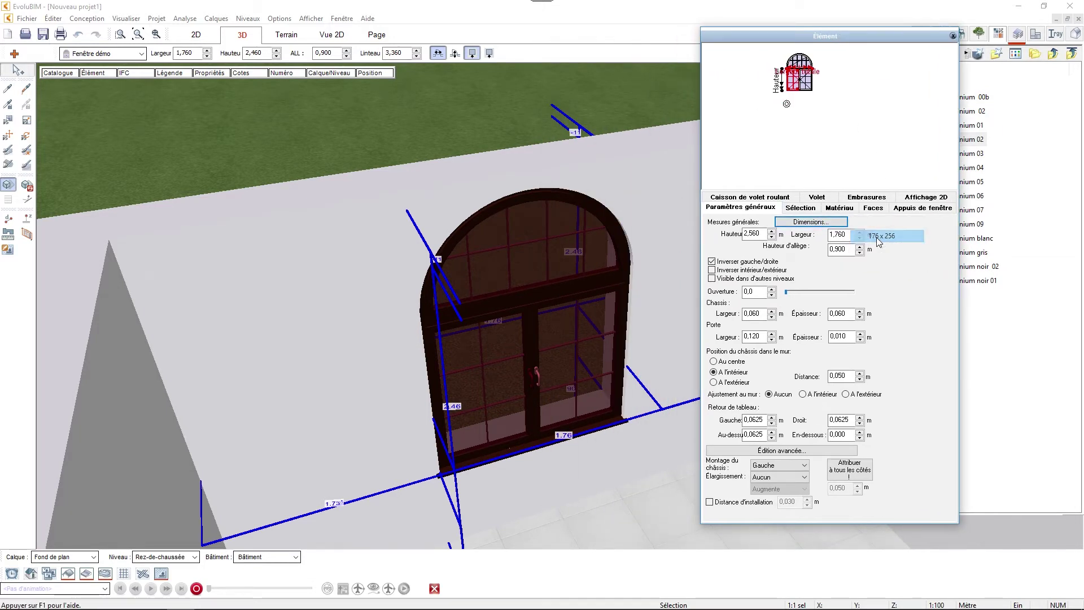
left_click(842, 224)
left_click(870, 248)
left_click(833, 224)
left_click(876, 260)
- Switch the window back through the size variants 186 x 246 and 176 x 256 to 176 x 246
left_click(833, 223)
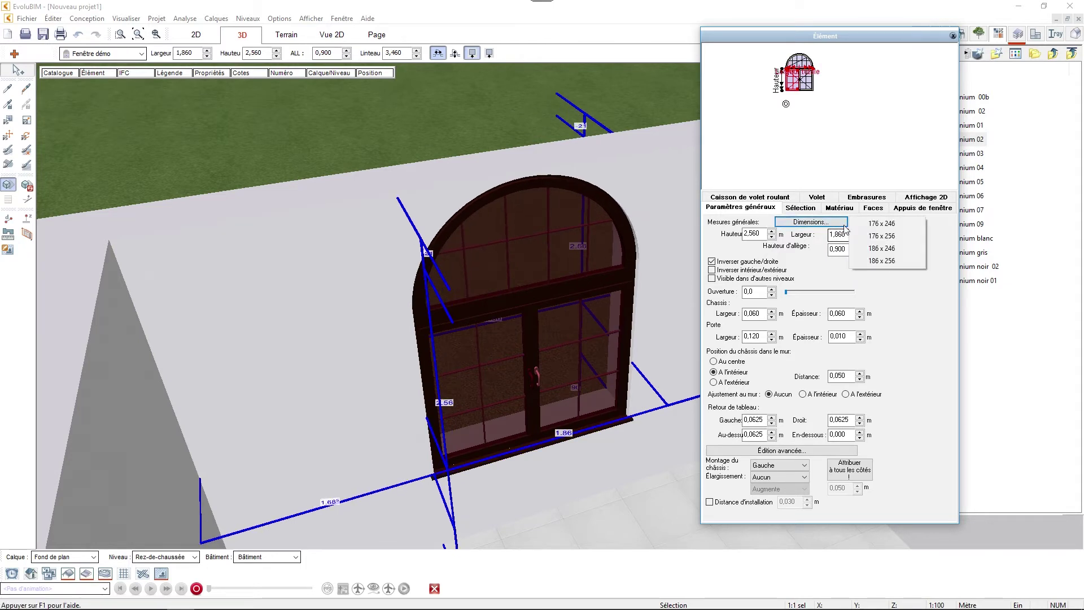
left_click(876, 248)
left_click(834, 223)
left_click(870, 236)
left_click(834, 224)
left_click(876, 224)
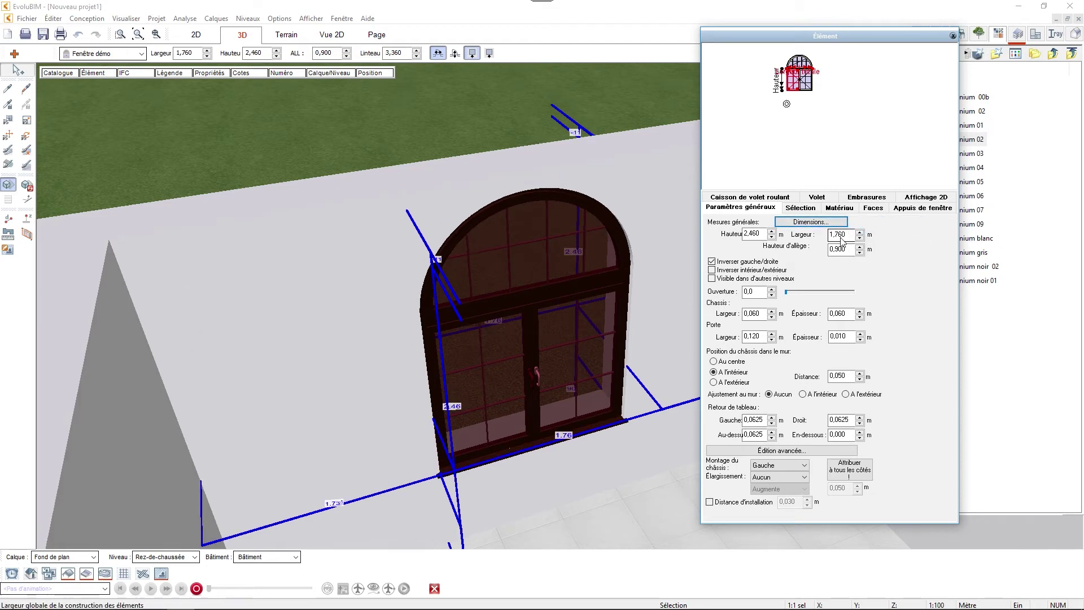
- Deselect the window and inspect the finished result from outside the wall
left_click(591, 255)
middle_click_drag(613, 323, 687, 337)
scroll(731, 324, "down", 10)
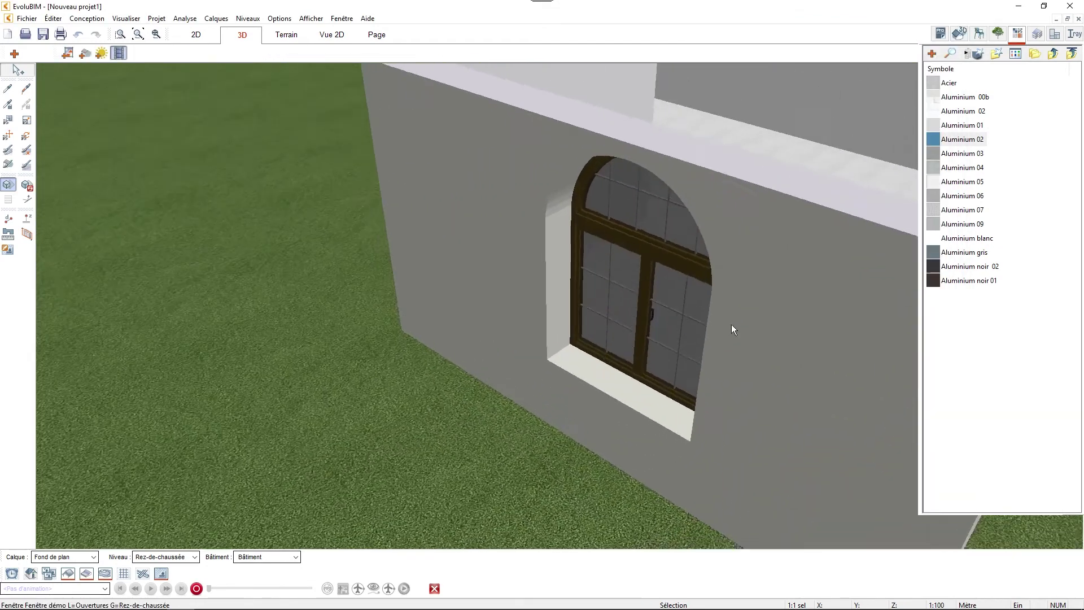